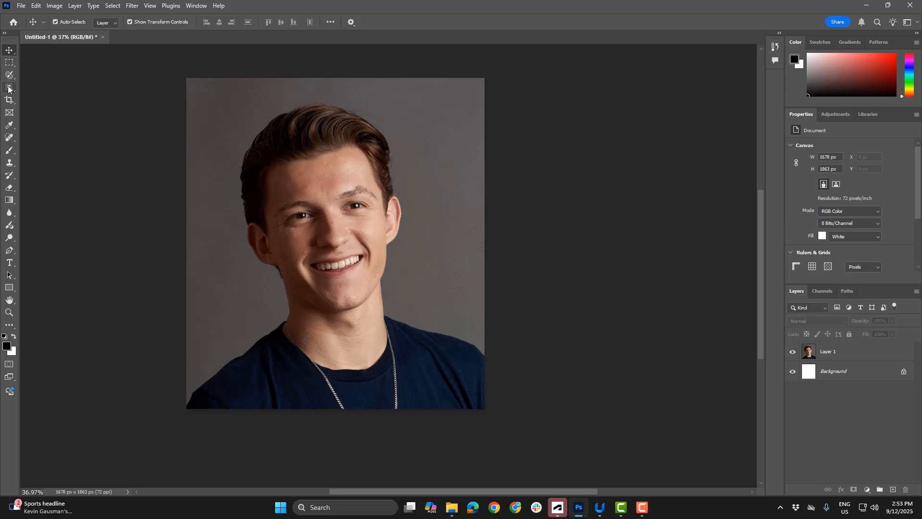
# Select the man's head on Layer 1 with a rectangular Object Selection around the hair and chin
pyautogui.click(9, 89)
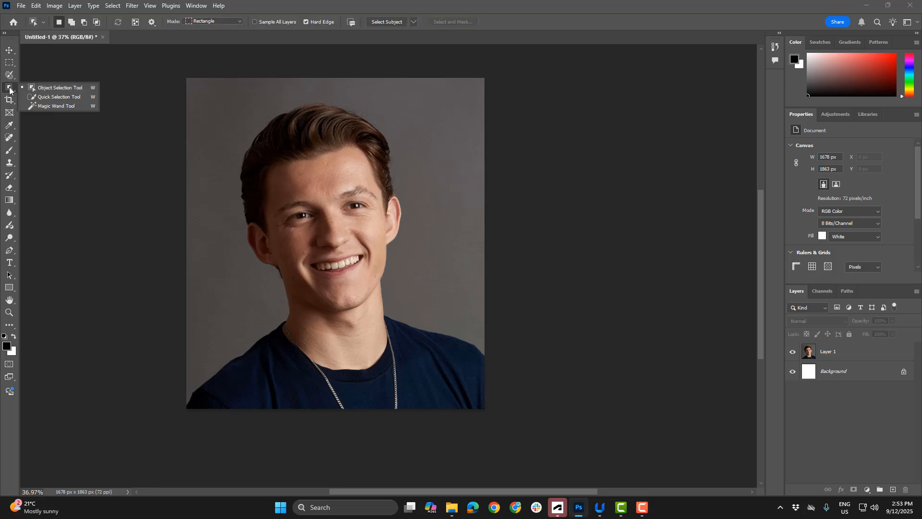
pyautogui.click(52, 88)
pyautogui.click(809, 354)
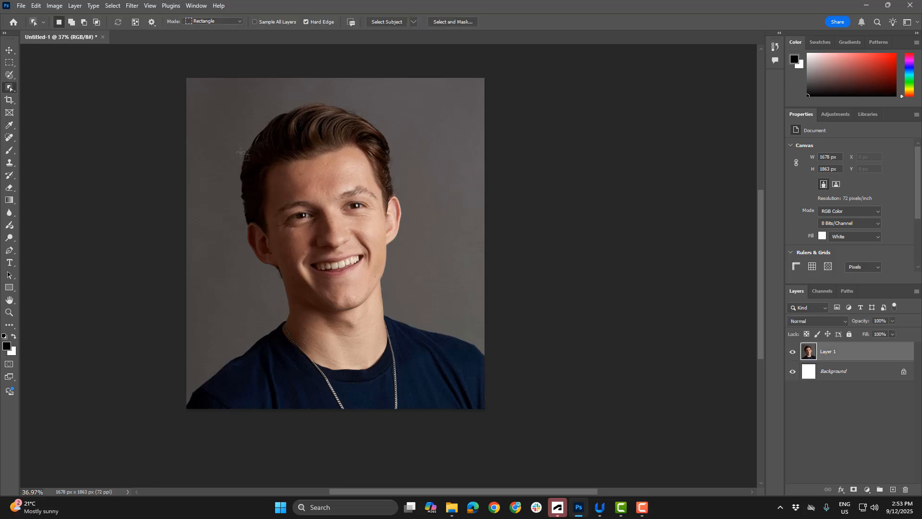
pyautogui.moveTo(224, 96); pyautogui.dragTo(422, 318)
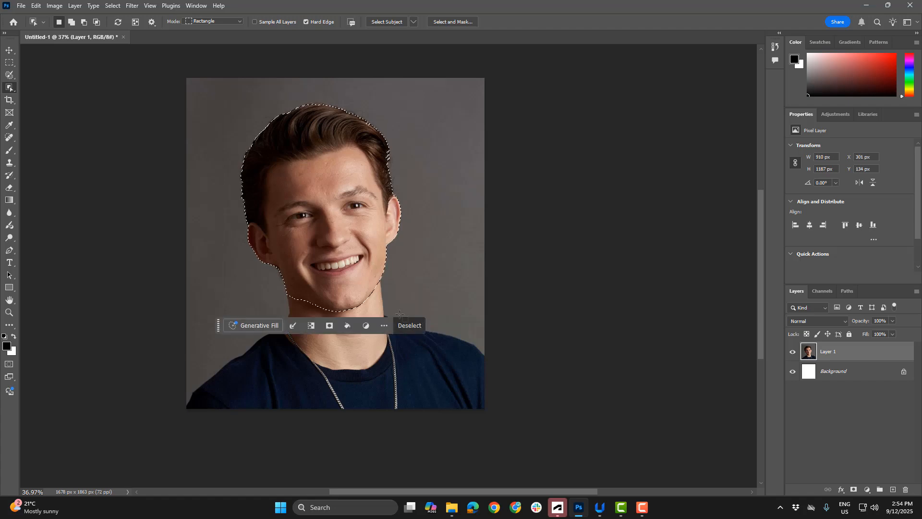
# Check the head selection's edges and add a layer mask to Layer 1 from that selection
pyautogui.scroll(3, 277, 298)
pyautogui.scroll(4, 277, 298)
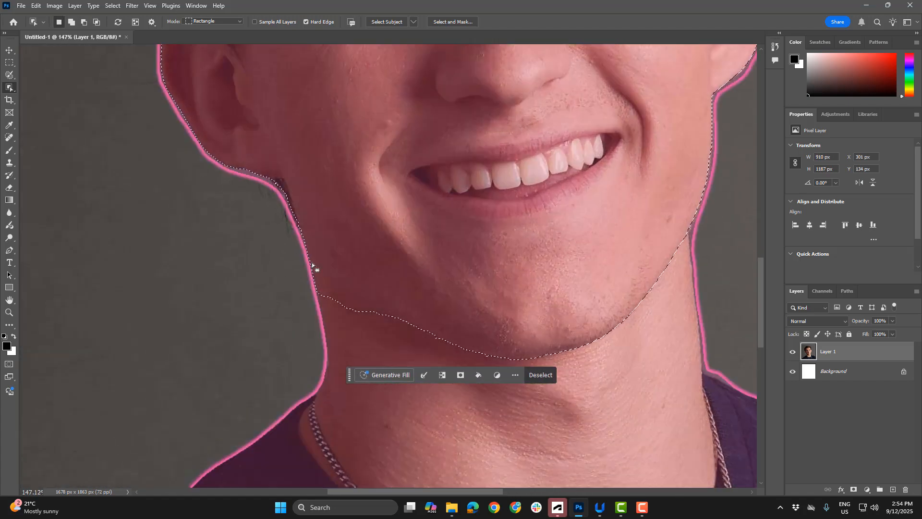
pyautogui.scroll(-5, 364, 319)
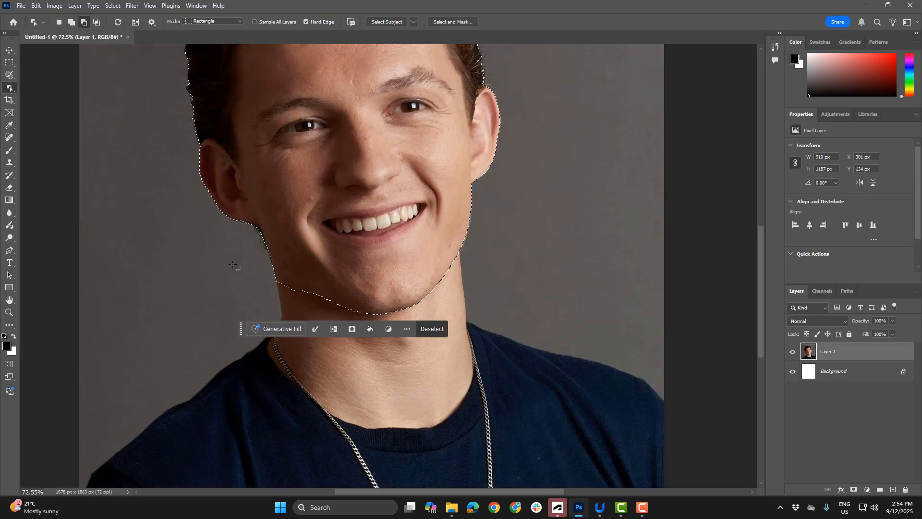
pyautogui.scroll(5, 276, 50)
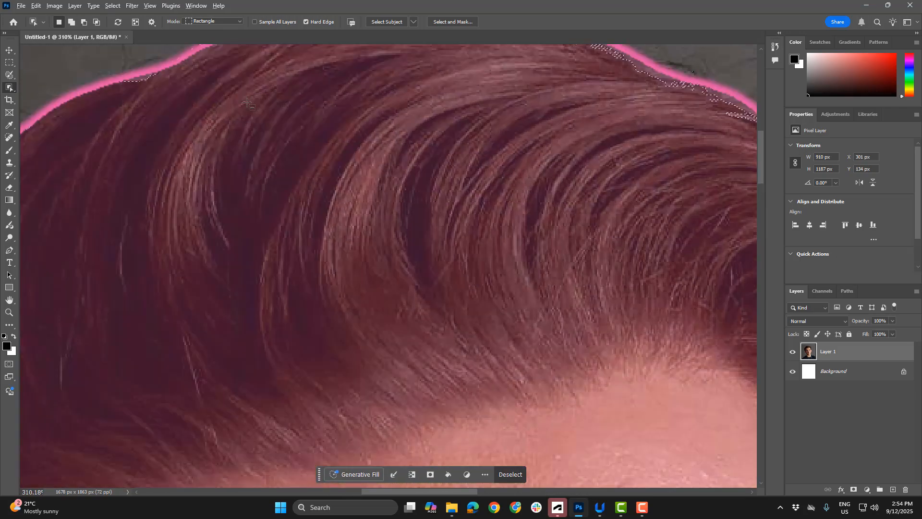
pyautogui.scroll(-5, 490, 112)
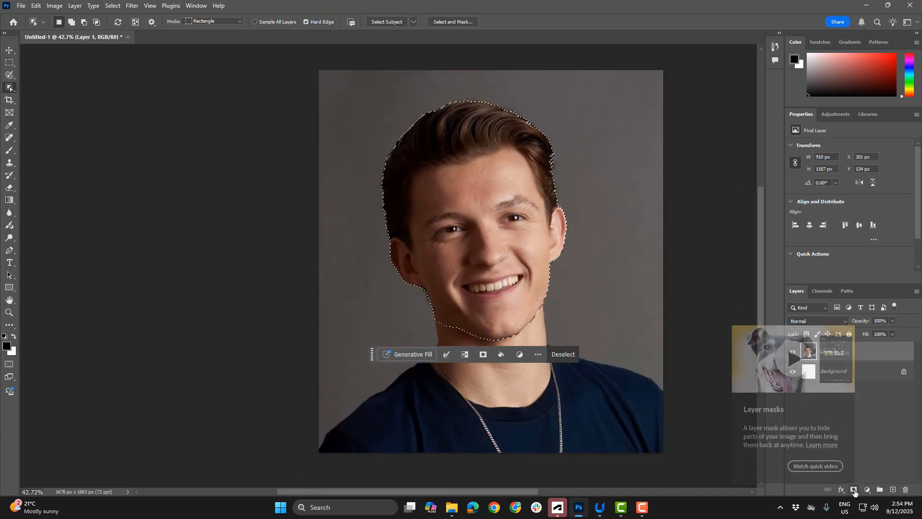
pyautogui.click(853, 490)
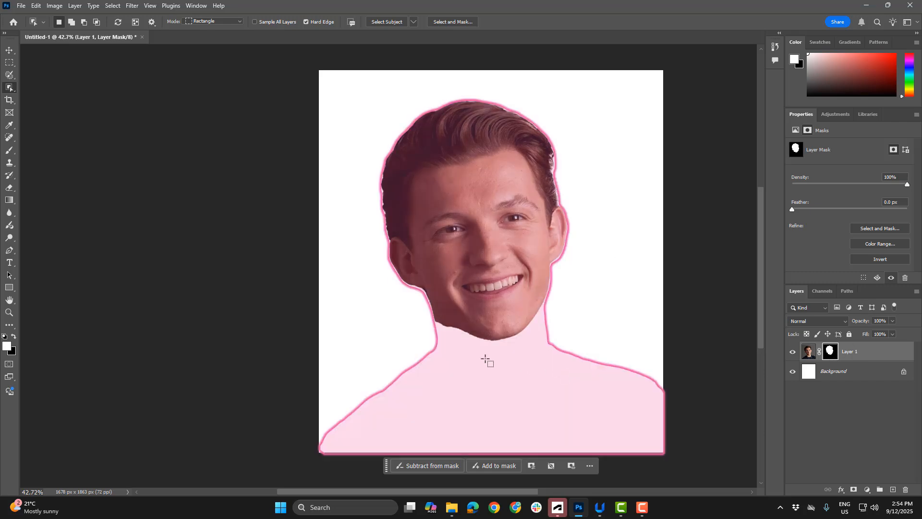
# Switch to the Brush tool and set the layer thumbnails to medium size
pyautogui.scroll(5, 385, 299)
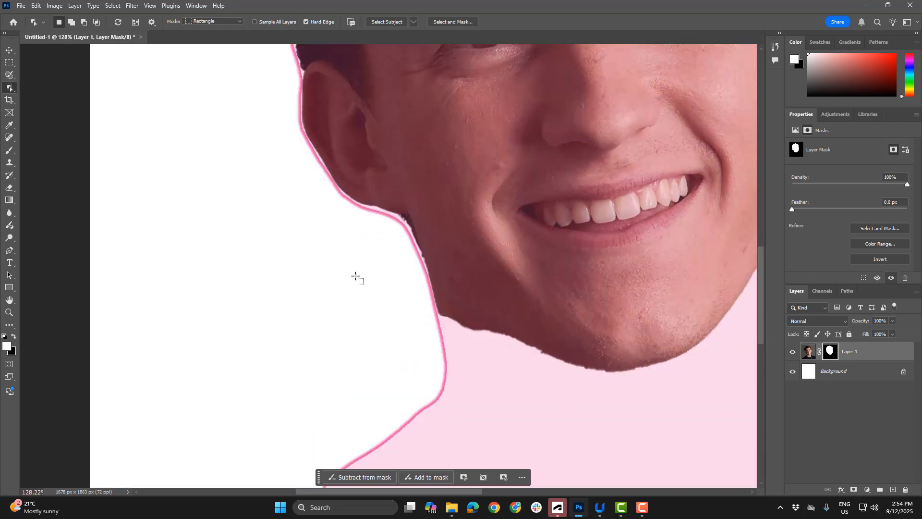
pyautogui.press('b')
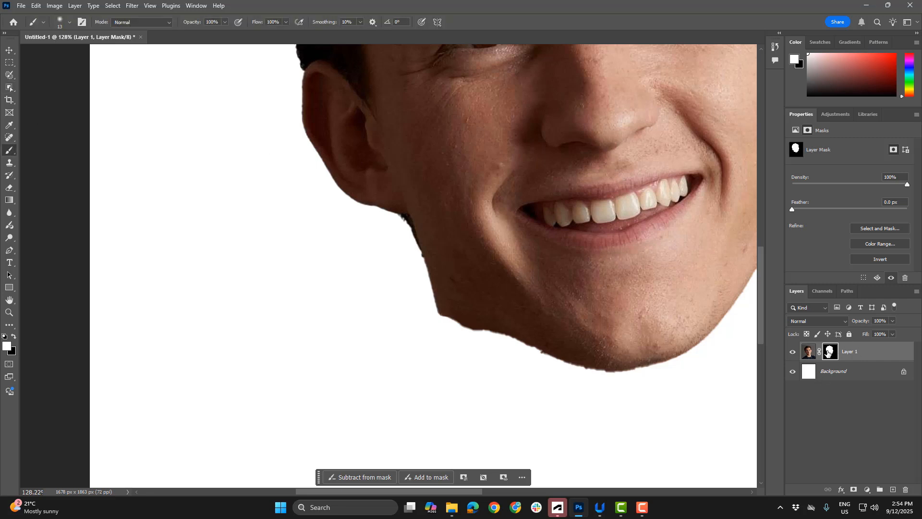
pyautogui.rightClick(826, 408)
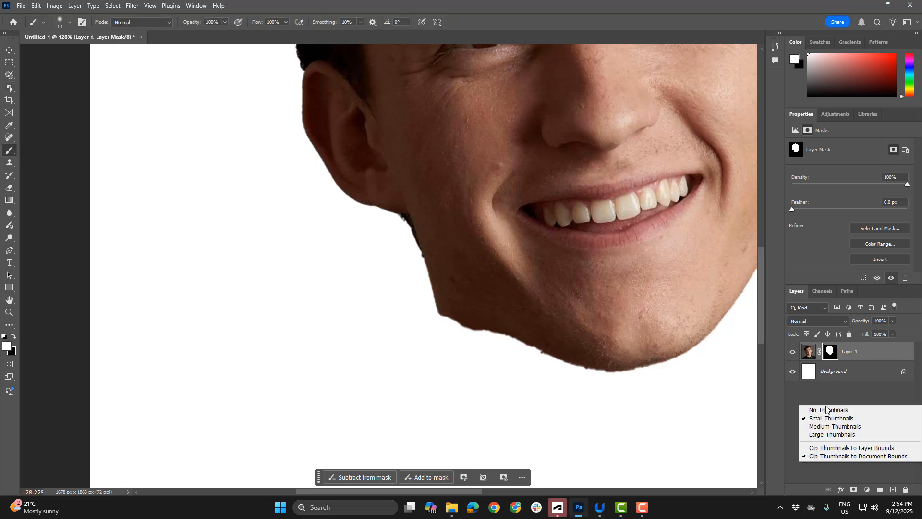
pyautogui.click(845, 427)
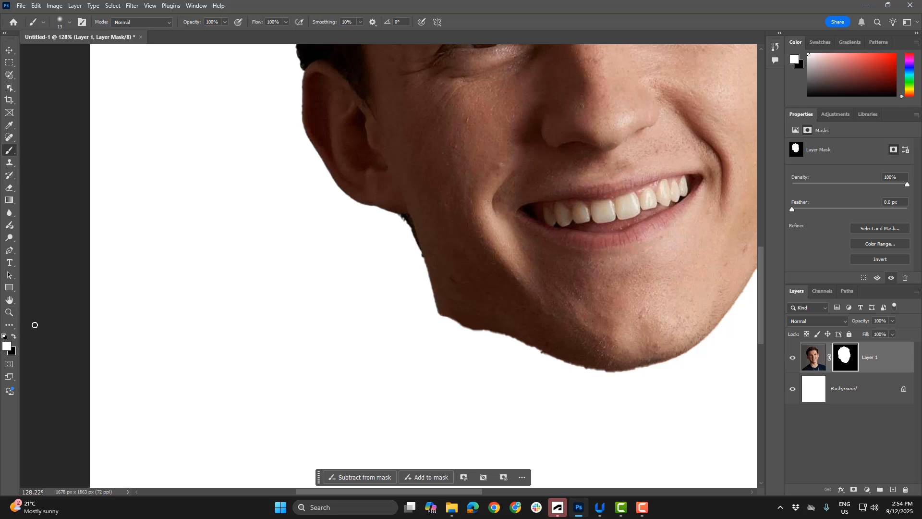
# Paint black on Layer 1's mask with a 13 px brush to trim the neck remnant along the jawline below the ear
pyautogui.click(14, 336)
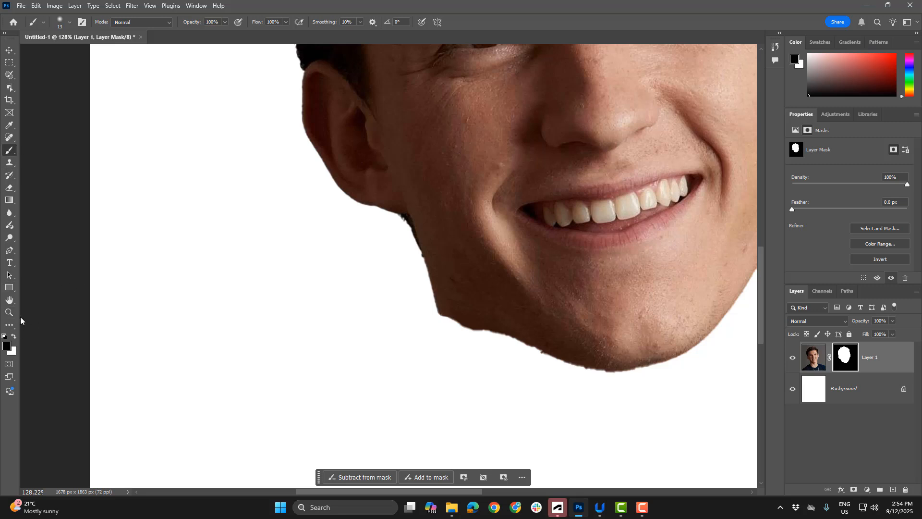
pyautogui.click(71, 23)
pyautogui.moveTo(55, 76); pyautogui.dragTo(124, 75)
pyautogui.click(313, 3)
pyautogui.moveTo(419, 248); pyautogui.dragTo(525, 346)
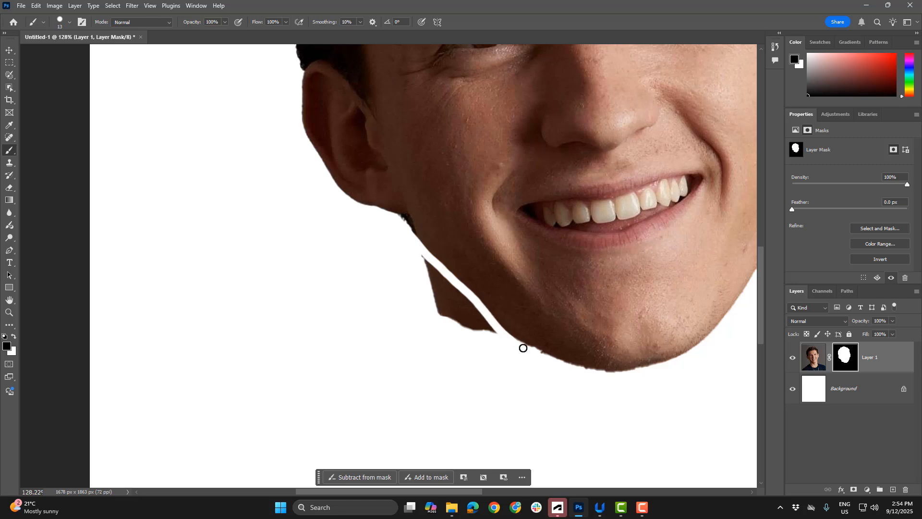
pyautogui.moveTo(426, 257); pyautogui.dragTo(495, 346)
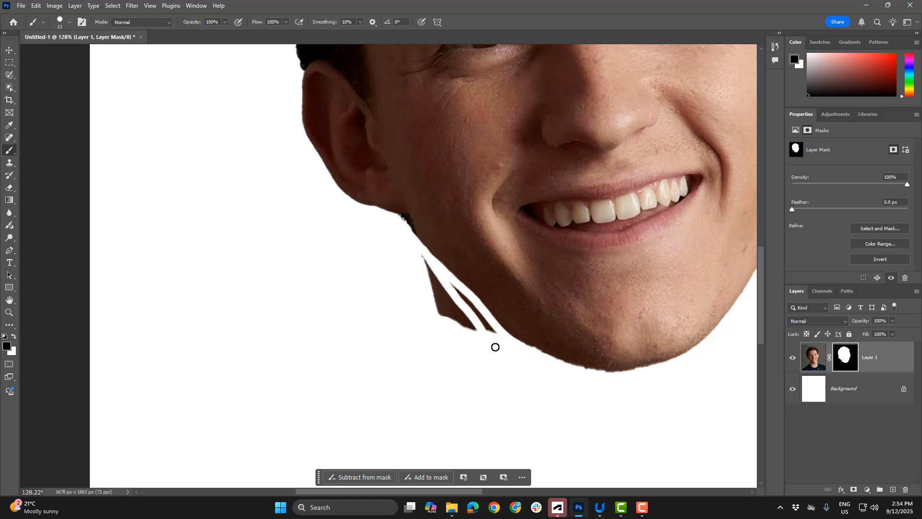
# Enlarge the brush to 35 px and mask out the remaining neck slivers beside the jaw
pyautogui.press(']')
pyautogui.press(']')
pyautogui.press(']')
pyautogui.press(']')
pyautogui.press(']')
pyautogui.moveTo(413, 253)
pyautogui.mouseDown()
pyautogui.moveTo(459, 345)
pyautogui.moveTo(420, 298)
pyautogui.moveTo(422, 274)
pyautogui.moveTo(482, 356)
pyautogui.moveTo(396, 228)
pyautogui.mouseUp()
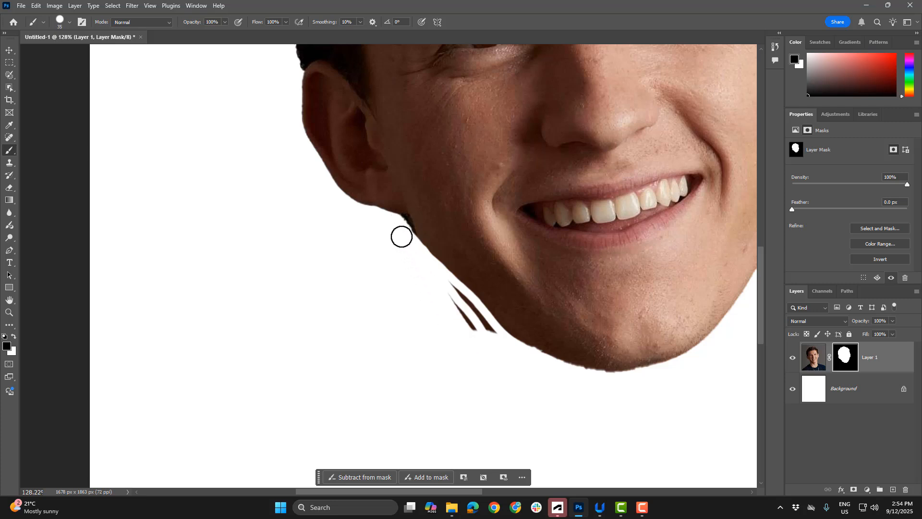
pyautogui.moveTo(455, 298)
pyautogui.mouseDown()
pyautogui.moveTo(490, 345)
pyautogui.moveTo(442, 283)
pyautogui.moveTo(480, 329)
pyautogui.mouseUp()
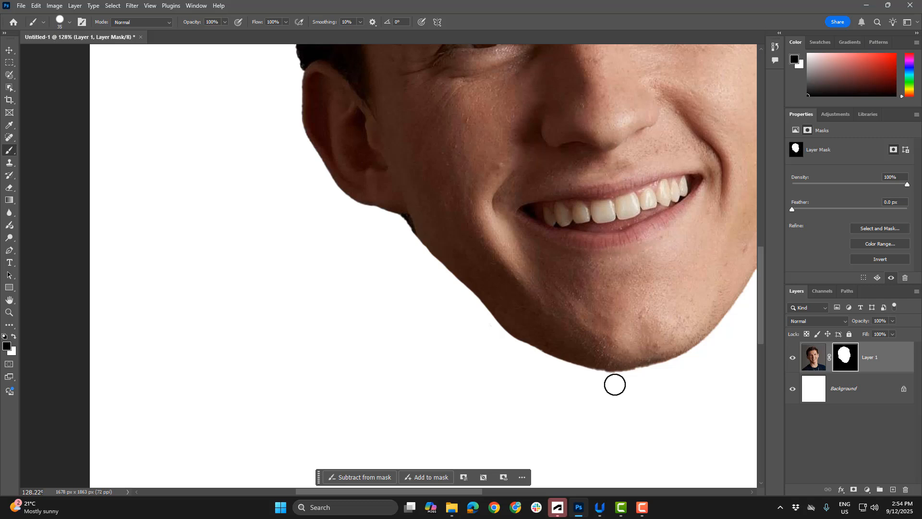
# Move the masked head slightly down and to the right on the canvas
pyautogui.scroll(-6, 339, 258)
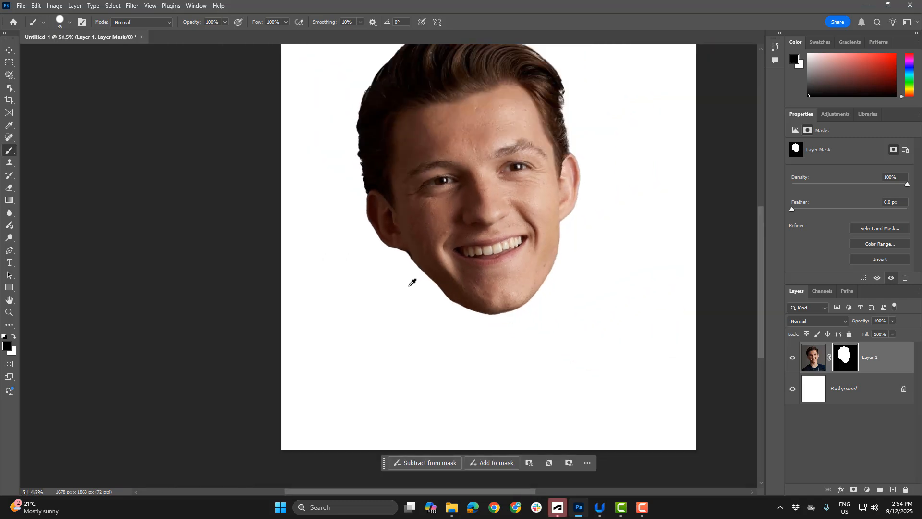
pyautogui.scroll(1, 277, 212)
pyautogui.click(8, 51)
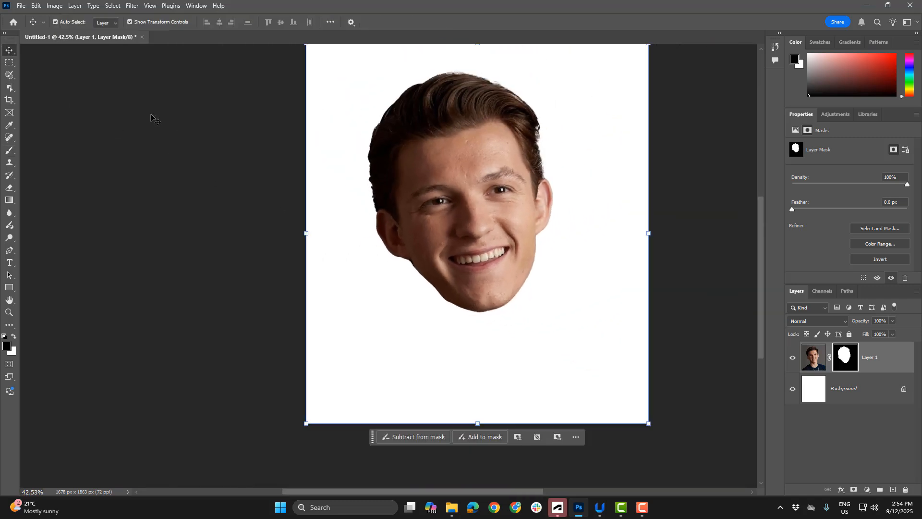
pyautogui.moveTo(430, 156); pyautogui.dragTo(440, 174)
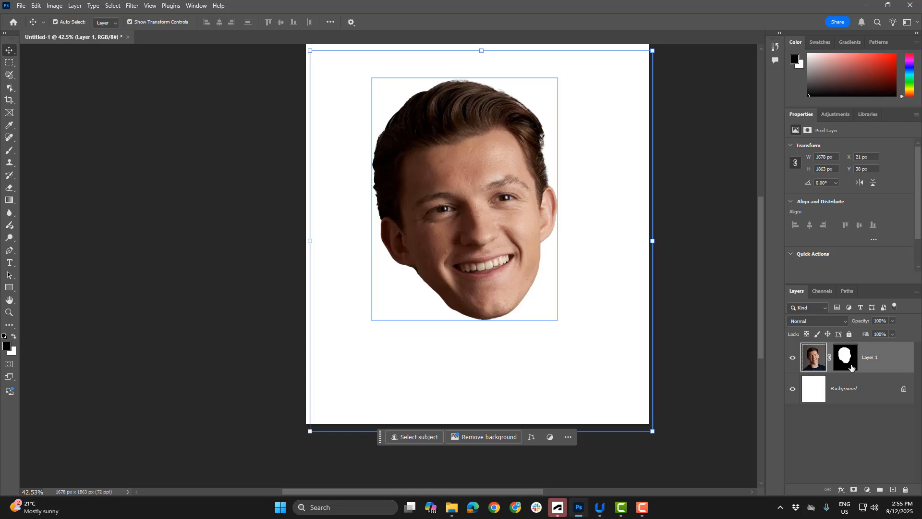
# Duplicate Layer 1 as "Layer 1 copy" and hide the original Layer 1
pyautogui.rightClick(867, 361)
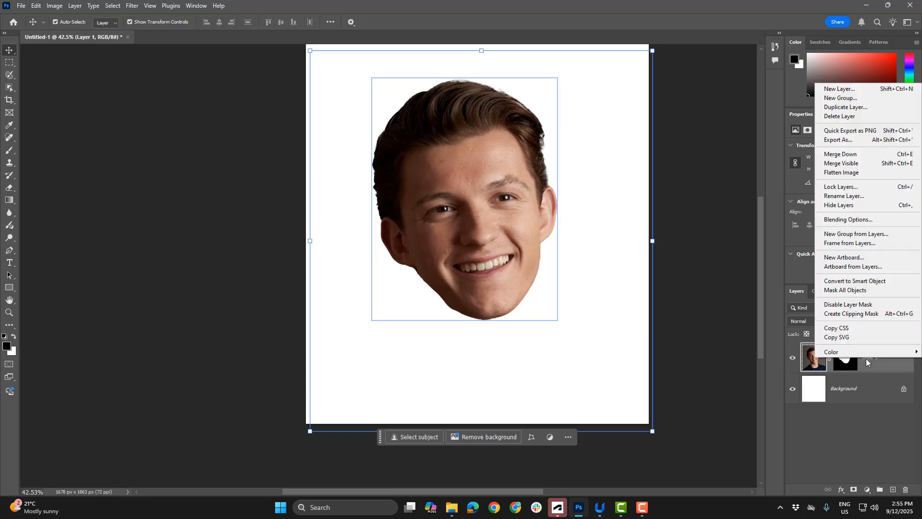
pyautogui.click(854, 107)
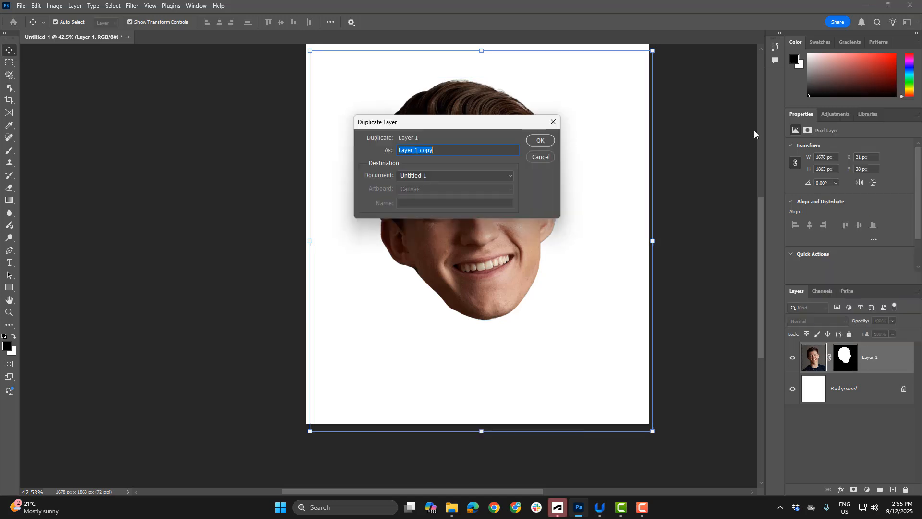
pyautogui.click(540, 139)
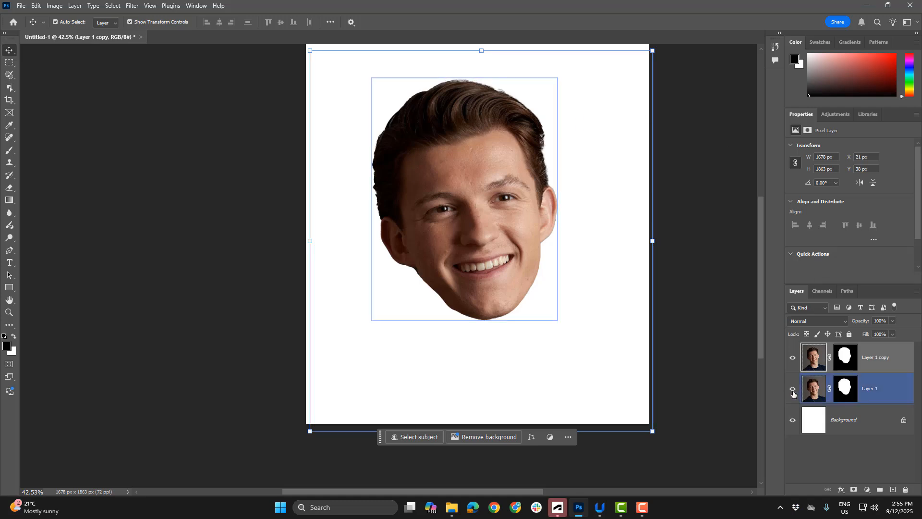
pyautogui.click(792, 390)
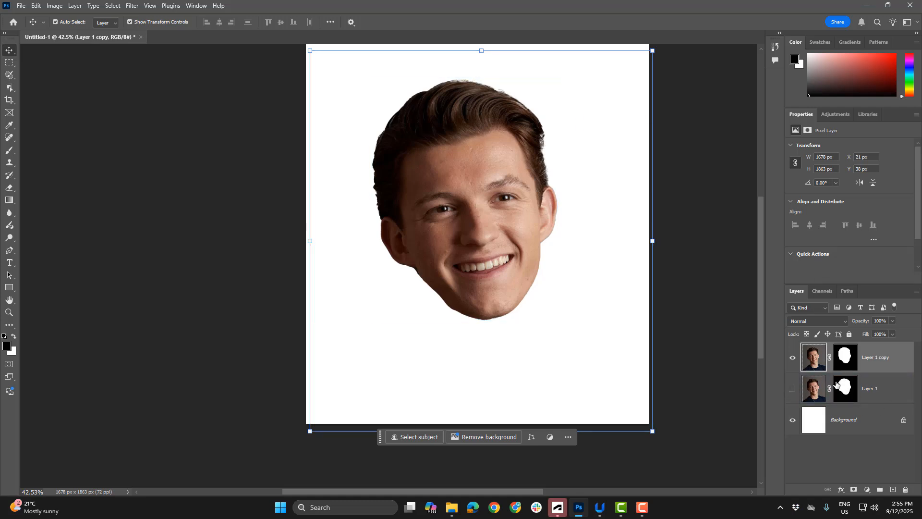
# Apply the layer mask on Layer 1 copy permanently
pyautogui.click(846, 357)
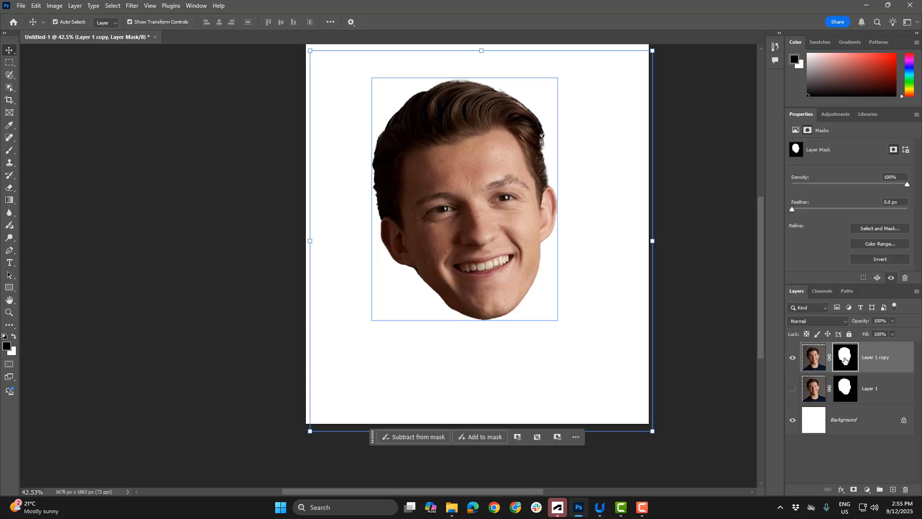
pyautogui.rightClick(845, 358)
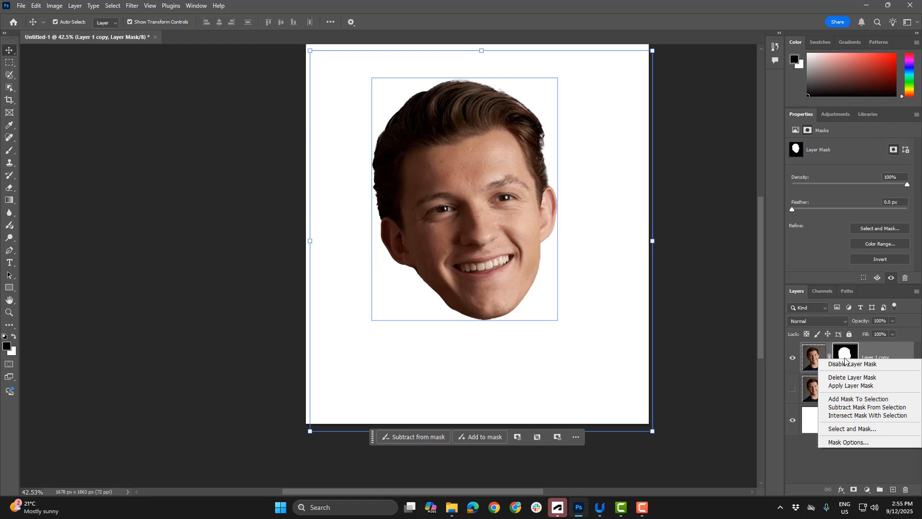
pyautogui.click(862, 390)
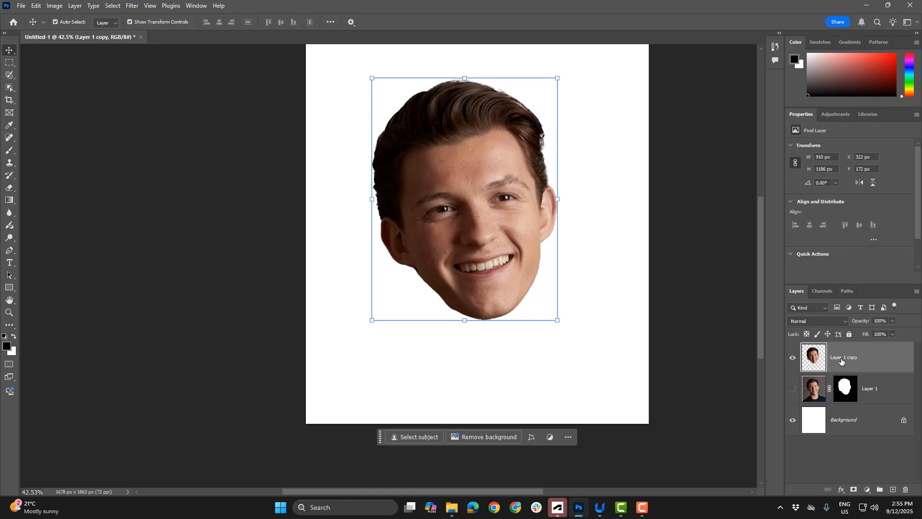
# Toggle the visibility of Layer 1 and Layer 1 copy to compare the masked original with the flattened cut-out
pyautogui.click(791, 390)
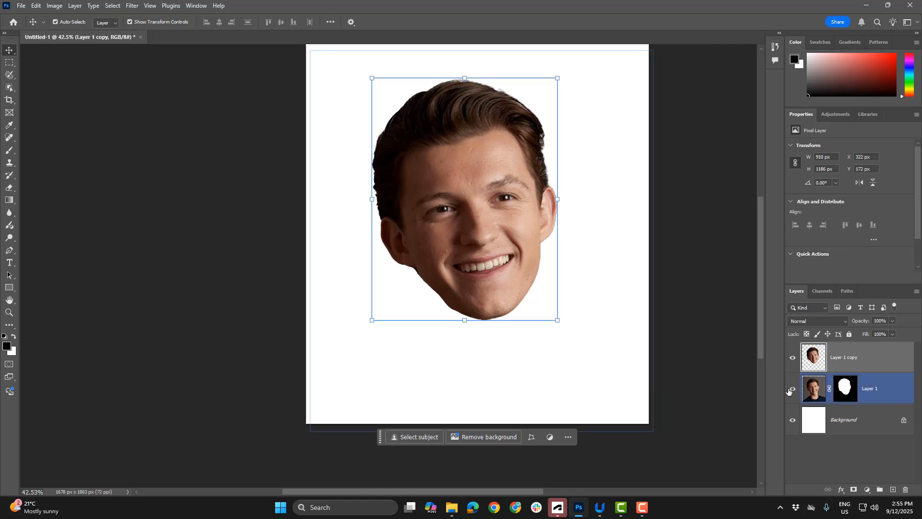
pyautogui.click(793, 358)
pyautogui.click(793, 357)
pyautogui.click(851, 395)
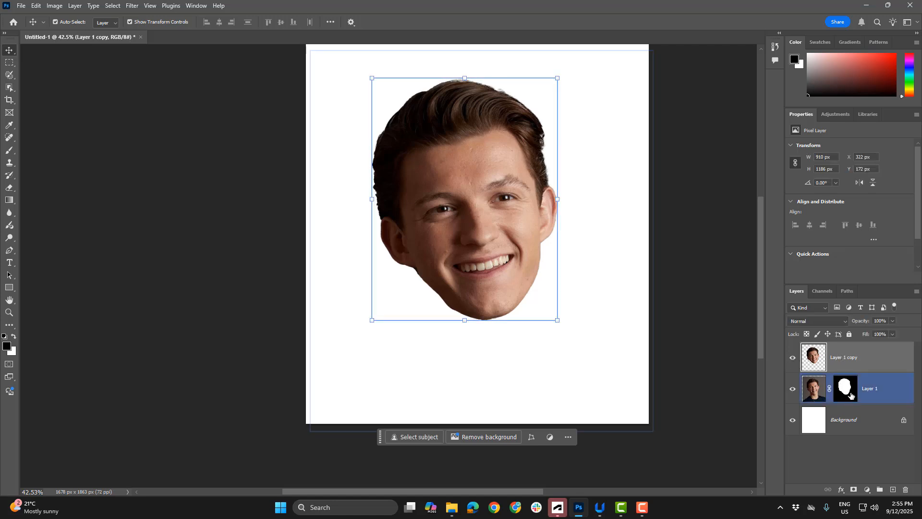
pyautogui.click(793, 390)
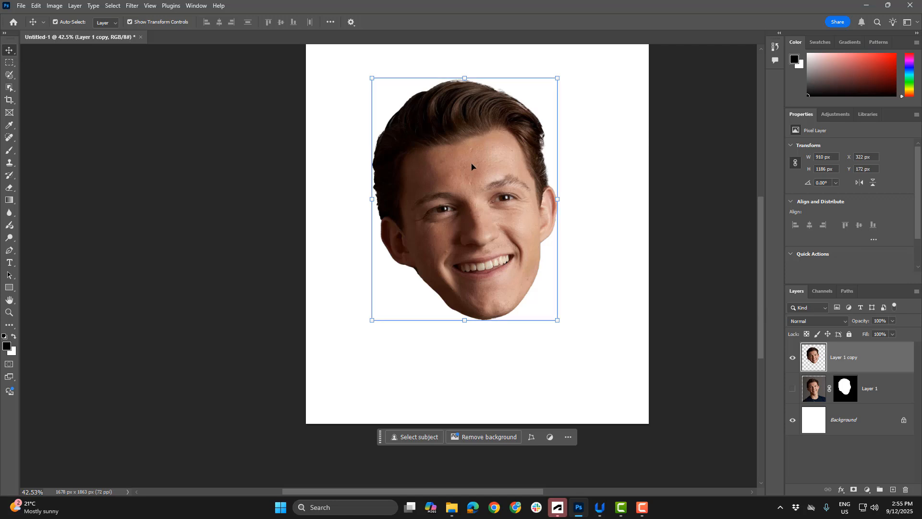
# Move the cut-out head slightly down the canvas and deselect its layer
pyautogui.moveTo(472, 166); pyautogui.dragTo(473, 185)
pyautogui.click(637, 185)
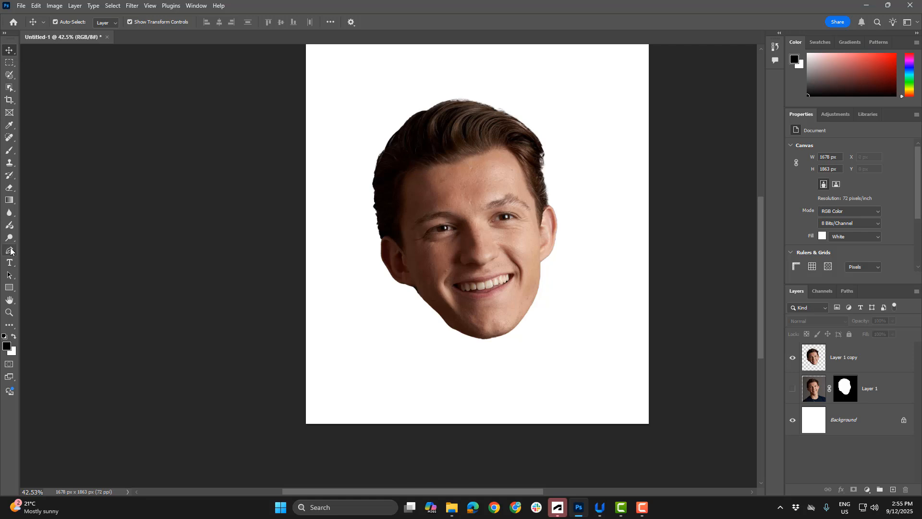
# Set the Pen tool to Shape mode with the green swatch from the RGB colour group as fill
pyautogui.click(9, 250)
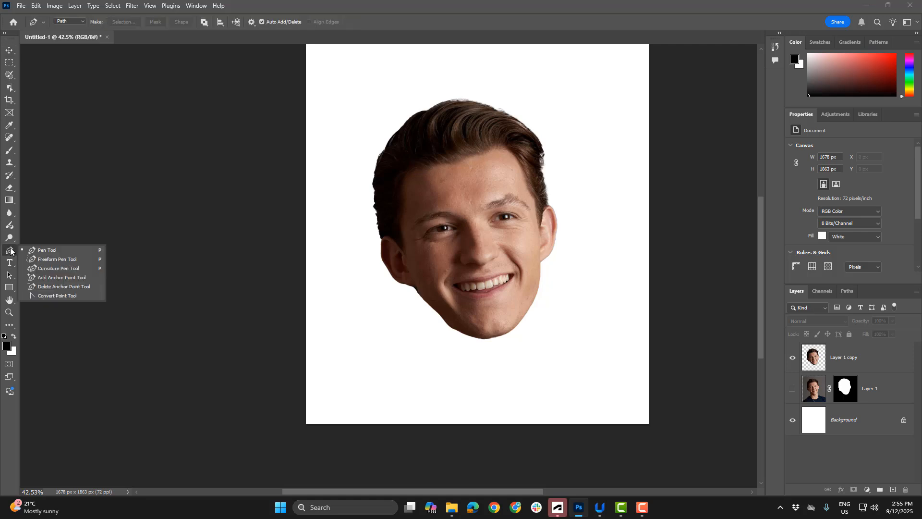
pyautogui.click(42, 250)
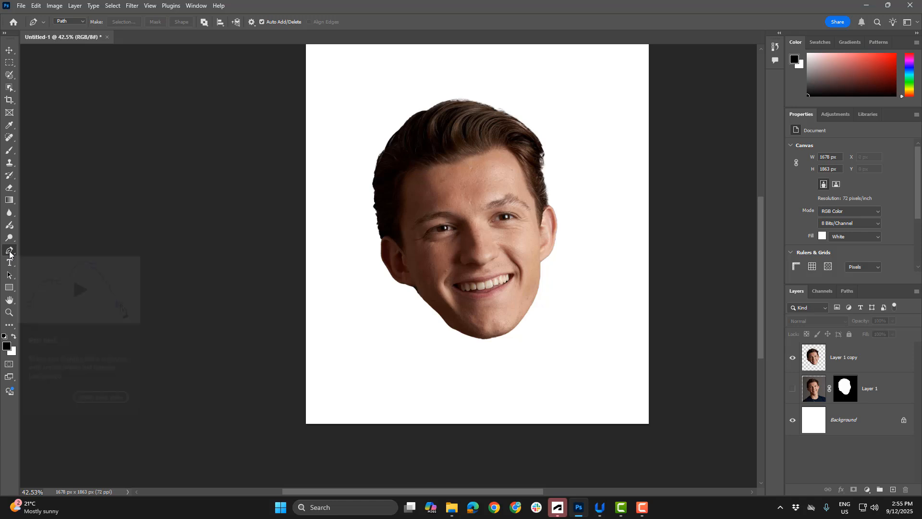
pyautogui.click(75, 21)
pyautogui.click(79, 29)
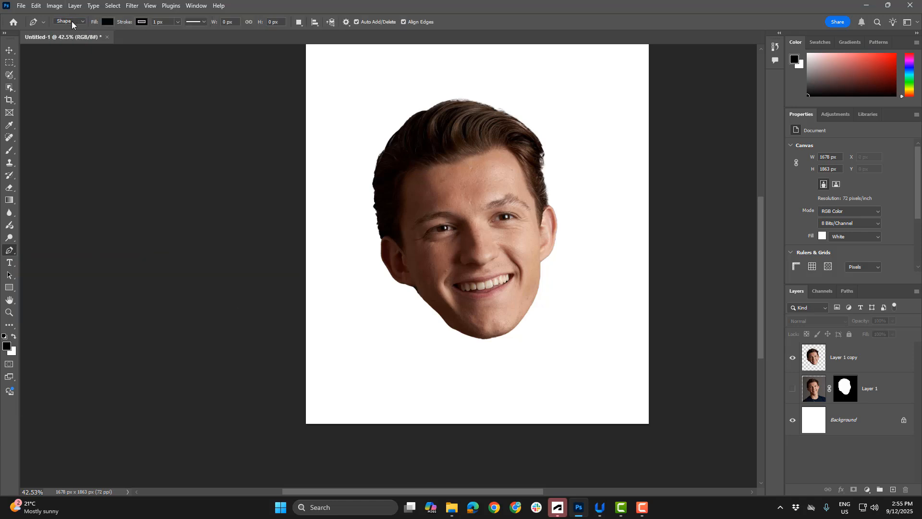
pyautogui.click(108, 22)
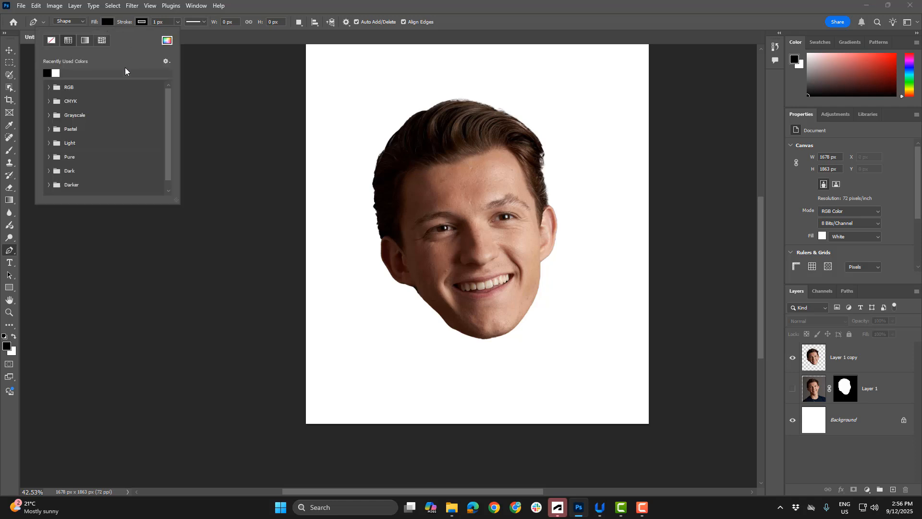
pyautogui.click(49, 88)
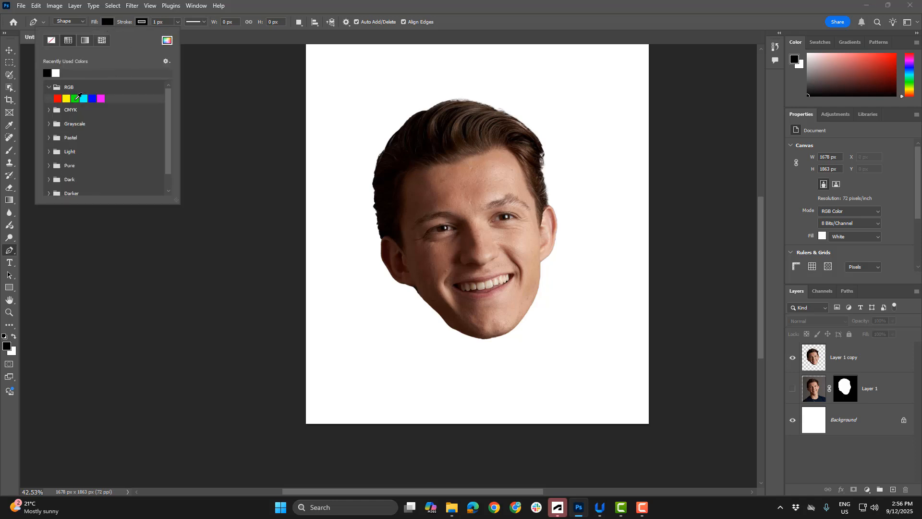
pyautogui.click(75, 98)
pyautogui.click(252, 62)
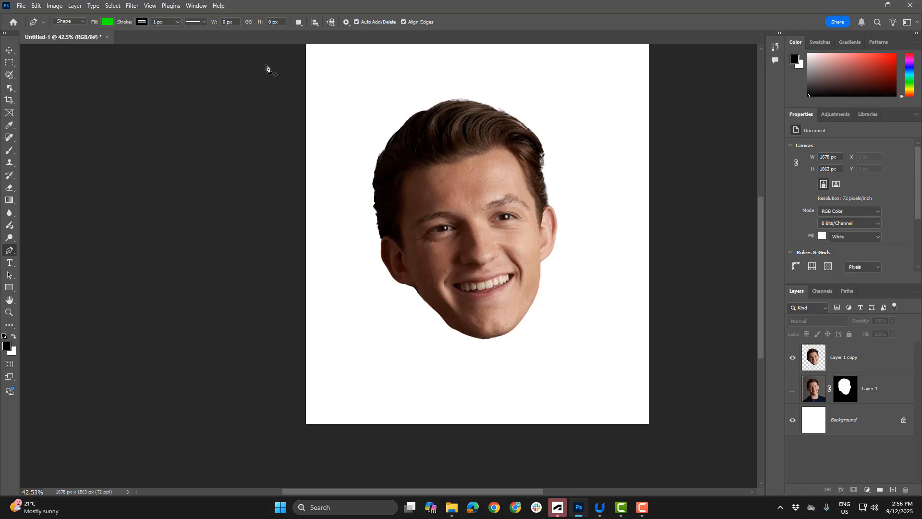
# Rotate the cut-out head on Layer 1 copy slightly so it sits upright, and centre it horizontally on the canvas
pyautogui.scroll(2, 428, 310)
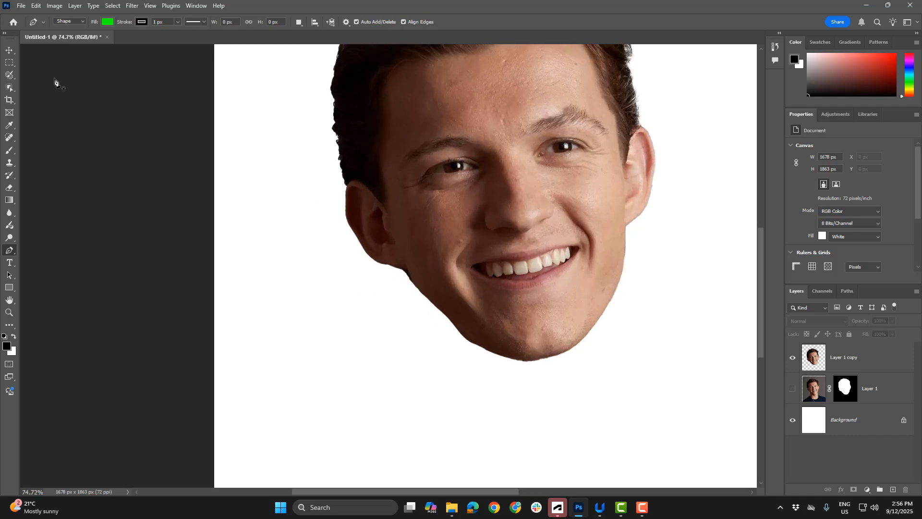
pyautogui.click(10, 50)
pyautogui.scroll(-4, 347, 176)
pyautogui.click(487, 105)
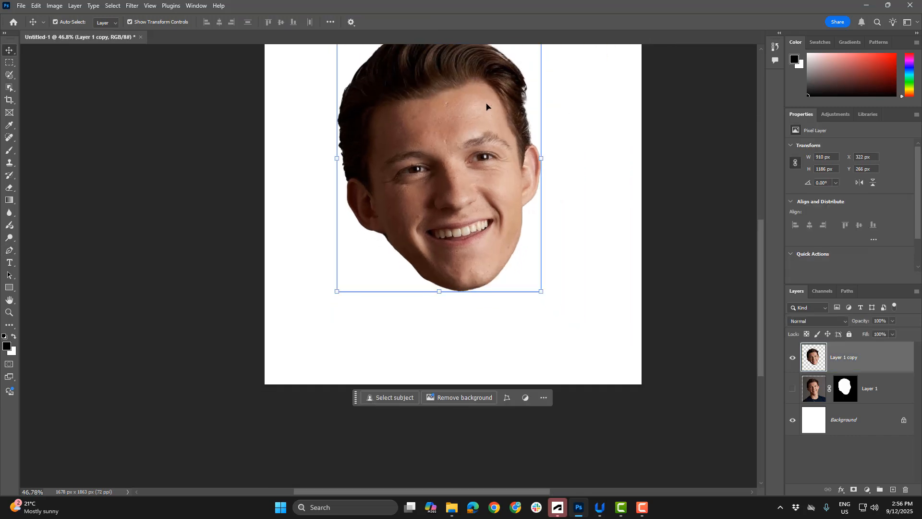
pyautogui.moveTo(486, 105); pyautogui.dragTo(485, 201)
pyautogui.moveTo(548, 118); pyautogui.dragTo(564, 140)
pyautogui.press('Return')
pyautogui.moveTo(483, 239); pyautogui.dragTo(491, 234)
# Draw a closed green Pen shape about 914 × 454 px, with a wavy upper edge just above the mouth and covering the chin
pyautogui.click(9, 250)
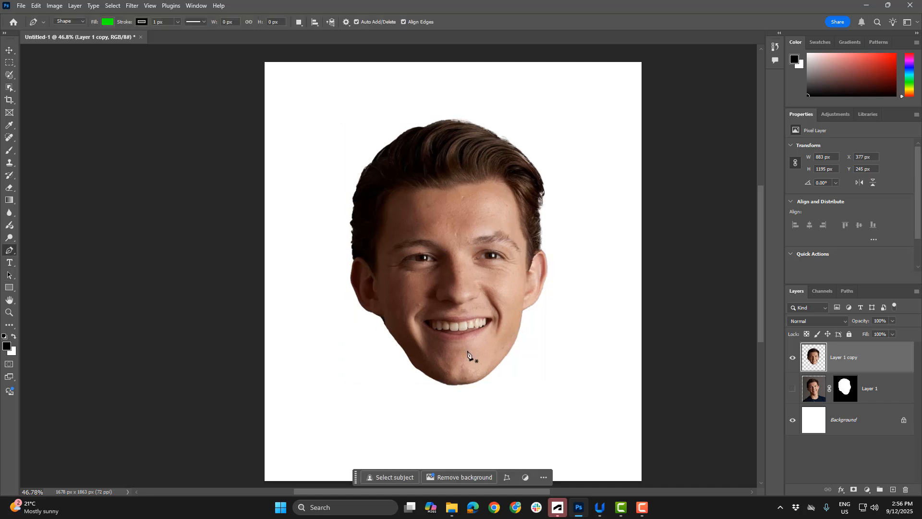
pyautogui.scroll(3, 373, 361)
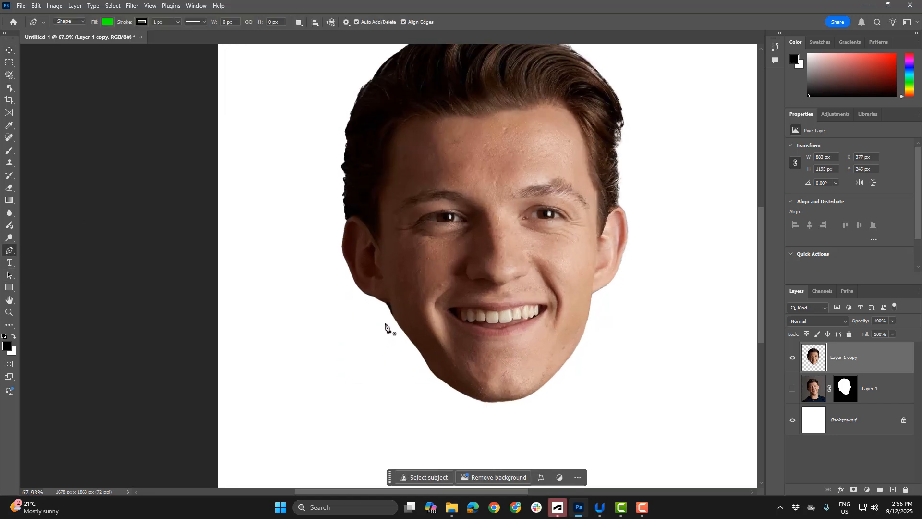
pyautogui.click(359, 311)
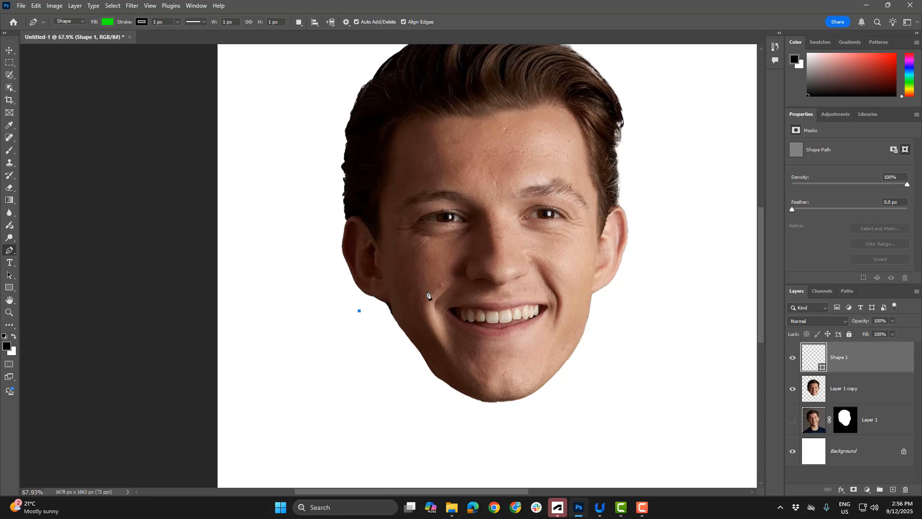
pyautogui.moveTo(428, 290); pyautogui.dragTo(527, 286)
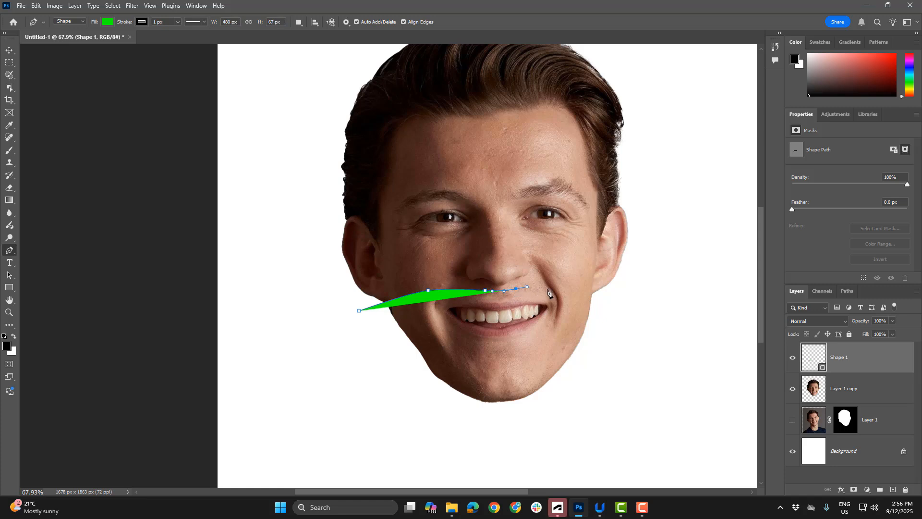
pyautogui.moveTo(570, 286); pyautogui.dragTo(594, 290)
pyautogui.moveTo(657, 321); pyautogui.dragTo(551, 426)
pyautogui.click(551, 426)
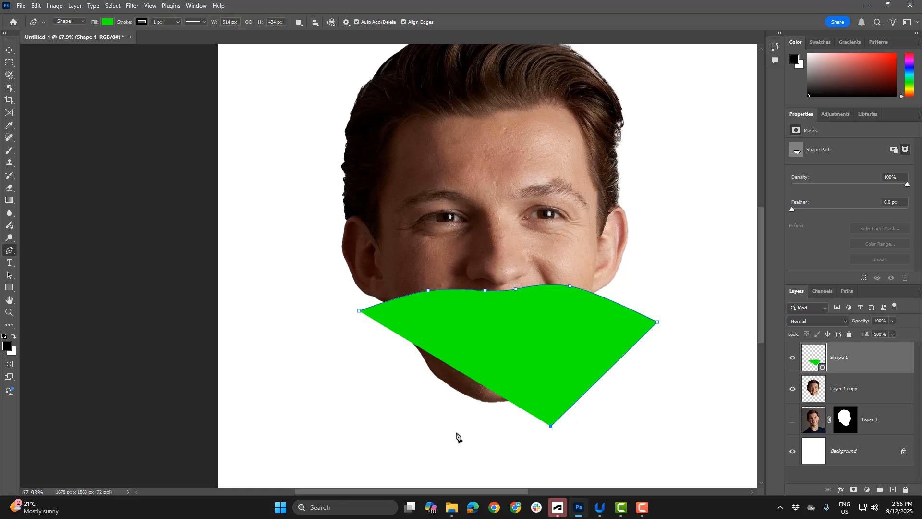
pyautogui.click(440, 433)
pyautogui.click(362, 365)
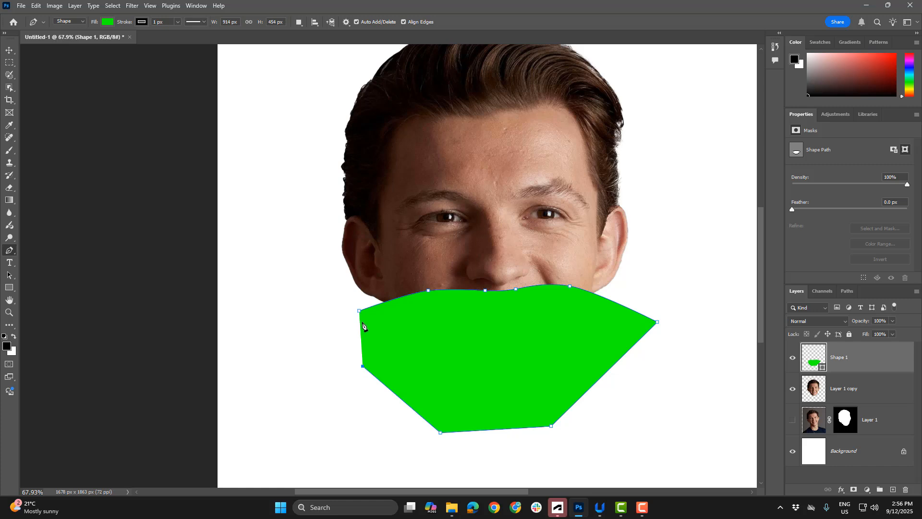
pyautogui.click(360, 312)
# Hide the green shape layer and rename it as MOUTH SHAPE
pyautogui.click(794, 361)
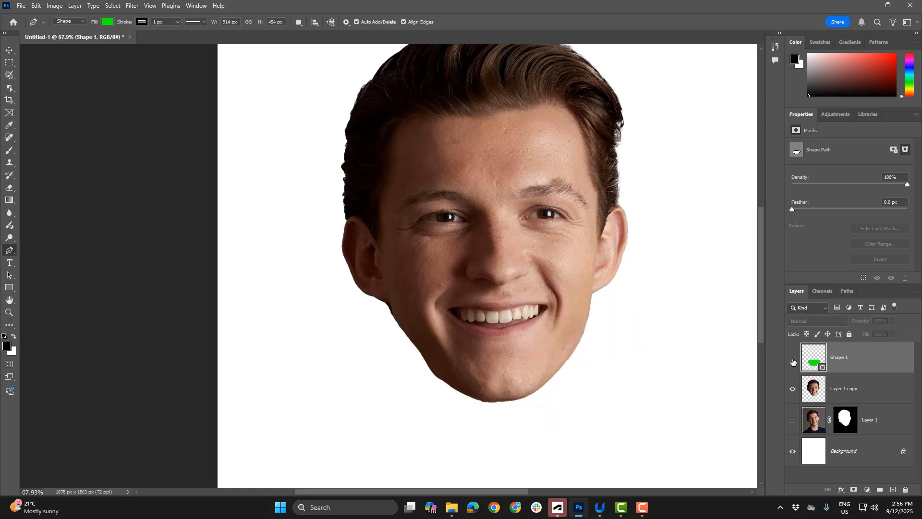
pyautogui.click(793, 361)
pyautogui.click(793, 361)
pyautogui.doubleClick(839, 359)
pyautogui.press('Return')
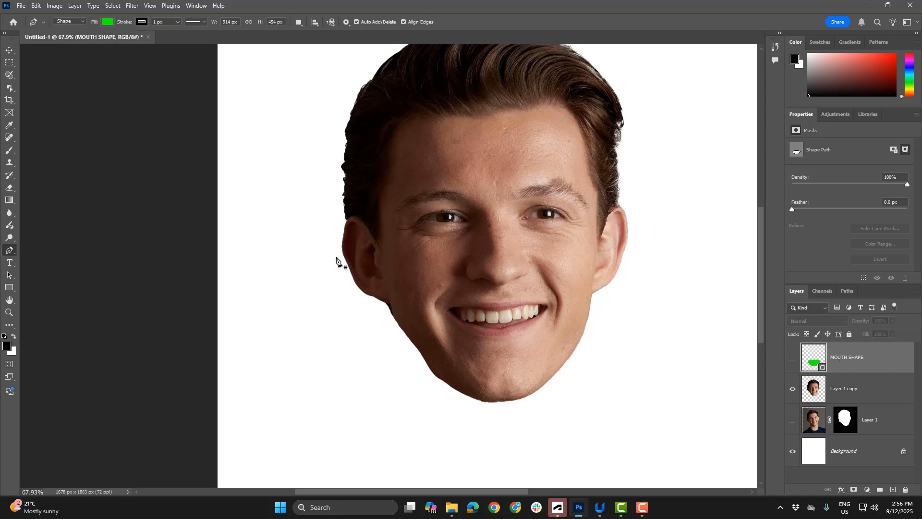
# Change the fill of MOUTH SHAPE to the blue swatch from the RGB colour group
pyautogui.click(110, 22)
pyautogui.click(91, 99)
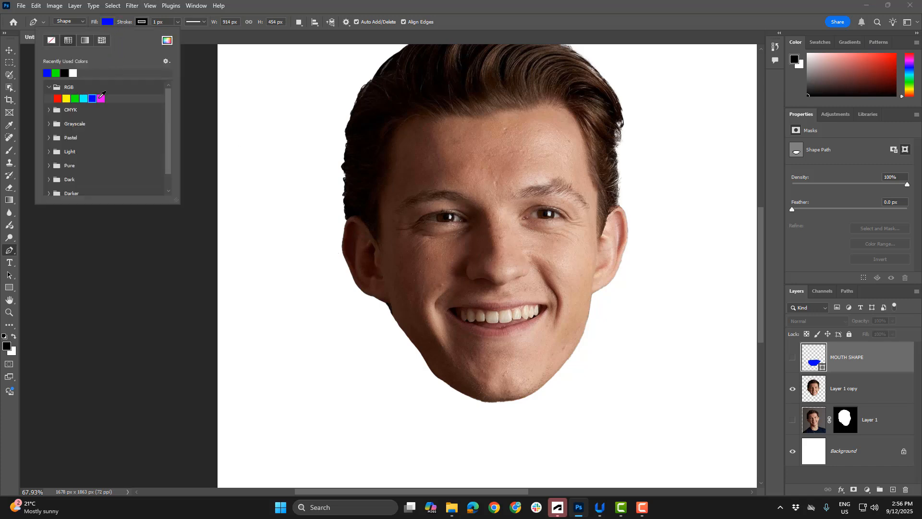
pyautogui.click(275, 7)
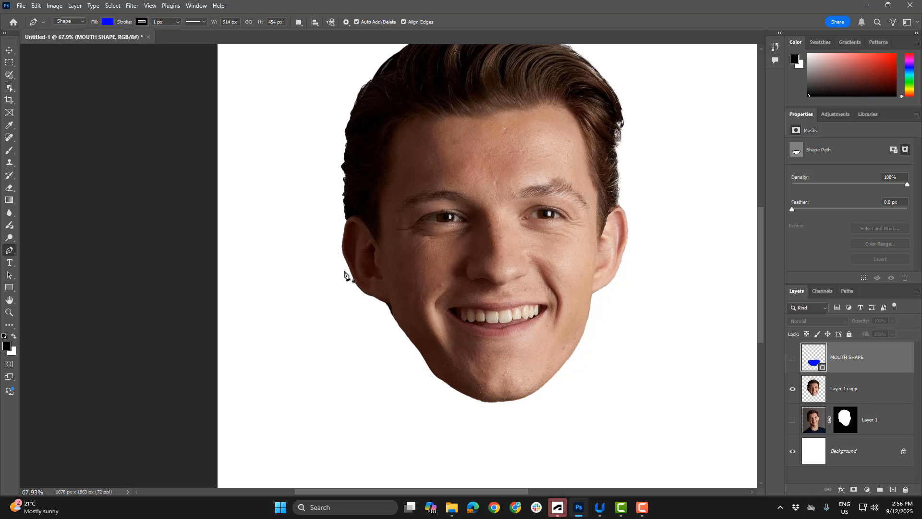
# Draw a closed blue Pen shape about 1020 × 589 px, with a wavy upper edge just below the eyes and extending past the chin
pyautogui.click(313, 262)
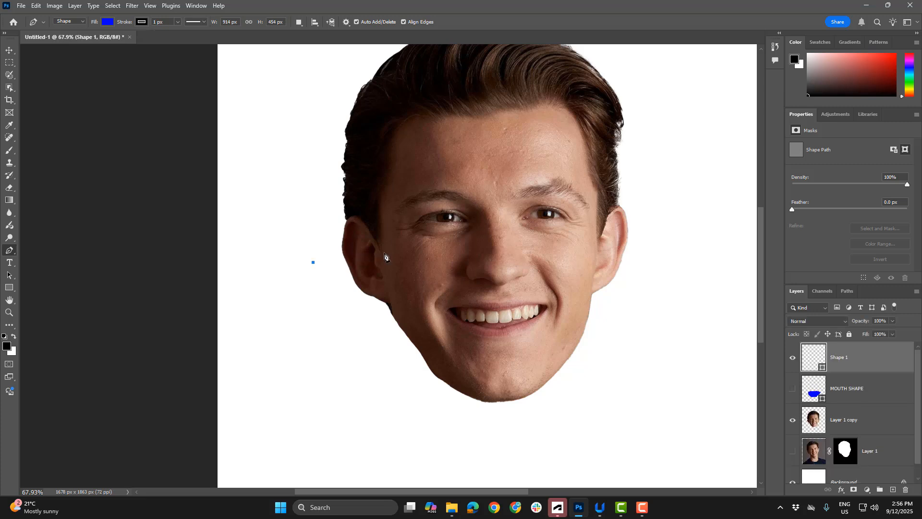
pyautogui.moveTo(395, 248); pyautogui.dragTo(475, 246)
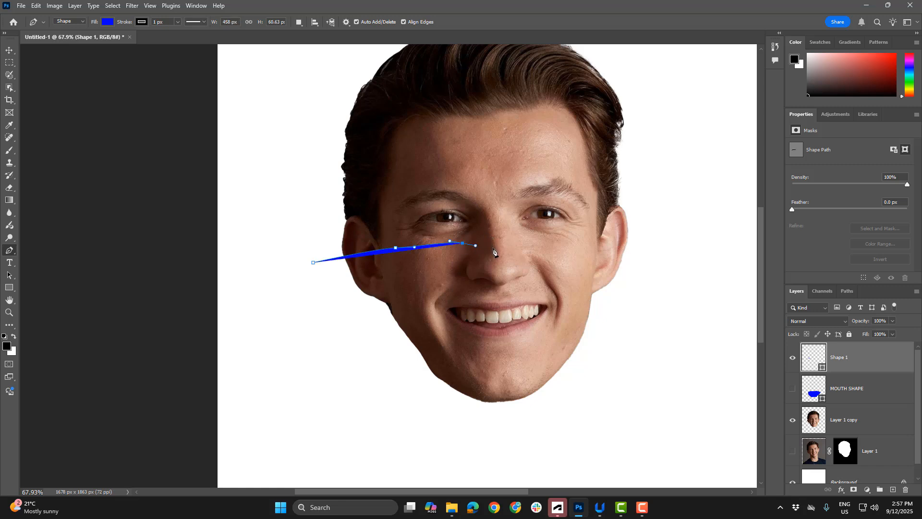
pyautogui.click(492, 251)
pyautogui.moveTo(502, 256); pyautogui.dragTo(522, 248)
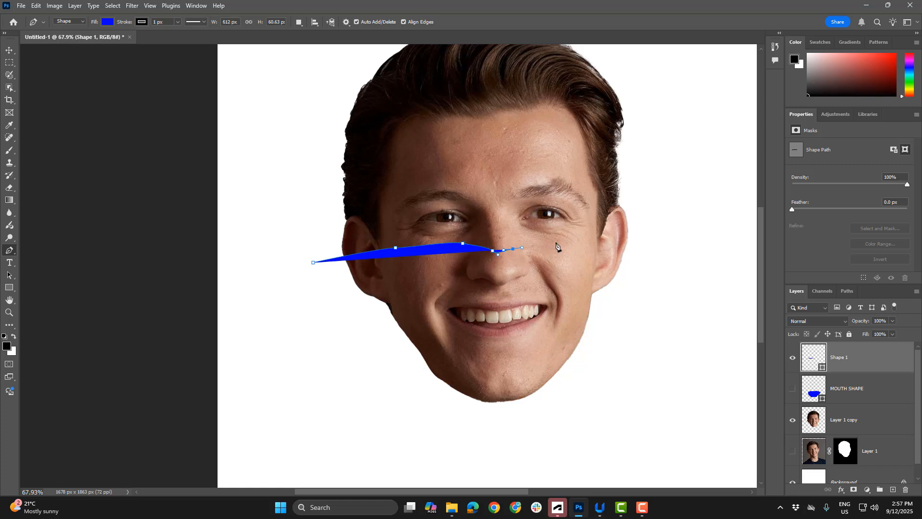
pyautogui.moveTo(566, 246); pyautogui.dragTo(638, 263)
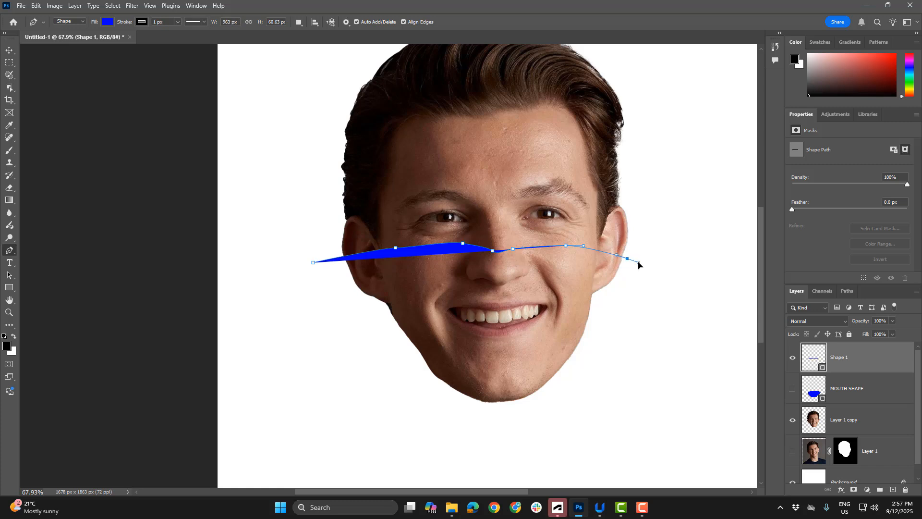
pyautogui.click(646, 325)
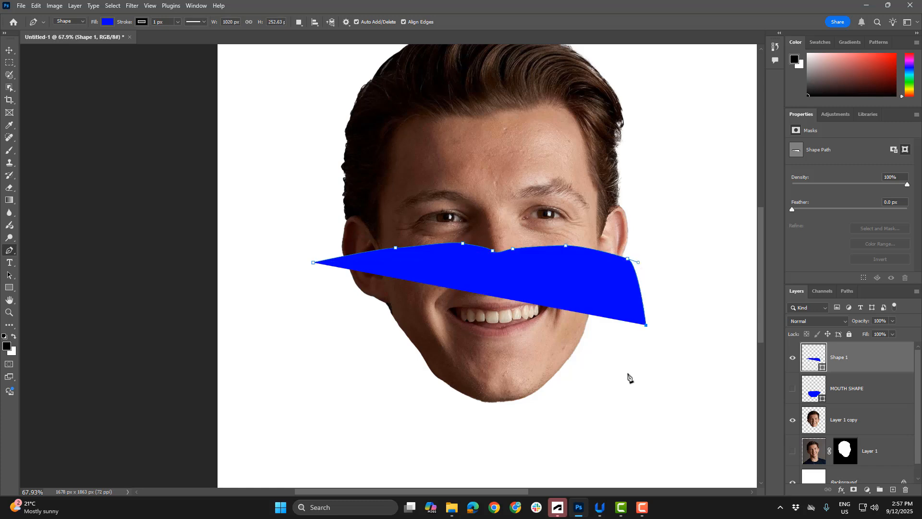
pyautogui.click(599, 418)
pyautogui.click(327, 349)
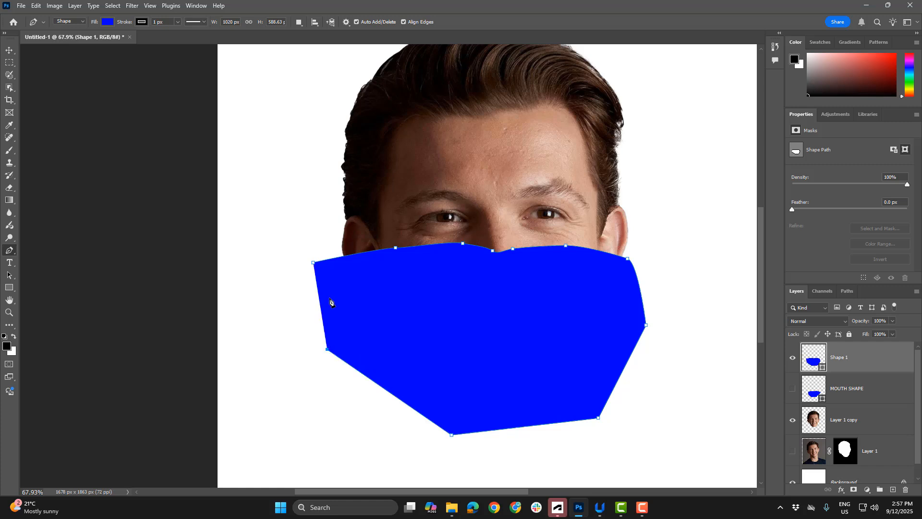
pyautogui.click(313, 263)
# Rename the new blue shape layer as NOSE SHAPE and hide it, with the MOUTH SHAPE layer selected instead
pyautogui.doubleClick(836, 357)
pyautogui.press('Return')
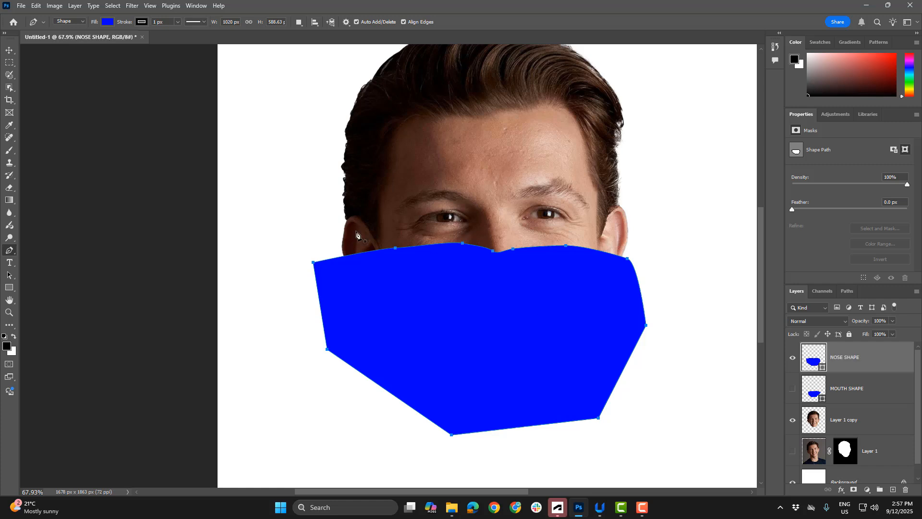
pyautogui.click(834, 389)
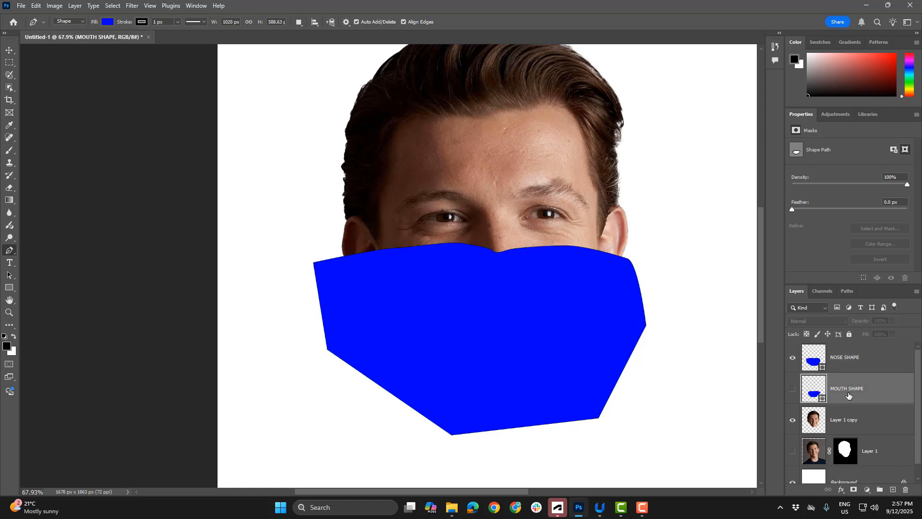
pyautogui.click(793, 357)
# Draw a closed blue Pen shape about 1084 × 537 px, with a wavy lower edge across the forehead and enclosing the top of the hair
pyautogui.moveTo(490, 183); pyautogui.dragTo(492, 237)
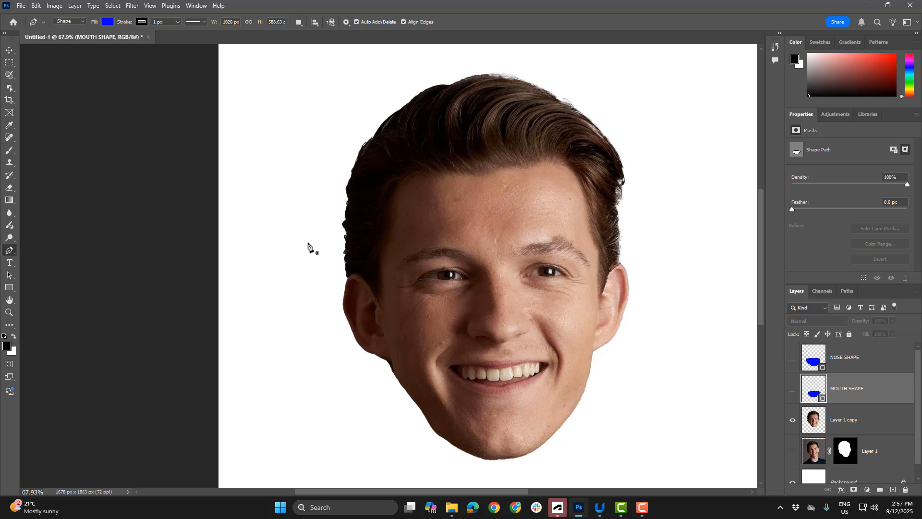
pyautogui.click(320, 233)
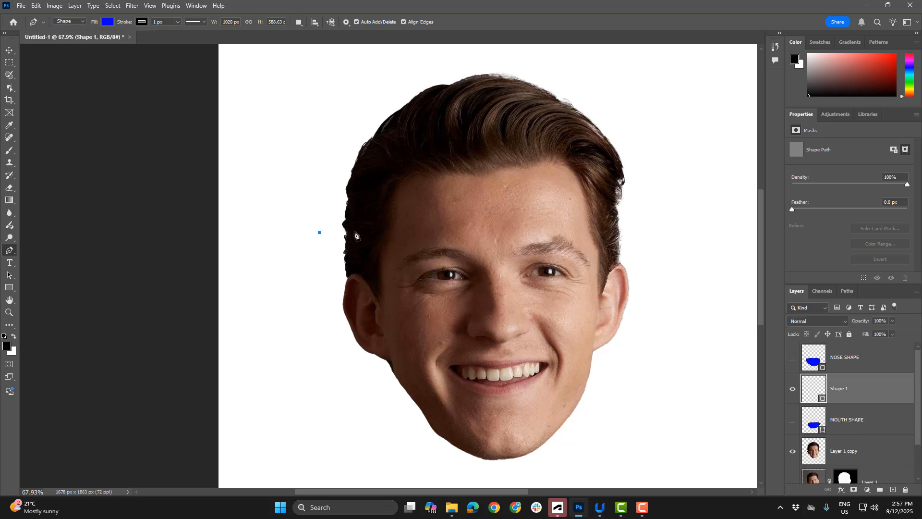
pyautogui.moveTo(434, 214); pyautogui.dragTo(465, 216)
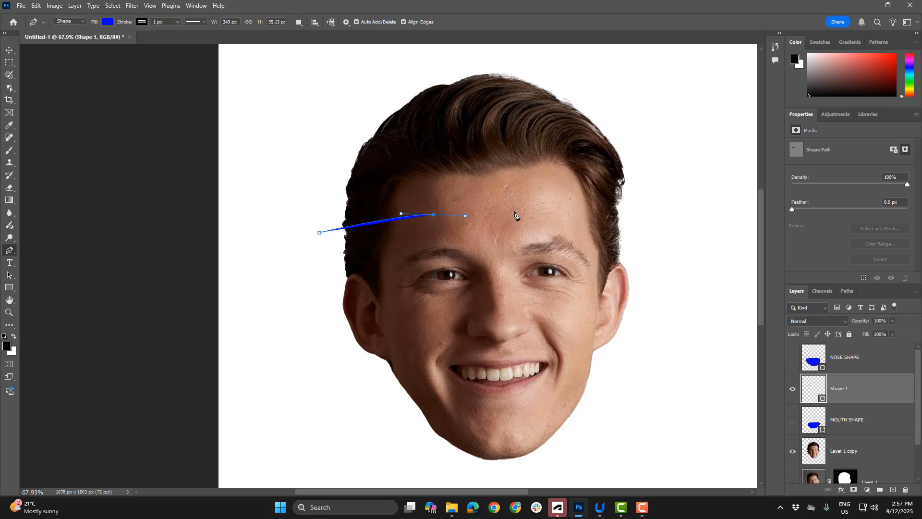
pyautogui.moveTo(541, 210); pyautogui.dragTo(566, 212)
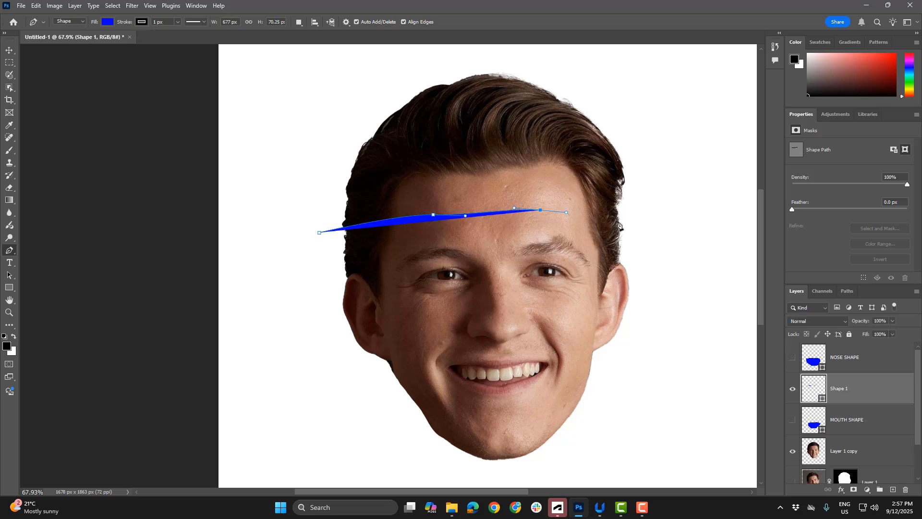
pyautogui.click(619, 221)
pyautogui.click(667, 207)
pyautogui.click(638, 94)
pyautogui.click(551, 58)
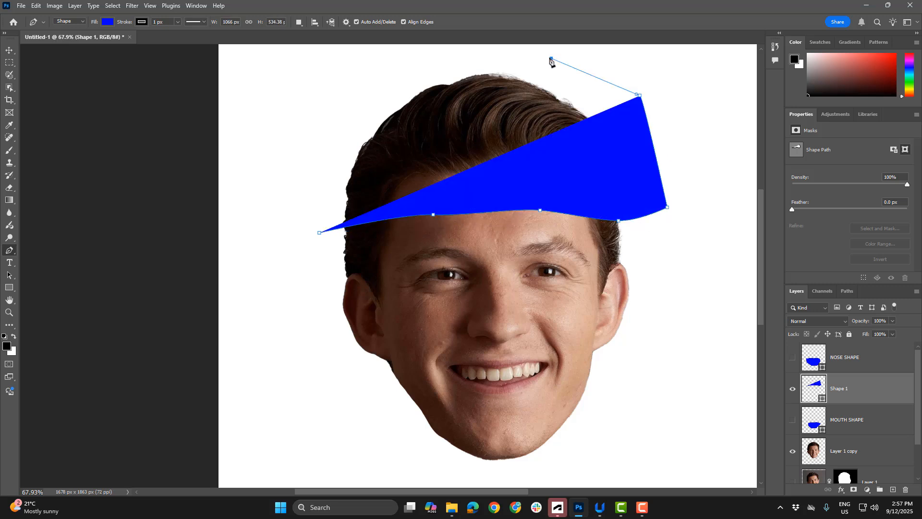
pyautogui.click(452, 58)
pyautogui.click(374, 76)
pyautogui.click(314, 124)
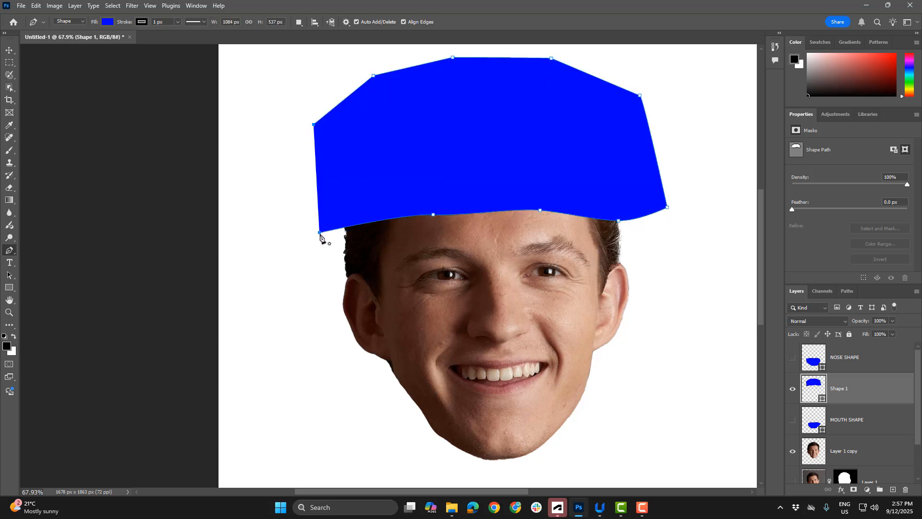
pyautogui.click(320, 233)
# Rename the shape layer covering the hair as HAIR SHAPE
pyautogui.click(9, 51)
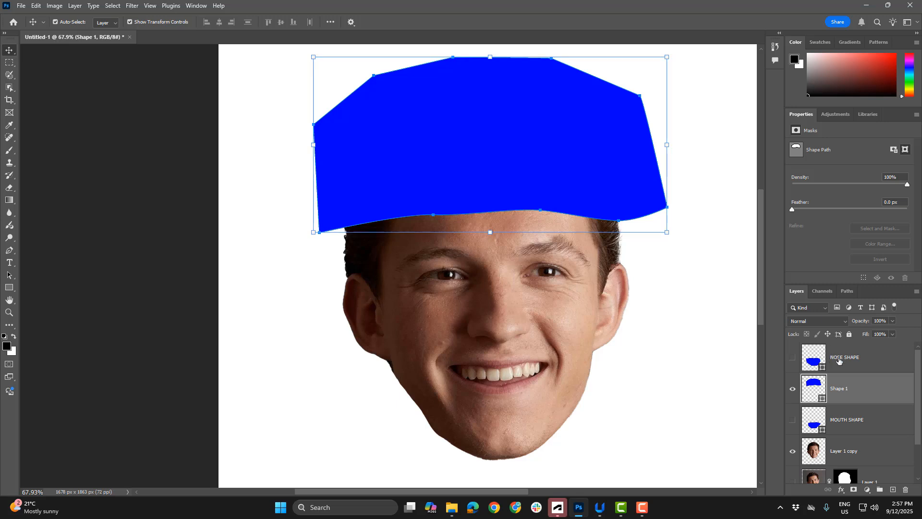
pyautogui.doubleClick(839, 389)
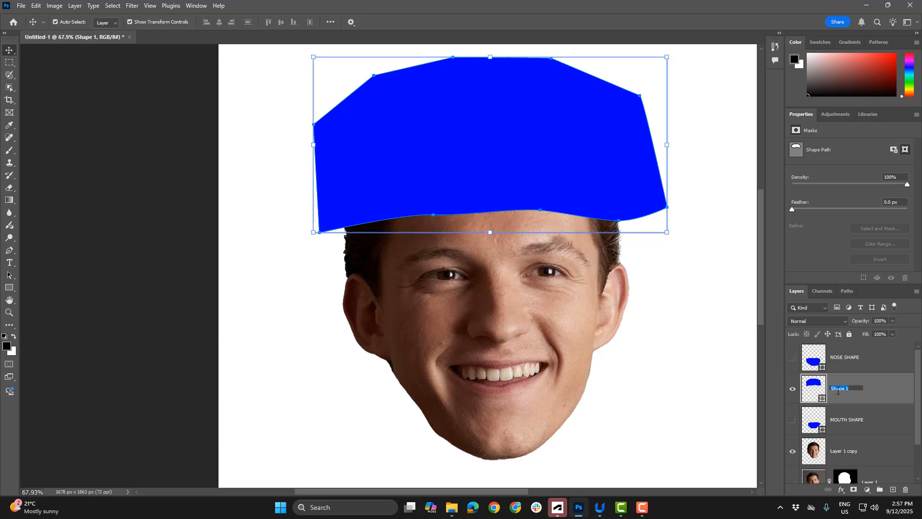
pyautogui.press('Return')
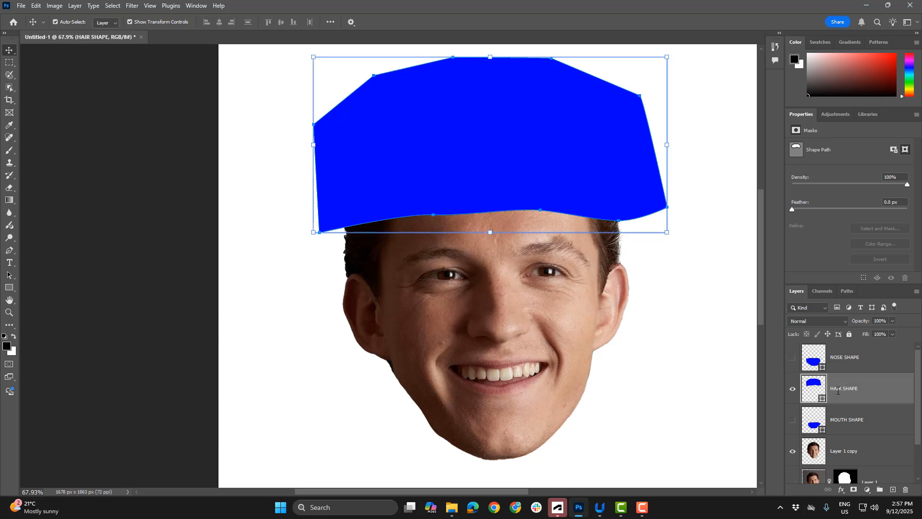
# Move the HAIR SHAPE layer above NOSE SHAPE and hide it
pyautogui.moveTo(840, 393); pyautogui.dragTo(795, 366)
pyautogui.click(793, 357)
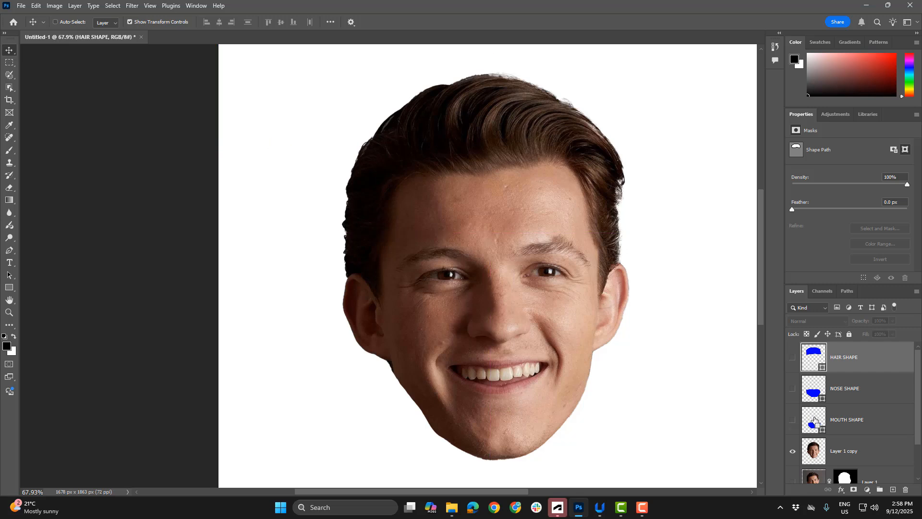
# Load the outlines of Layer 1 copy and the mouth, nose and hair shape layers as selections in turn, then deselect
pyautogui.keyDown('ctrl'); pyautogui.click(818, 452); pyautogui.keyUp('ctrl')
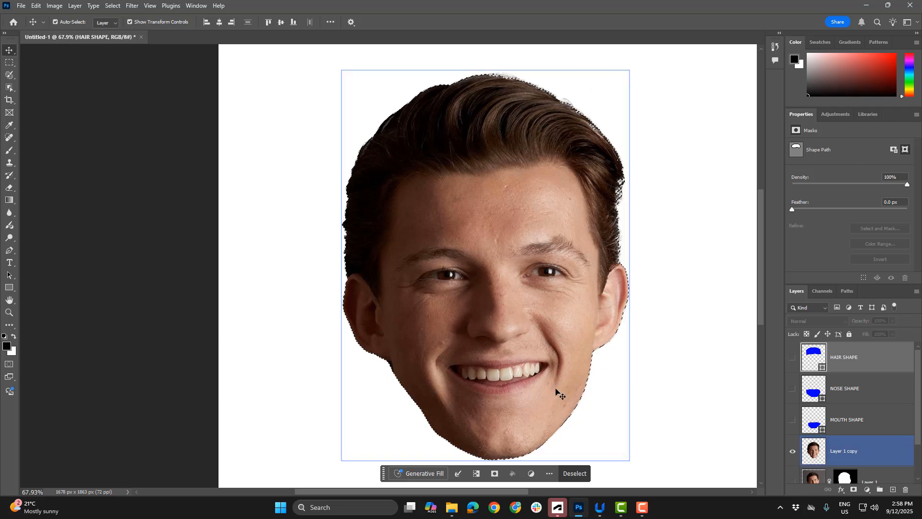
pyautogui.keyDown('ctrl'); pyautogui.click(814, 424); pyautogui.keyUp('ctrl')
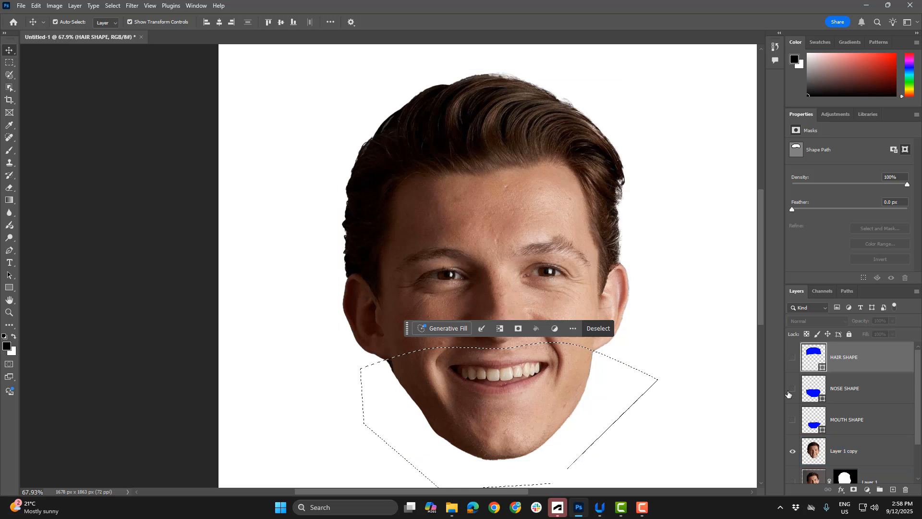
pyautogui.click(792, 421)
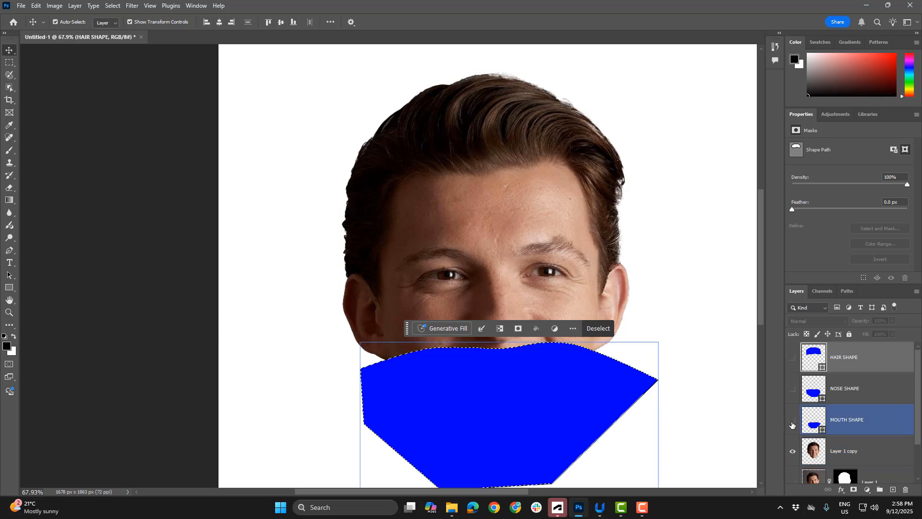
pyautogui.click(792, 423)
pyautogui.click(793, 422)
pyautogui.click(792, 422)
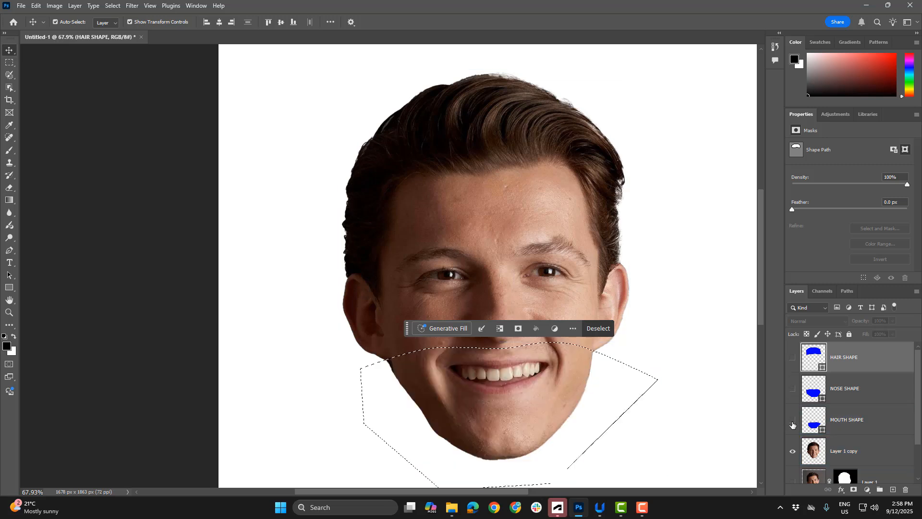
pyautogui.keyDown('ctrl'); pyautogui.click(814, 391); pyautogui.keyUp('ctrl')
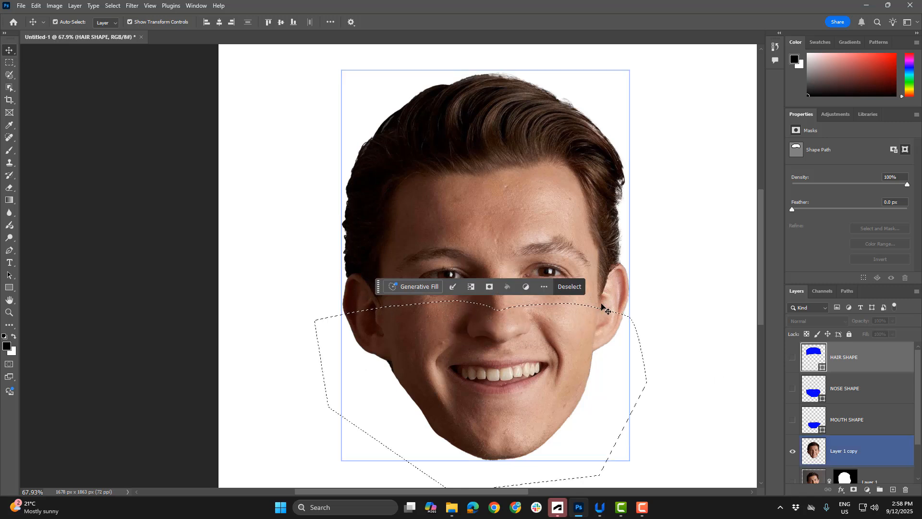
pyautogui.keyDown('ctrl'); pyautogui.click(815, 362); pyautogui.keyUp('ctrl')
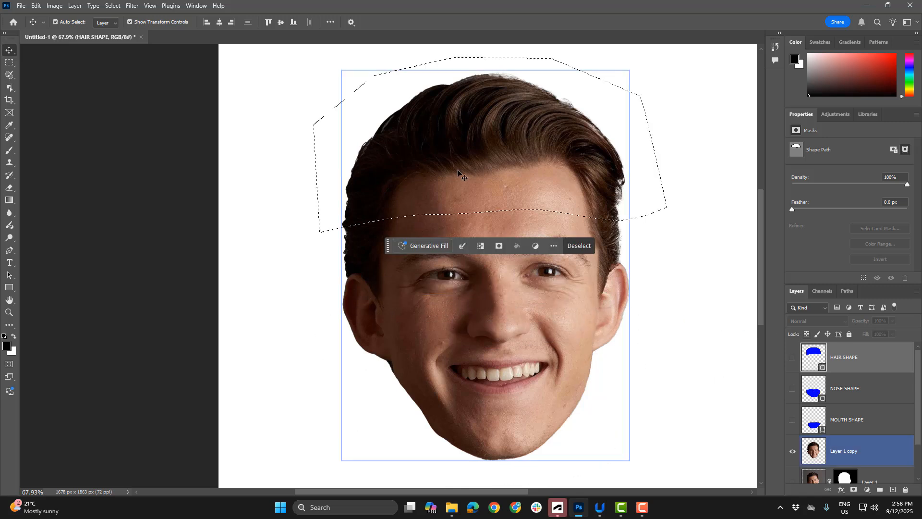
pyautogui.hotkey('ctrl', 'd')
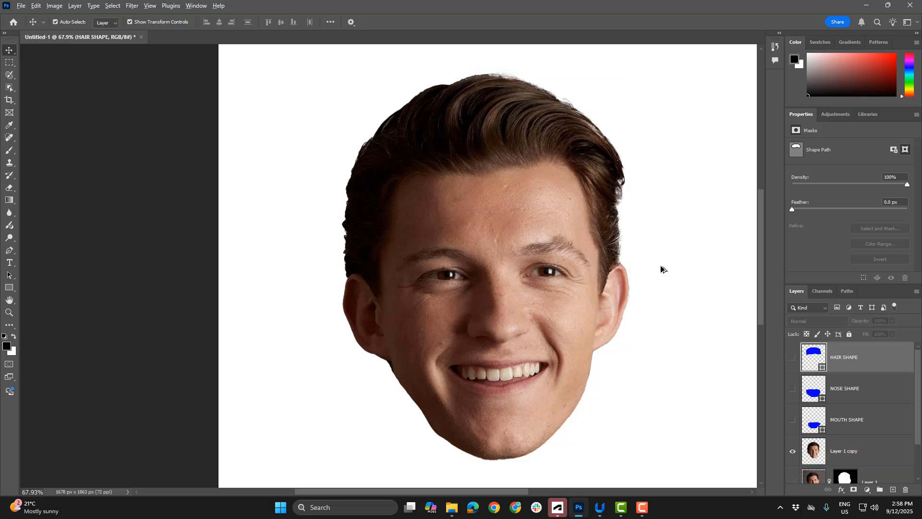
# Rename the Layer 1 copy layer as CUT ME UP
pyautogui.scroll(-2, 661, 267)
pyautogui.doubleClick(842, 452)
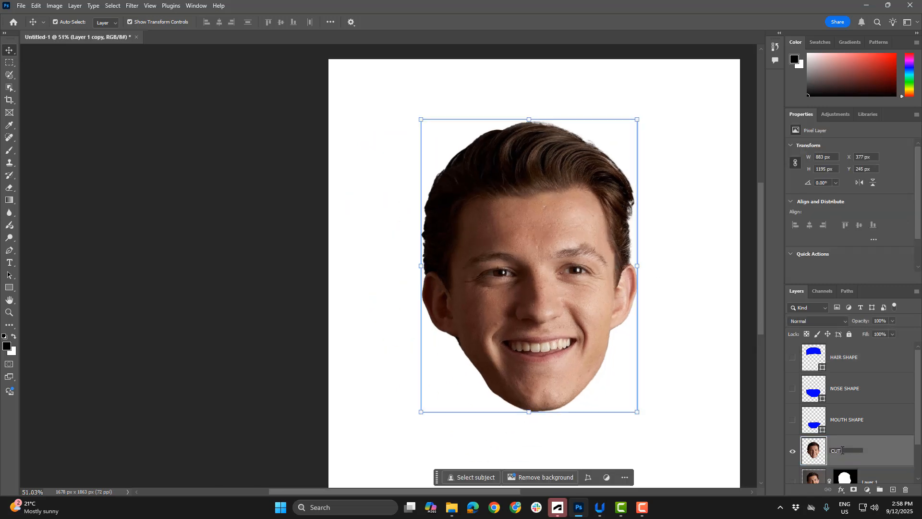
pyautogui.write('CUT ME UP')
pyautogui.press('Return')
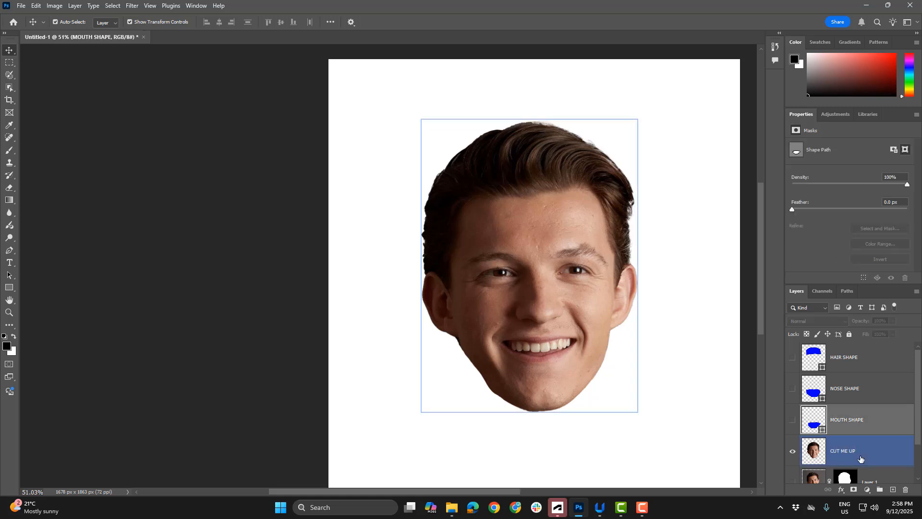
# Cut the MOUTH SHAPE area out of CUT ME UP onto its own layer and place it below the face at about X 497, Y 1264 px
pyautogui.keyDown('ctrl'); pyautogui.click(815, 425); pyautogui.keyUp('ctrl')
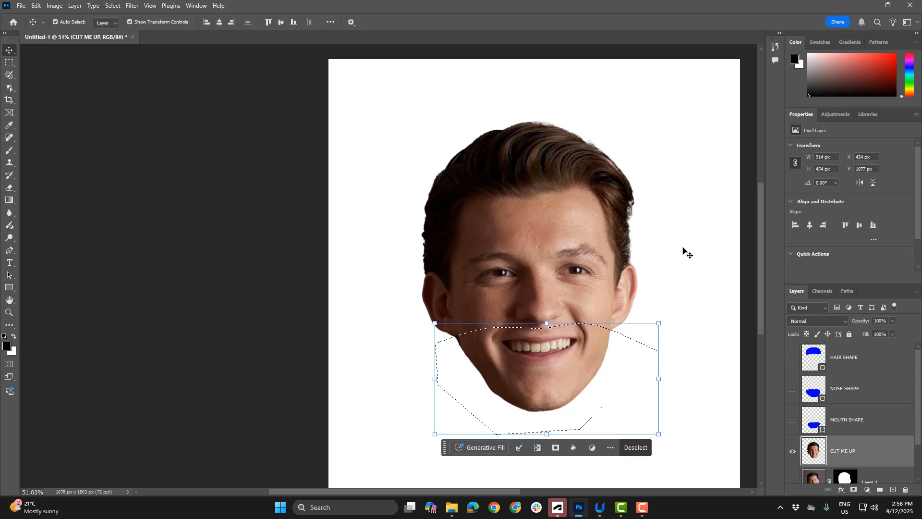
pyautogui.hotkey('ctrl', 'x')
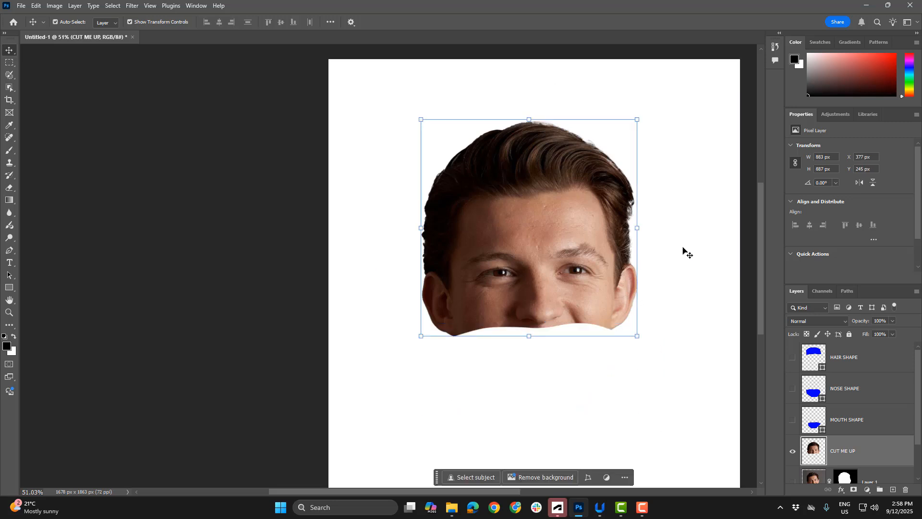
pyautogui.press('ctrl')
pyautogui.hotkey('ctrl', 'v')
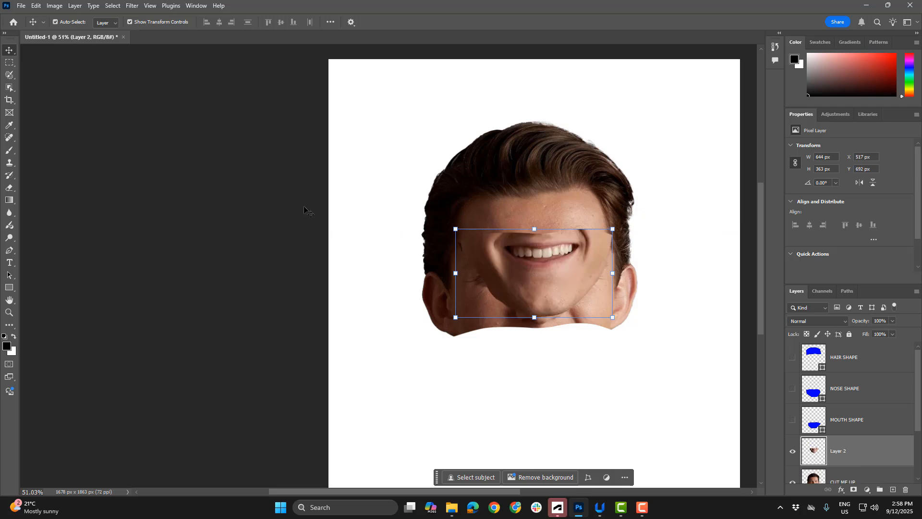
pyautogui.moveTo(507, 269); pyautogui.dragTo(525, 415)
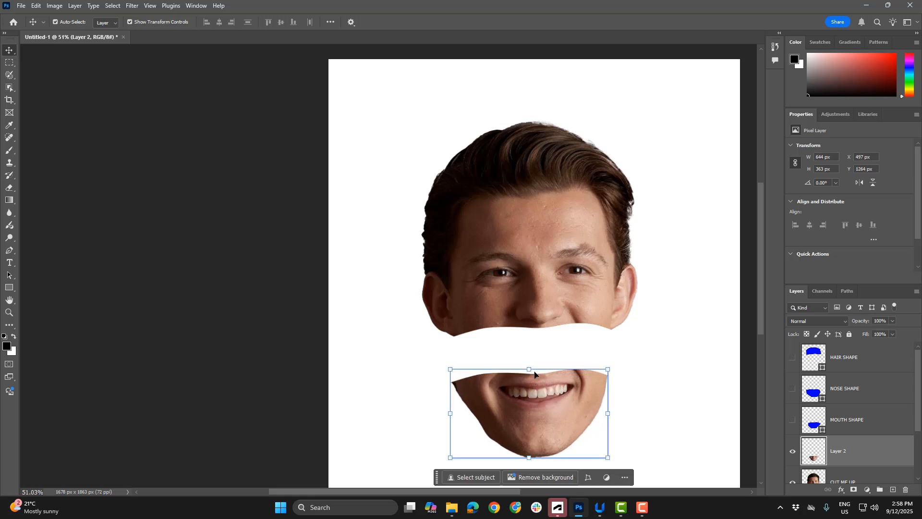
pyautogui.click(653, 351)
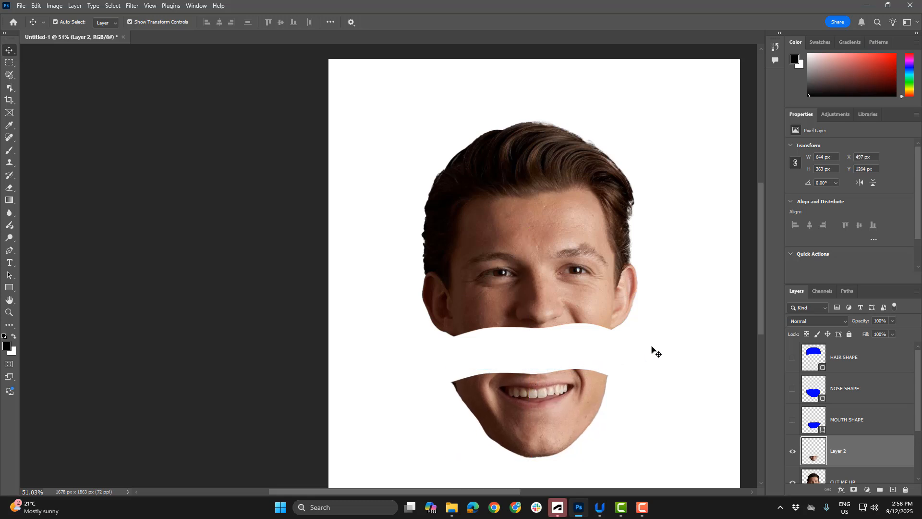
# Cut the NOSE SHAPE area out of CUT ME UP onto its own layer and place it between eyes and mouth at about X 377, Y 1038 px
pyautogui.click(847, 391)
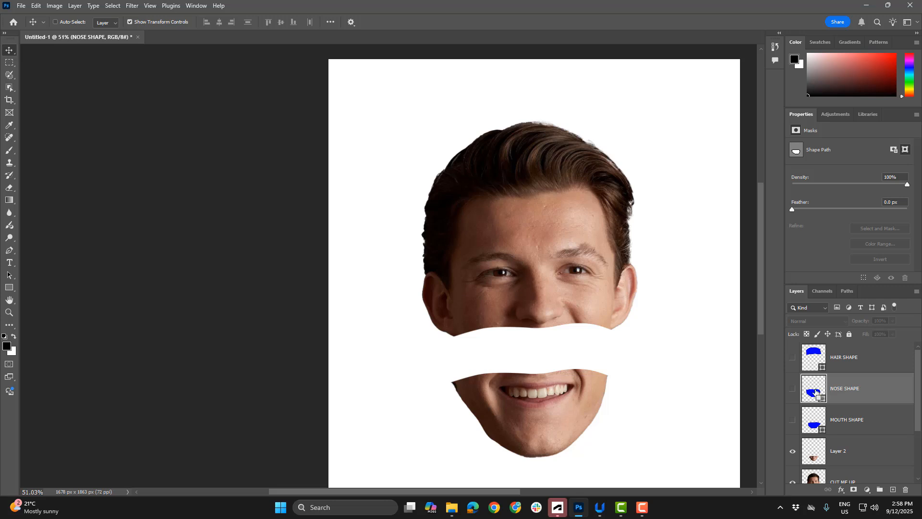
pyautogui.keyDown('ctrl'); pyautogui.click(816, 391); pyautogui.keyUp('ctrl')
pyautogui.keyDown('ctrl'); pyautogui.click(555, 327); pyautogui.keyUp('ctrl')
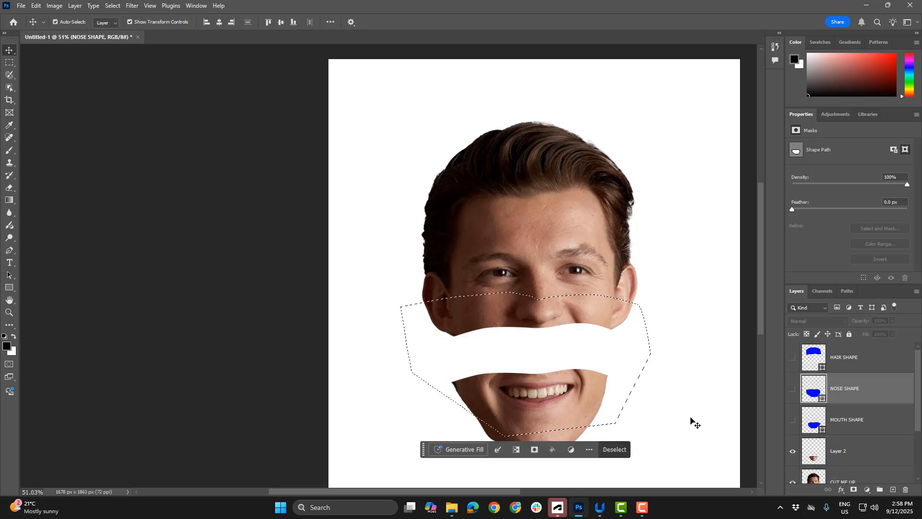
pyautogui.scroll(-1, 855, 418)
pyautogui.click(852, 452)
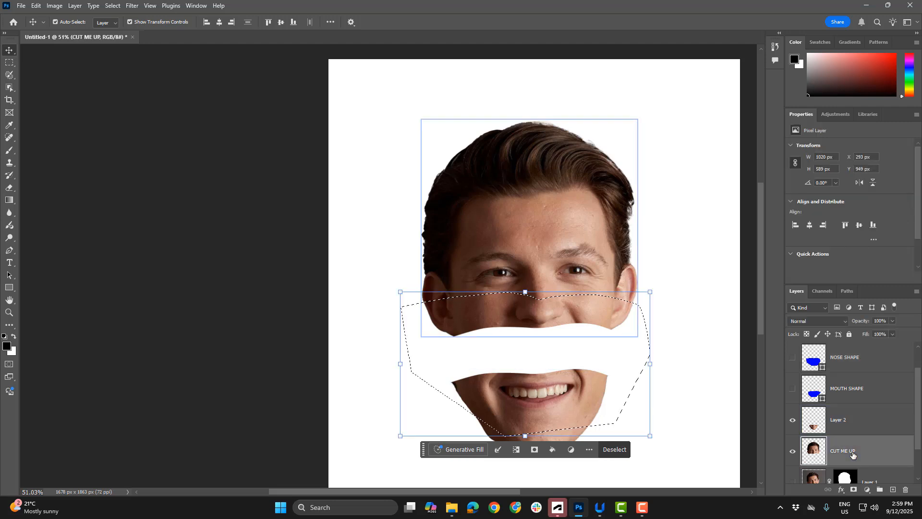
pyautogui.hotkey('ctrl', 'x')
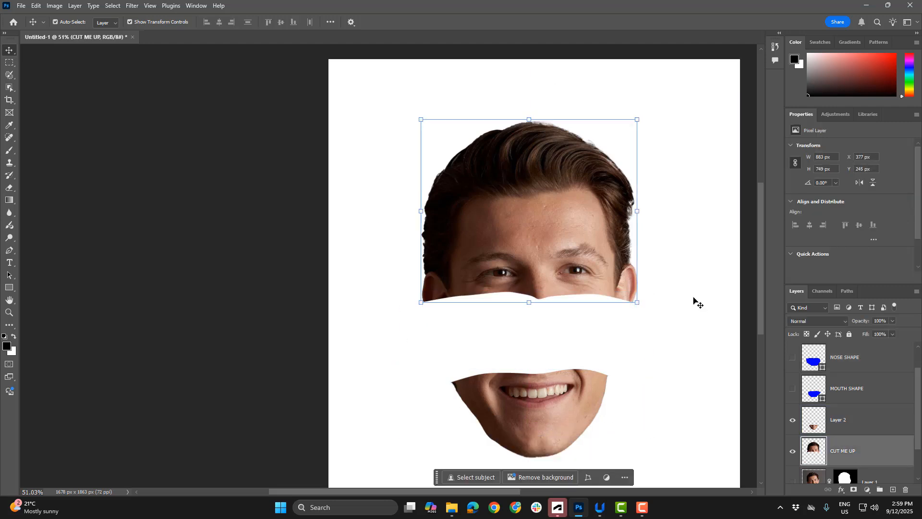
pyautogui.hotkey('ctrl', 'v')
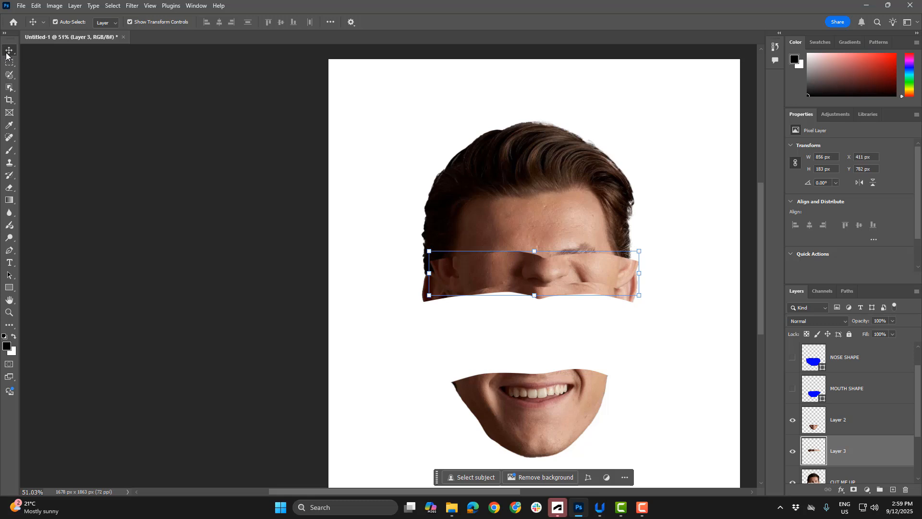
pyautogui.moveTo(576, 282); pyautogui.dragTo(568, 341)
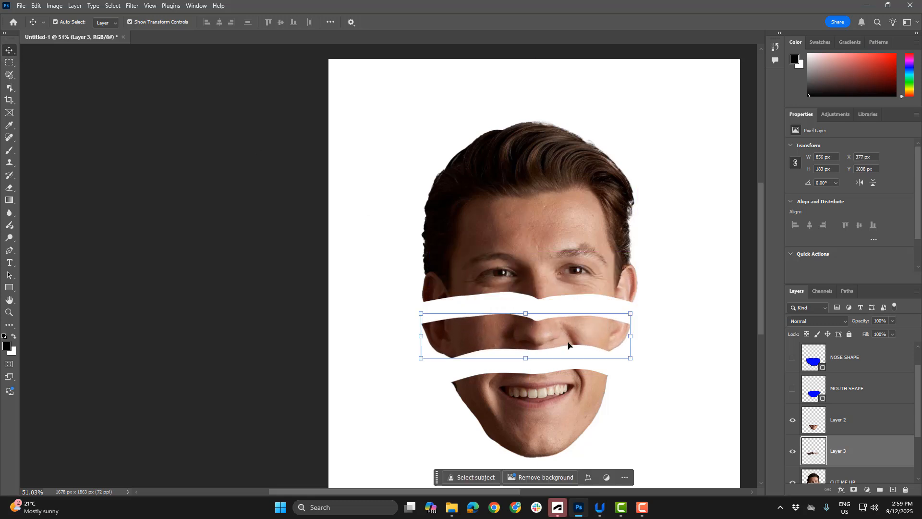
# Cut the HAIR SHAPE area out of CUT ME UP onto its own layer and place it above the eyes at about X 384, Y 136 px
pyautogui.scroll(1, 819, 364)
pyautogui.keyDown('ctrl'); pyautogui.click(819, 358); pyautogui.keyUp('ctrl')
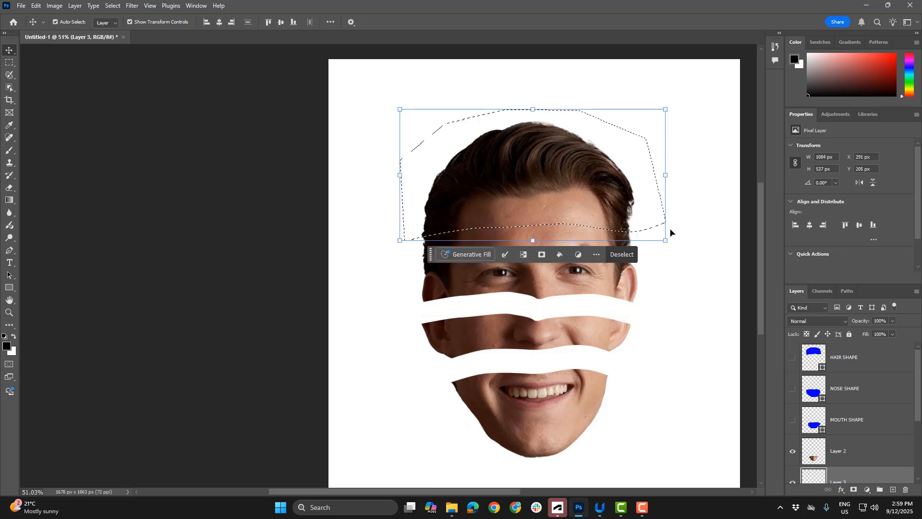
pyautogui.scroll(-3, 828, 407)
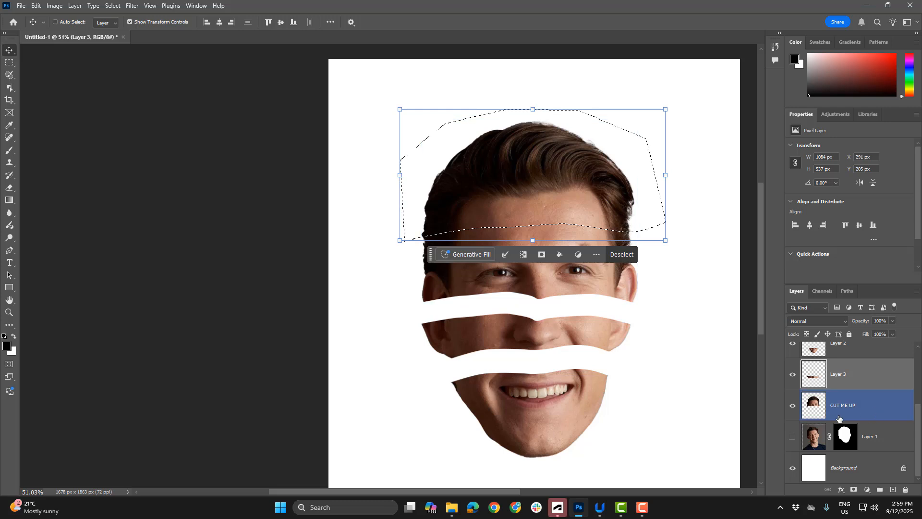
pyautogui.click(847, 409)
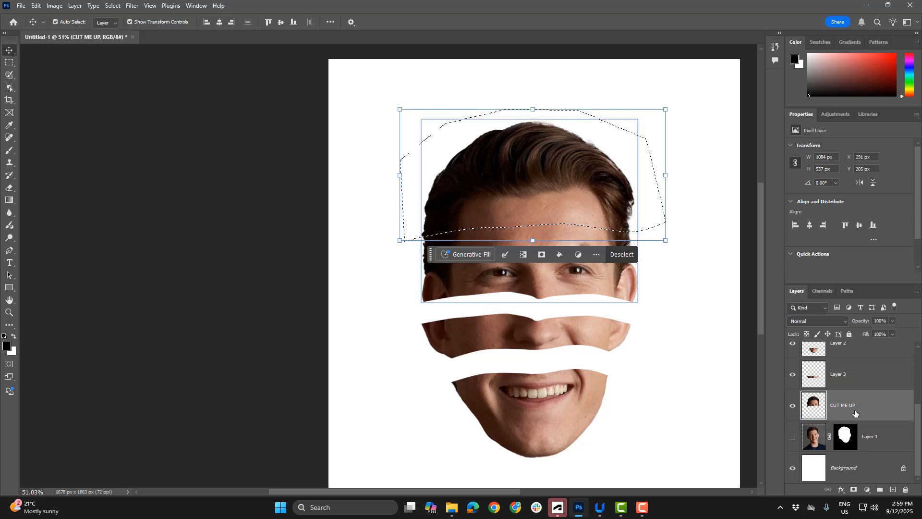
pyautogui.press('Delete')
pyautogui.hotkey('ctrl', 'd')
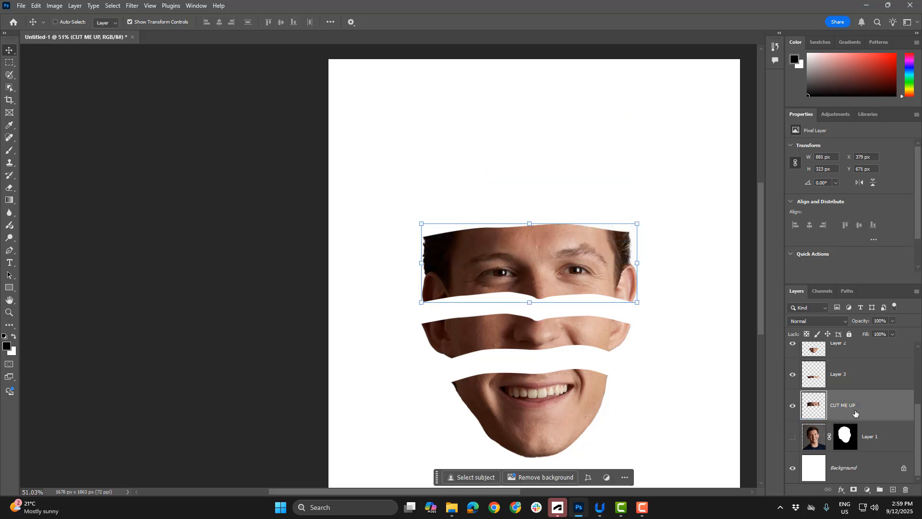
pyautogui.hotkey('ctrl', 'v')
pyautogui.moveTo(541, 268); pyautogui.dragTo(535, 159)
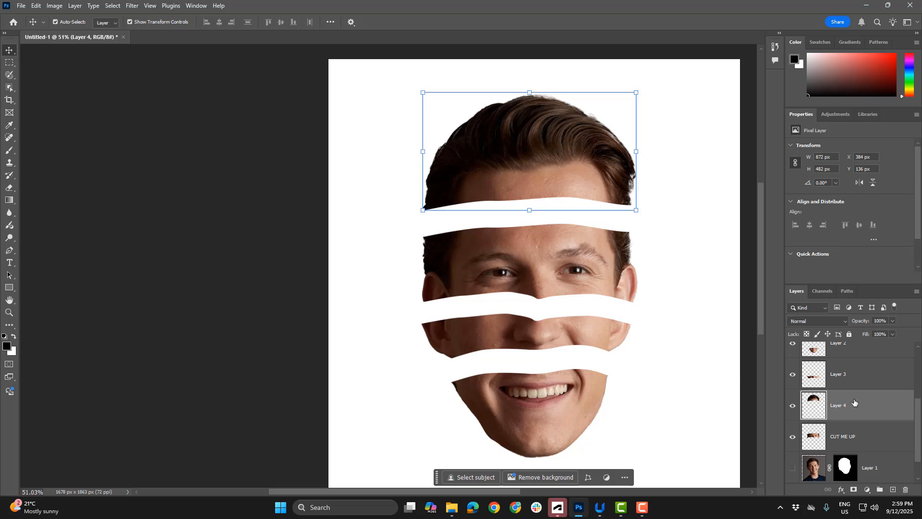
# Delete the HAIR SHAPE, NOSE SHAPE and MOUTH SHAPE layers and enlarge the layer list
pyautogui.scroll(4, 845, 384)
pyautogui.click(845, 359)
pyautogui.keyDown('ctrl'); pyautogui.click(846, 390); pyautogui.keyUp('ctrl')
pyautogui.keyDown('ctrl'); pyautogui.click(850, 426); pyautogui.keyUp('ctrl')
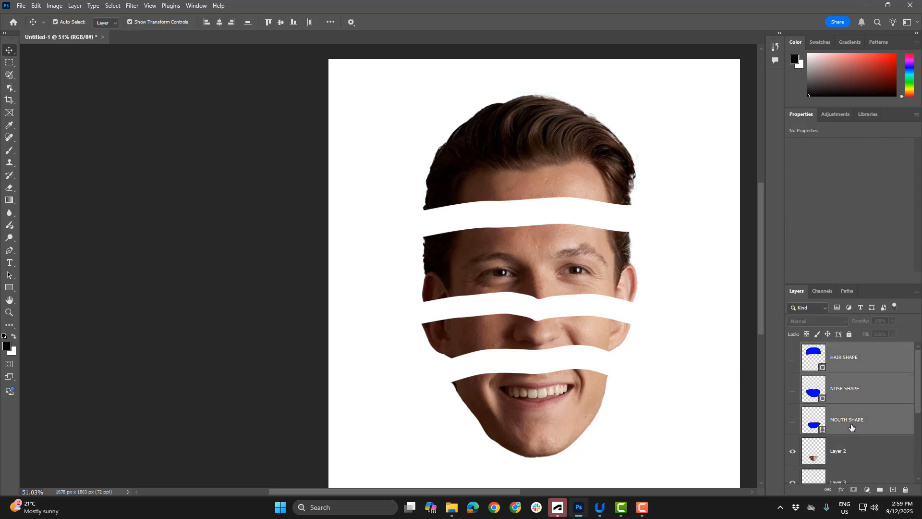
pyautogui.press('Delete')
pyautogui.moveTo(873, 286); pyautogui.dragTo(882, 161)
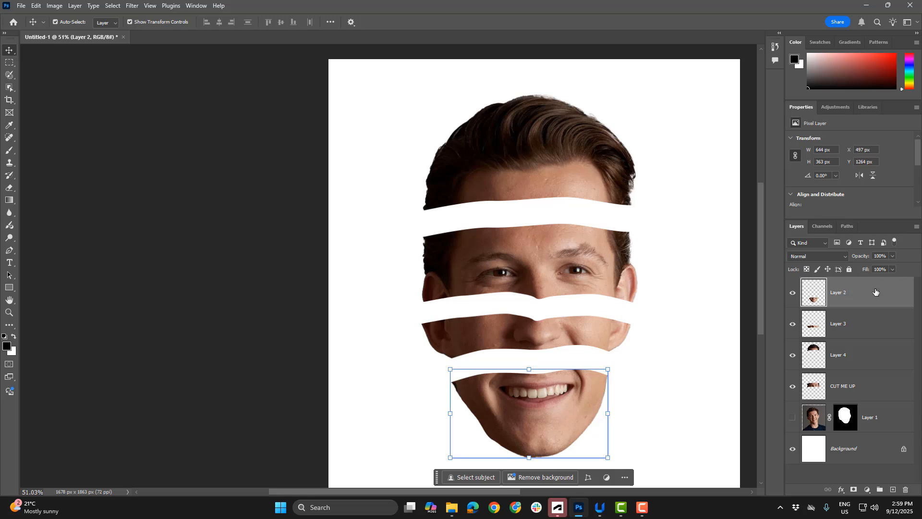
# Rename the mouth, nose and hair piece layers as MOUTH, NOSE and HAIR
pyautogui.click(846, 390)
pyautogui.doubleClick(839, 293)
pyautogui.write('MOUTH')
pyautogui.press('Return')
pyautogui.doubleClick(838, 324)
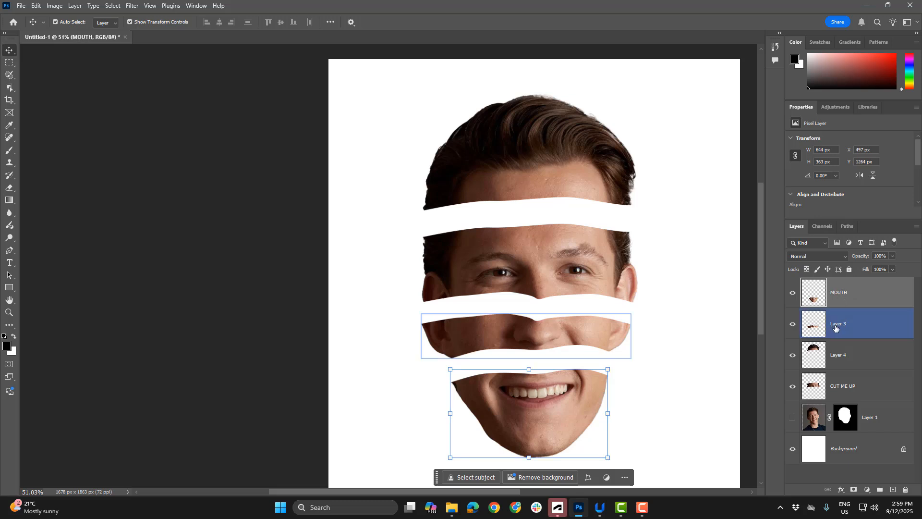
pyautogui.write('NOSE')
pyautogui.doubleClick(837, 354)
pyautogui.press('Return')
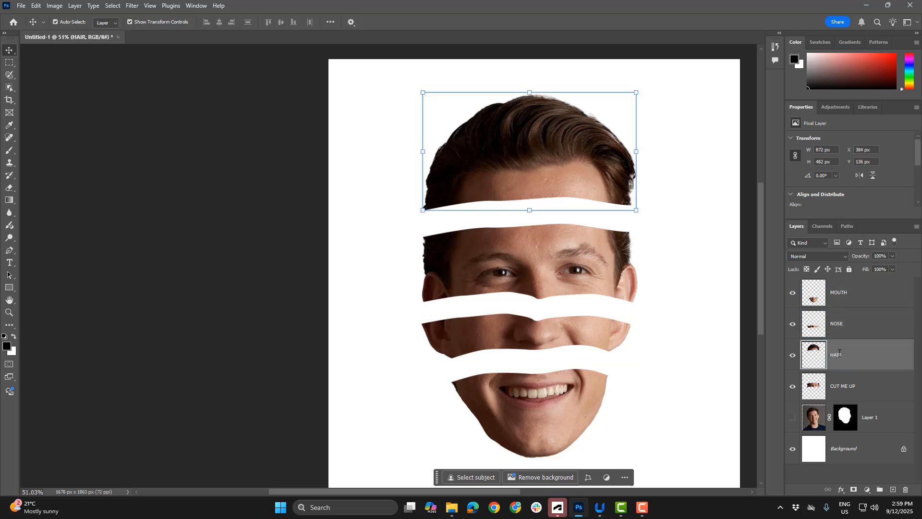
# Rename the CUT ME UP layer as EYES and move it directly below the MOUTH layer
pyautogui.doubleClick(840, 389)
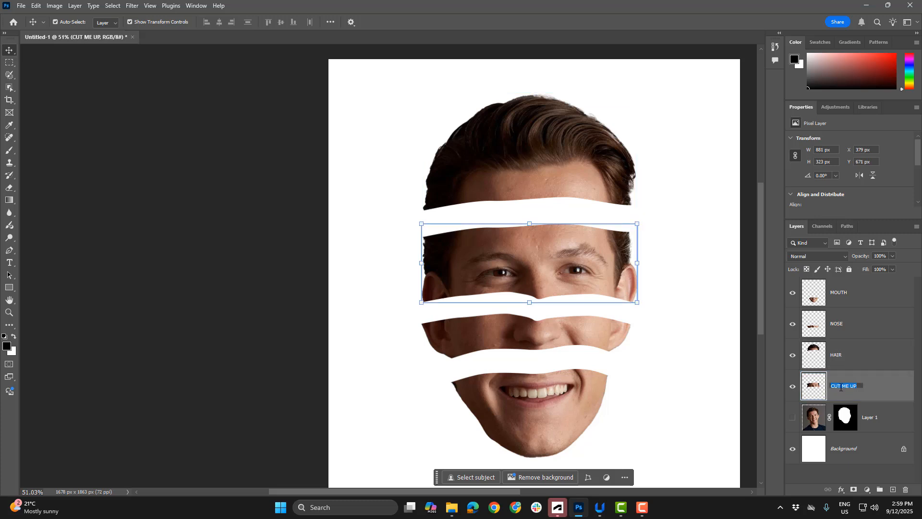
pyautogui.write('EYES')
pyautogui.press('Return')
pyautogui.moveTo(840, 390); pyautogui.dragTo(849, 307)
pyautogui.click(846, 291)
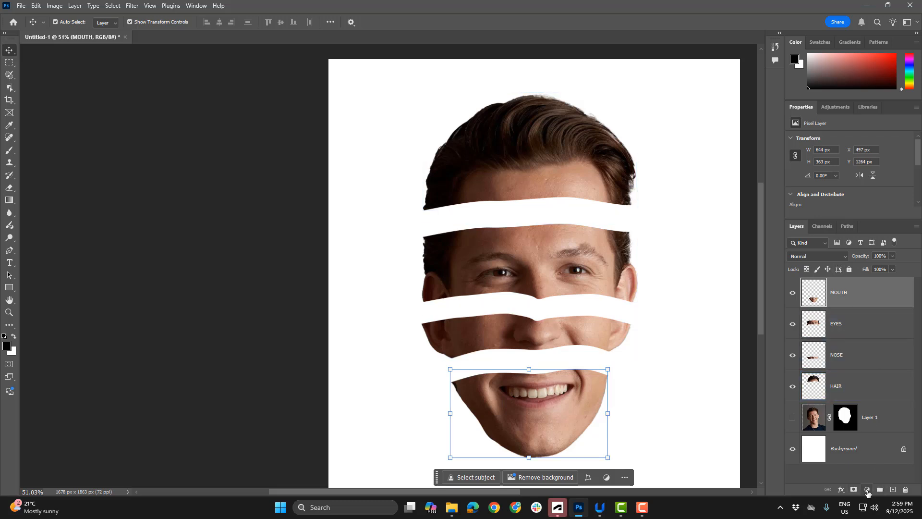
# Add a linear gradient fill layer with a purple preset gradient at 90 degrees directly above the Background layer
pyautogui.click(860, 451)
pyautogui.click(866, 490)
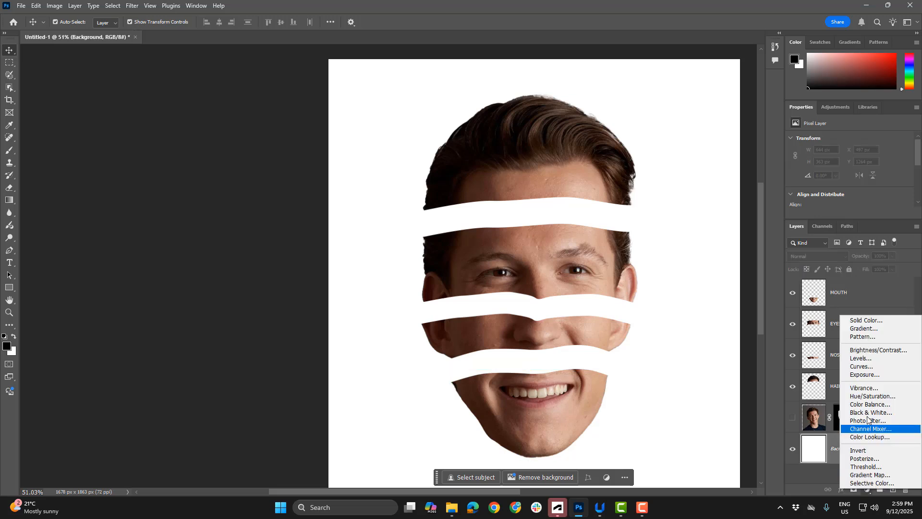
pyautogui.click(868, 329)
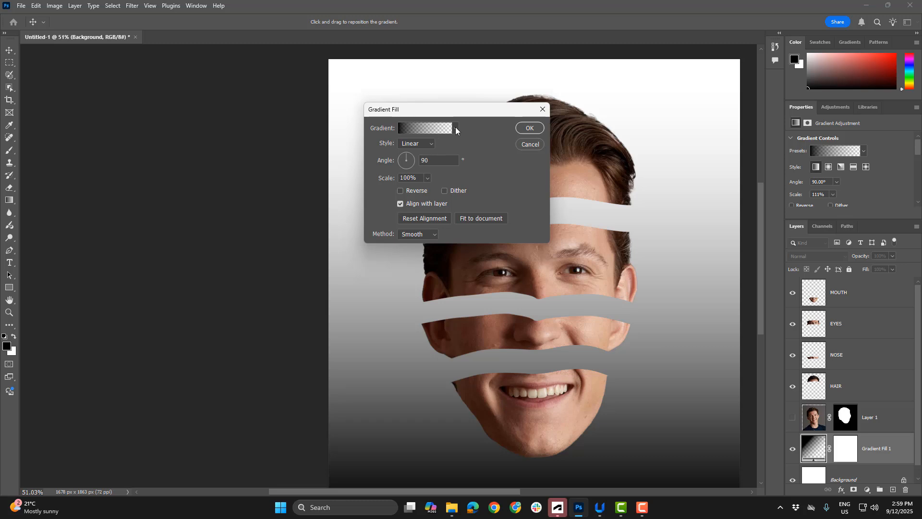
pyautogui.click(455, 128)
pyautogui.click(374, 176)
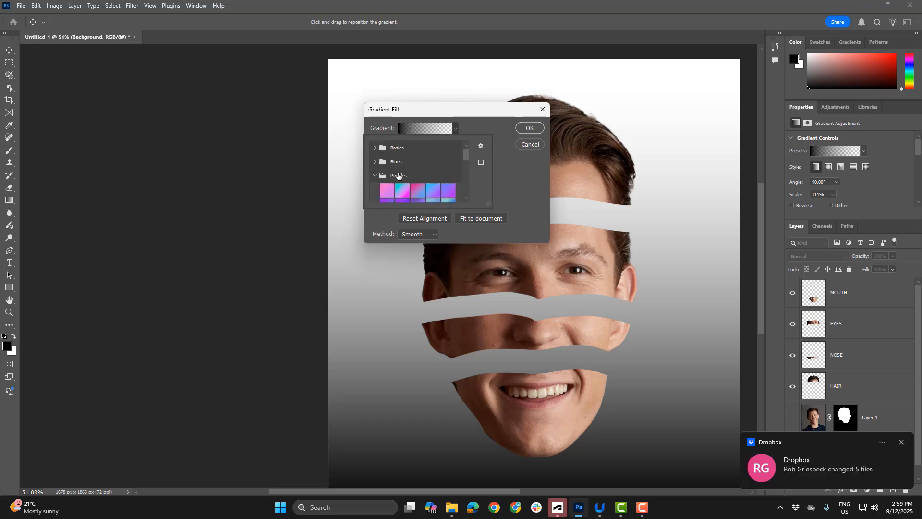
pyautogui.scroll(-1, 399, 185)
pyautogui.click(418, 190)
pyautogui.click(528, 127)
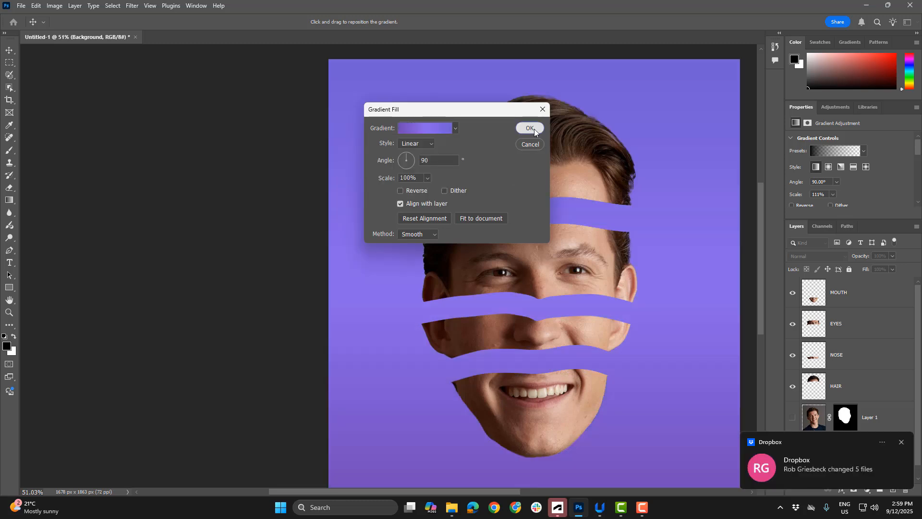
pyautogui.click(528, 127)
# Add a Black & White adjustment layer above the MOUTH layer and enlarge its properties area to show all colour sliders
pyautogui.click(850, 292)
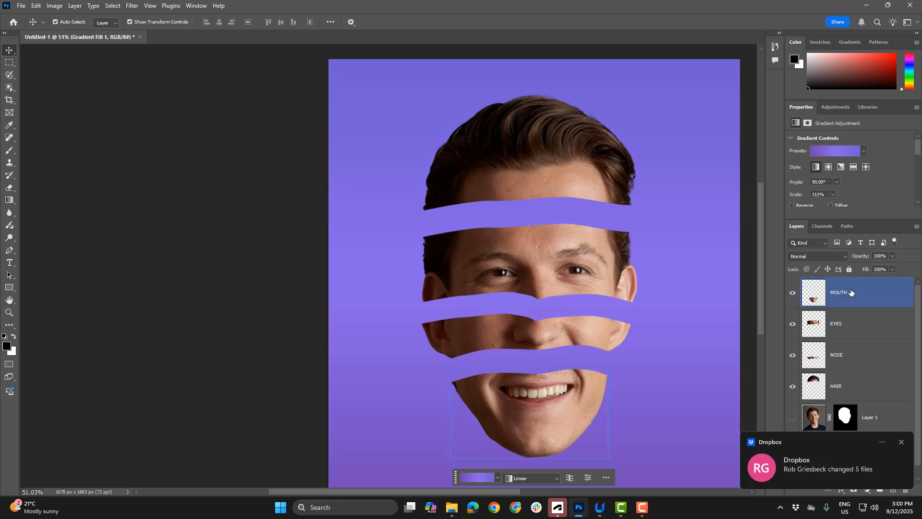
pyautogui.click(901, 441)
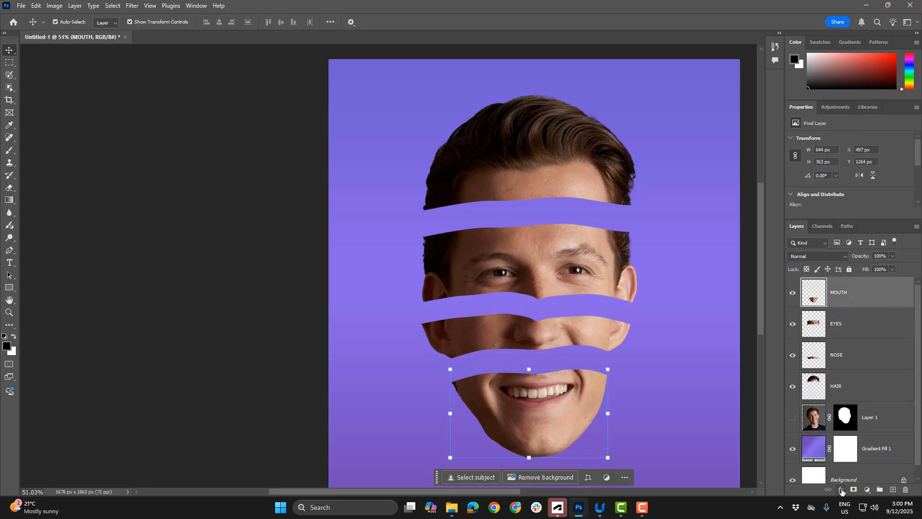
pyautogui.click(866, 490)
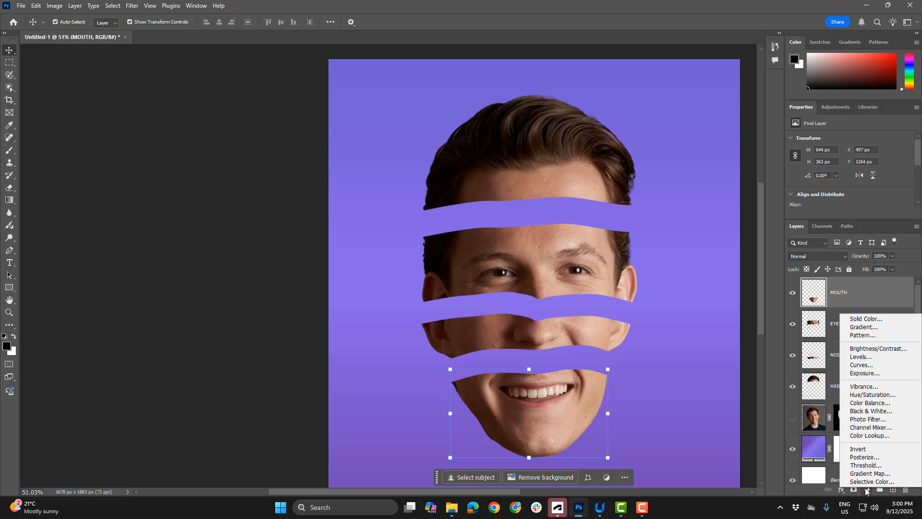
pyautogui.click(876, 412)
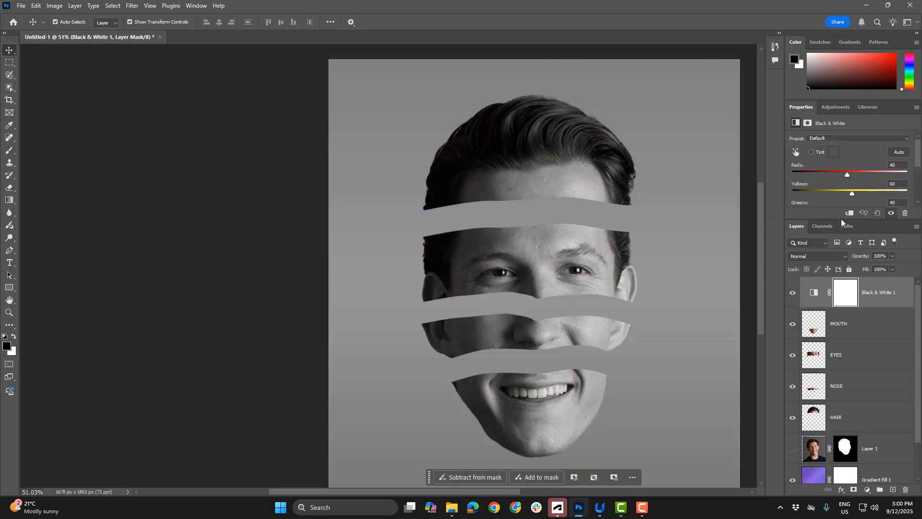
pyautogui.moveTo(840, 219); pyautogui.dragTo(841, 313)
# Try Yellows at 79 and the Green Filter preset on the Black & White adjustment, and return it to the Default preset
pyautogui.moveTo(852, 192)
pyautogui.mouseDown()
pyautogui.moveTo(878, 193)
pyautogui.moveTo(841, 191)
pyautogui.moveTo(855, 192)
pyautogui.mouseUp()
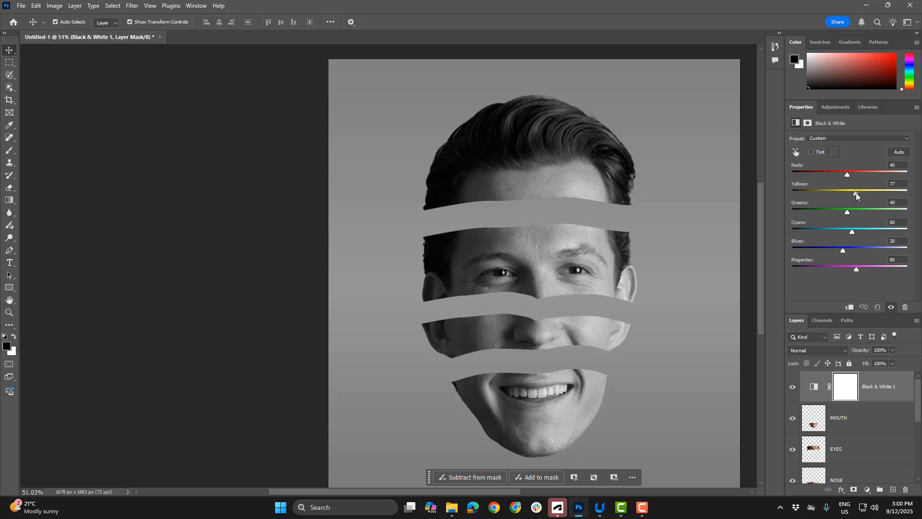
pyautogui.click(872, 137)
pyautogui.click(830, 178)
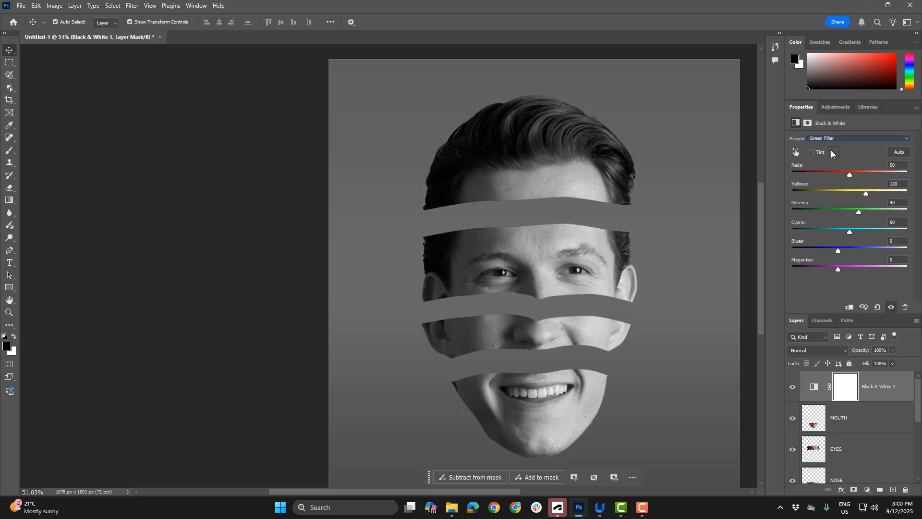
pyautogui.click(830, 138)
pyautogui.click(831, 148)
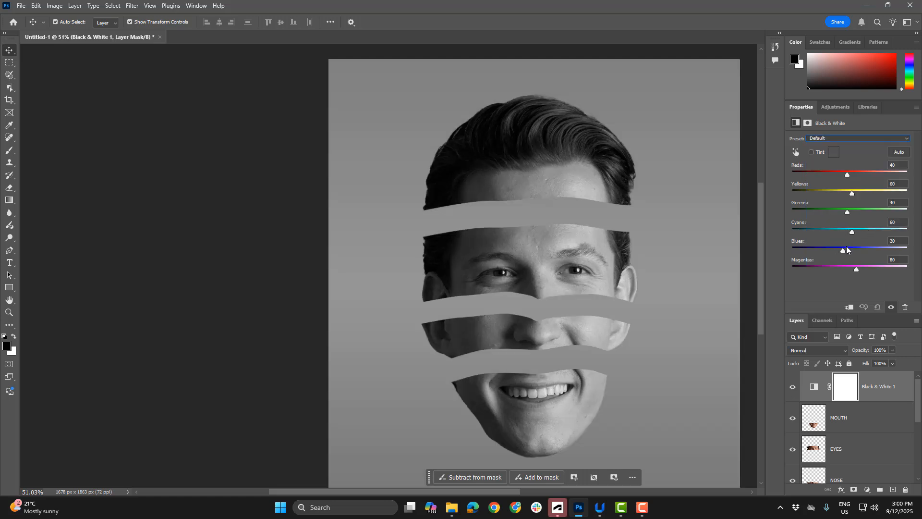
# Set the Black & White adjustment's Blues to -4 and enlarge the layer list again
pyautogui.moveTo(841, 250); pyautogui.dragTo(837, 249)
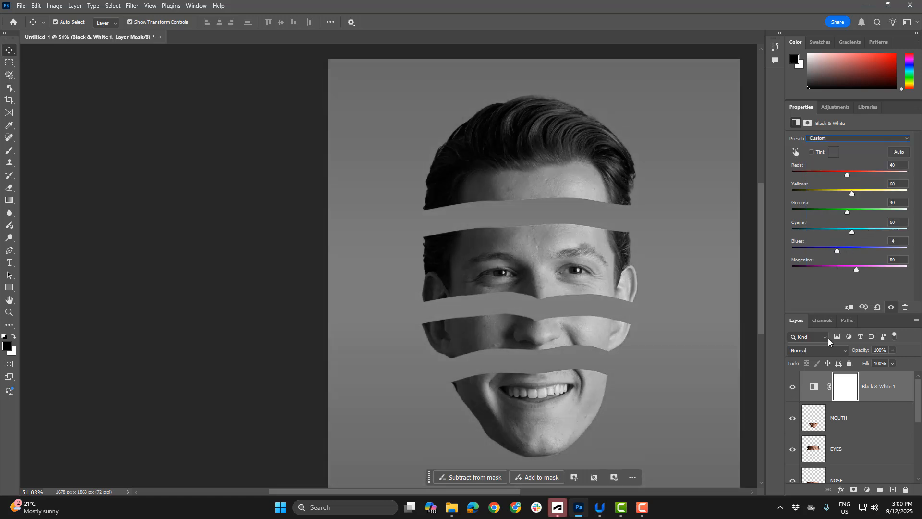
pyautogui.moveTo(864, 312); pyautogui.dragTo(861, 220)
pyautogui.click(841, 385)
pyautogui.click(843, 426)
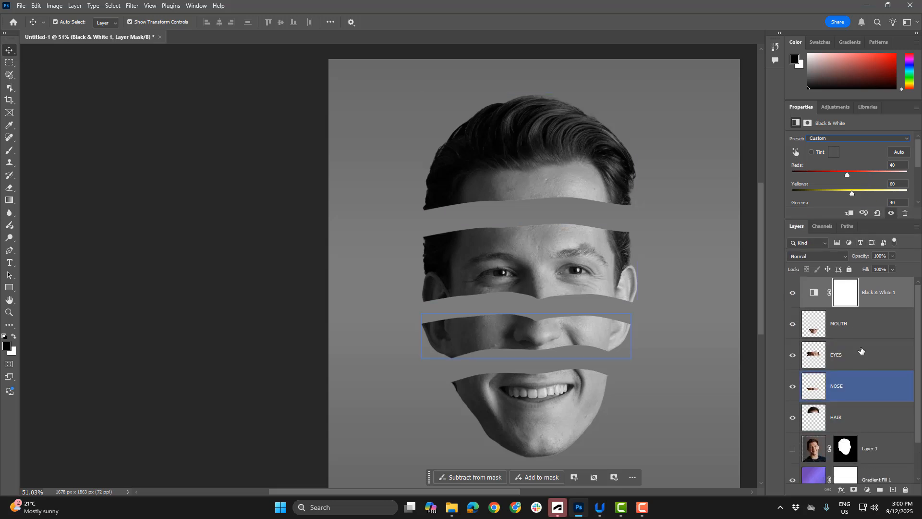
pyautogui.click(813, 480)
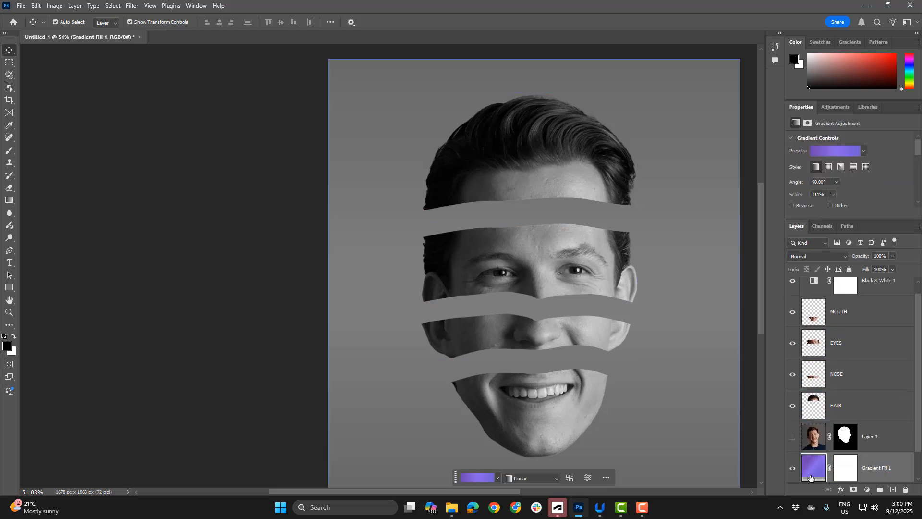
pyautogui.moveTo(818, 469); pyautogui.dragTo(890, 289)
pyautogui.click(890, 293)
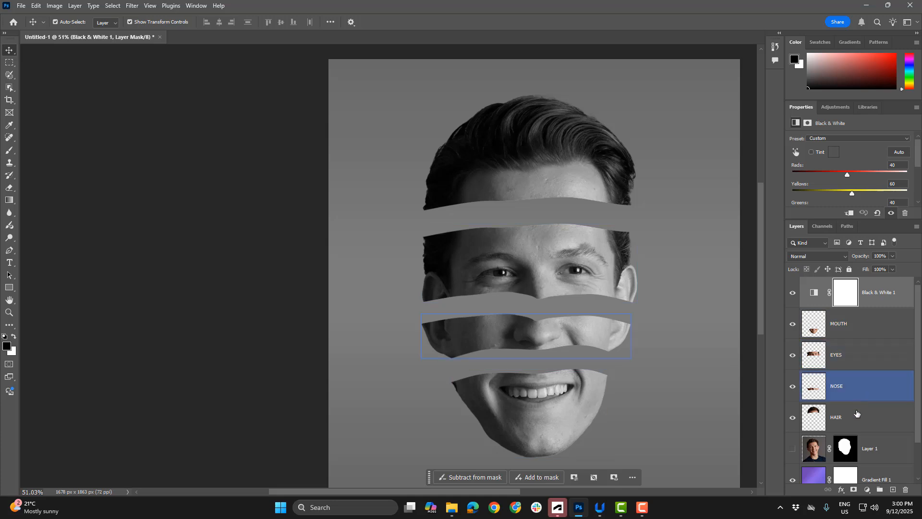
pyautogui.click(854, 473)
pyautogui.click(869, 364)
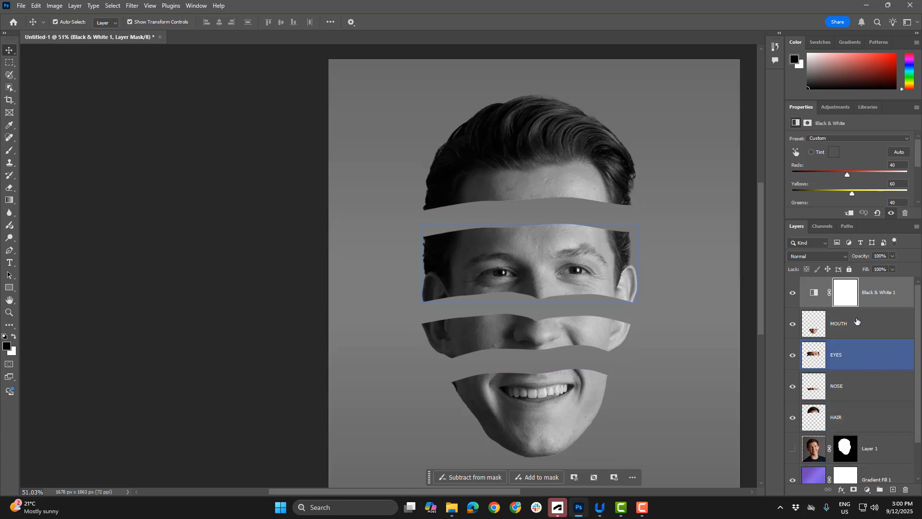
# Clip the Black & White adjustment to the MOUTH layer and toggle the mouth's visibility to check the effect
pyautogui.click(871, 295)
pyautogui.rightClick(872, 295)
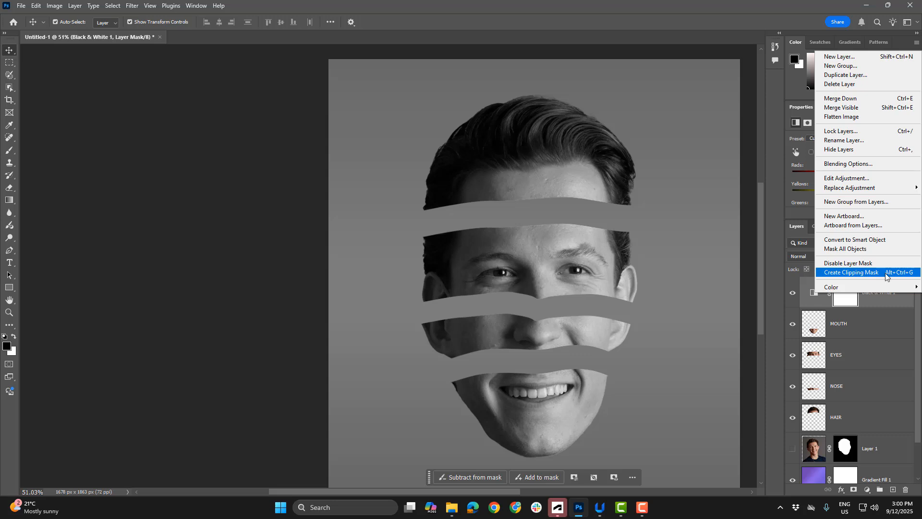
pyautogui.click(869, 278)
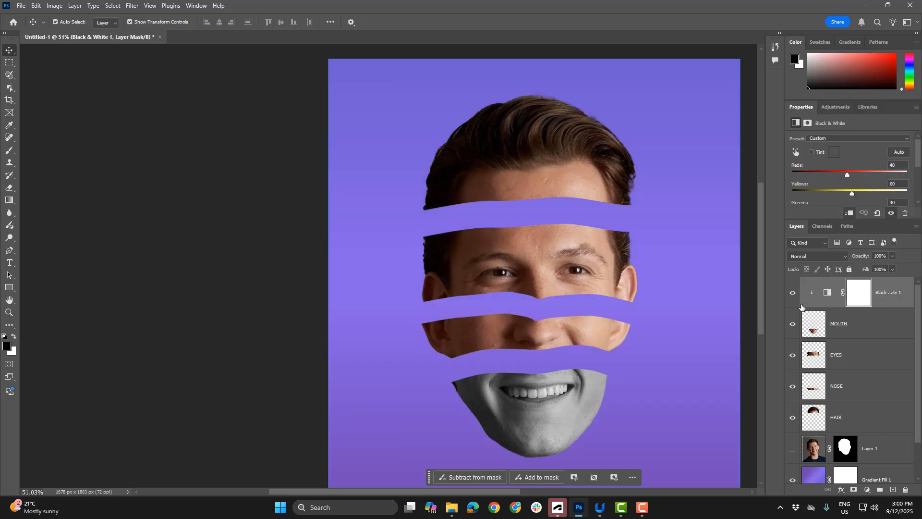
pyautogui.click(816, 319)
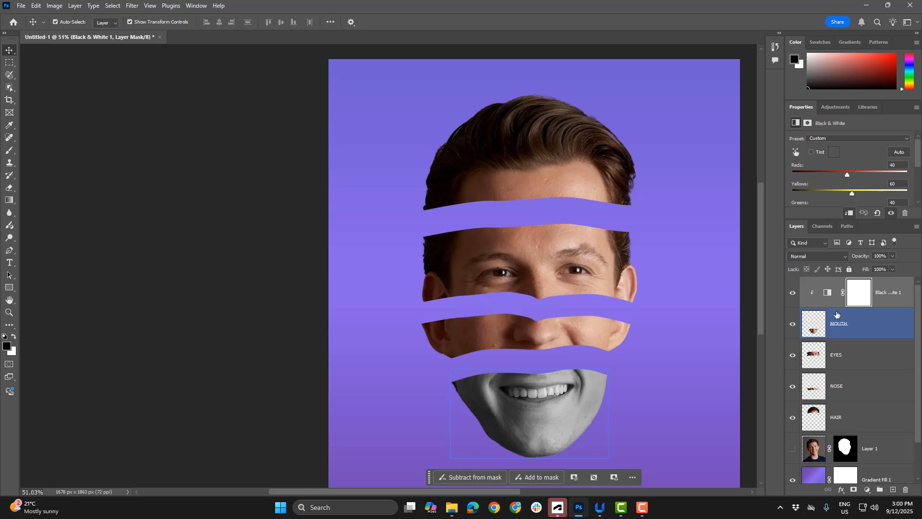
pyautogui.click(846, 330)
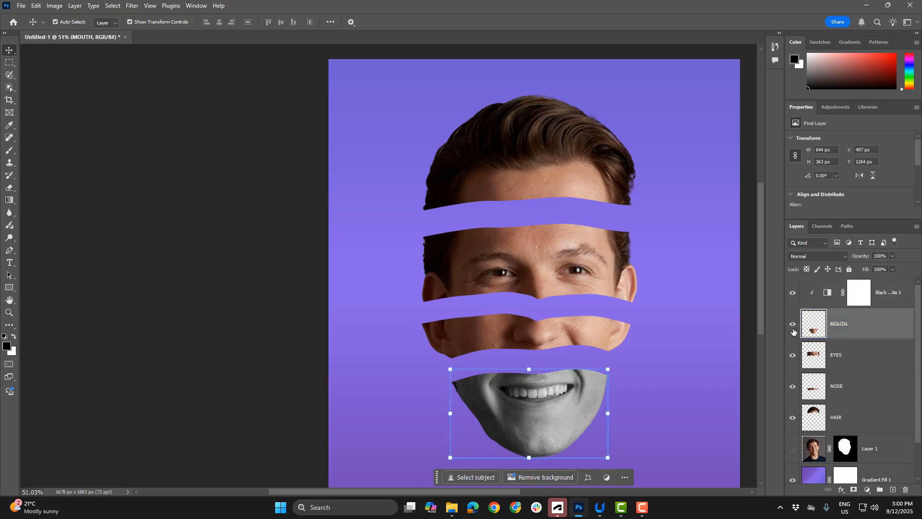
pyautogui.click(793, 322)
pyautogui.click(793, 322)
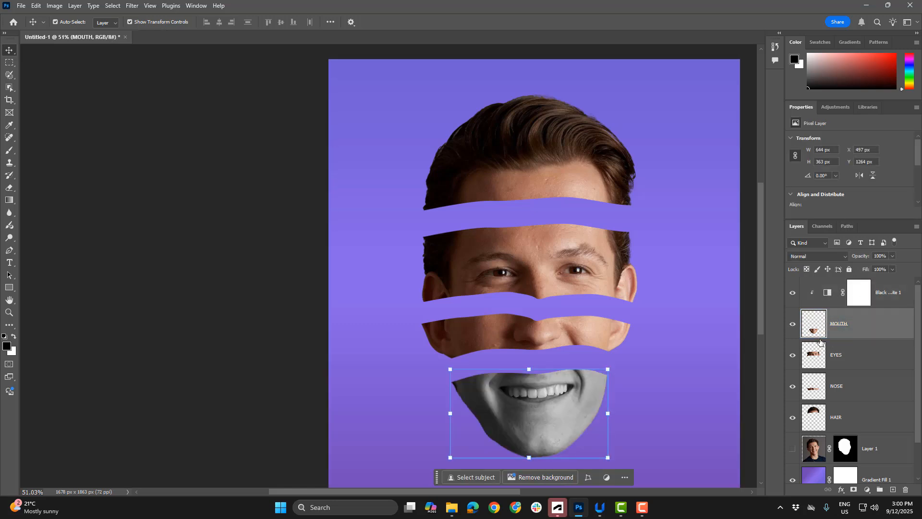
# Group the MOUTH, EYES, NOSE and HAIR layers and name the group Face
pyautogui.click(841, 355)
pyautogui.click(836, 390)
pyautogui.click(841, 417)
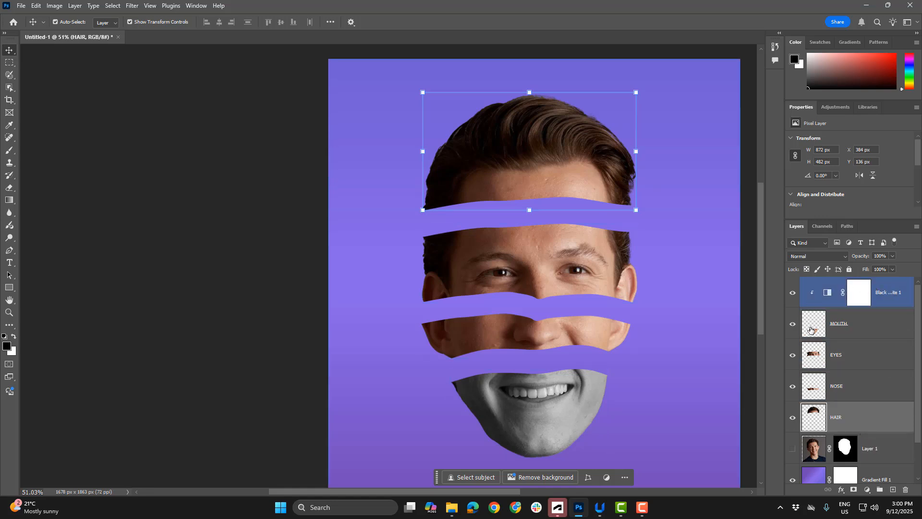
pyautogui.click(845, 328)
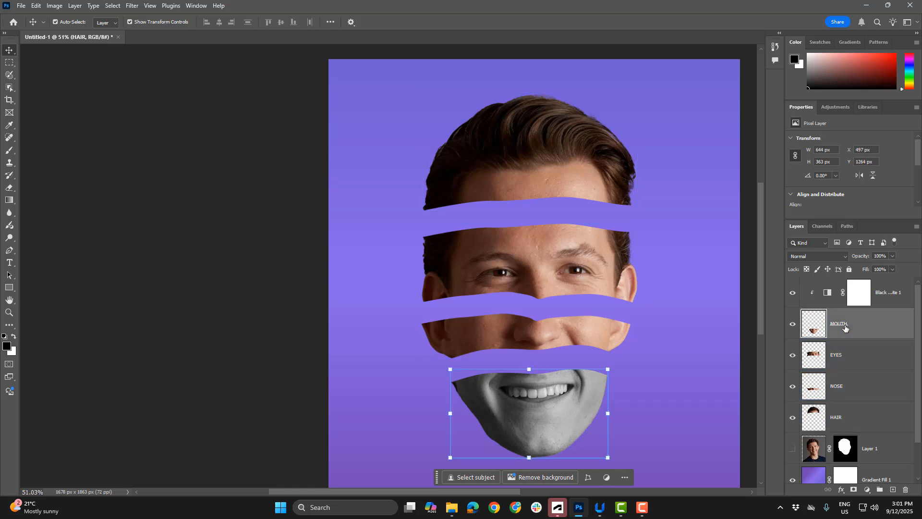
pyautogui.keyDown('ctrl'); pyautogui.click(845, 357); pyautogui.keyUp('ctrl')
pyautogui.keyDown('ctrl'); pyautogui.click(845, 389); pyautogui.keyUp('ctrl')
pyautogui.keyDown('ctrl'); pyautogui.click(845, 421); pyautogui.keyUp('ctrl')
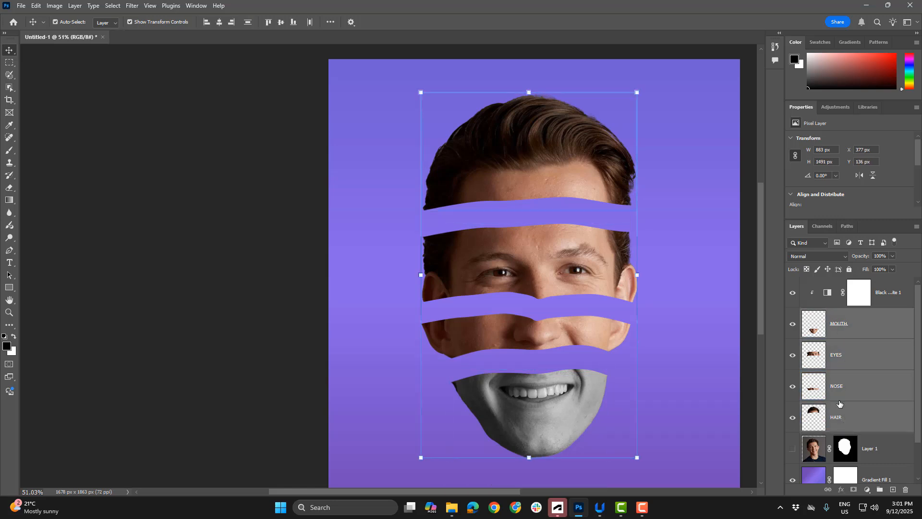
pyautogui.moveTo(838, 326); pyautogui.dragTo(880, 492)
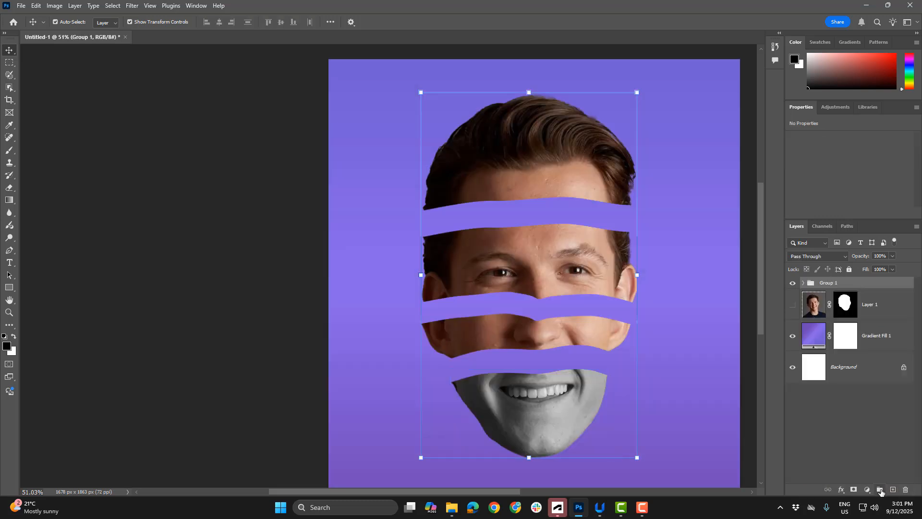
pyautogui.doubleClick(828, 284)
pyautogui.write('Face')
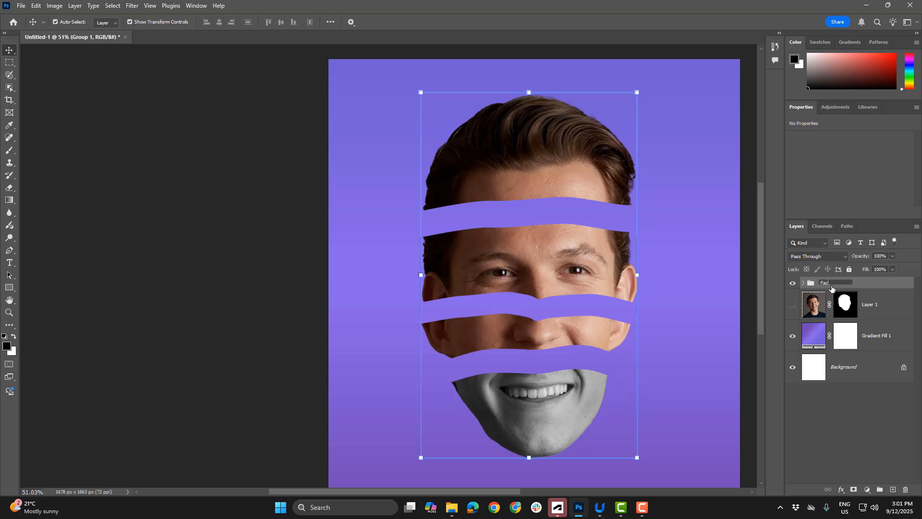
pyautogui.press('Return')
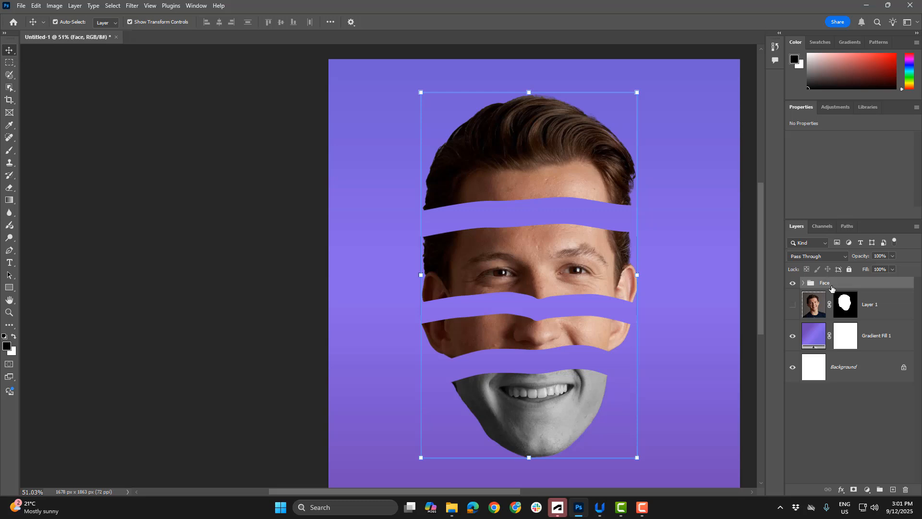
# Move the Black & White adjustment out of the Face group to directly above it, and collapse the group
pyautogui.click(803, 284)
pyautogui.click(894, 308)
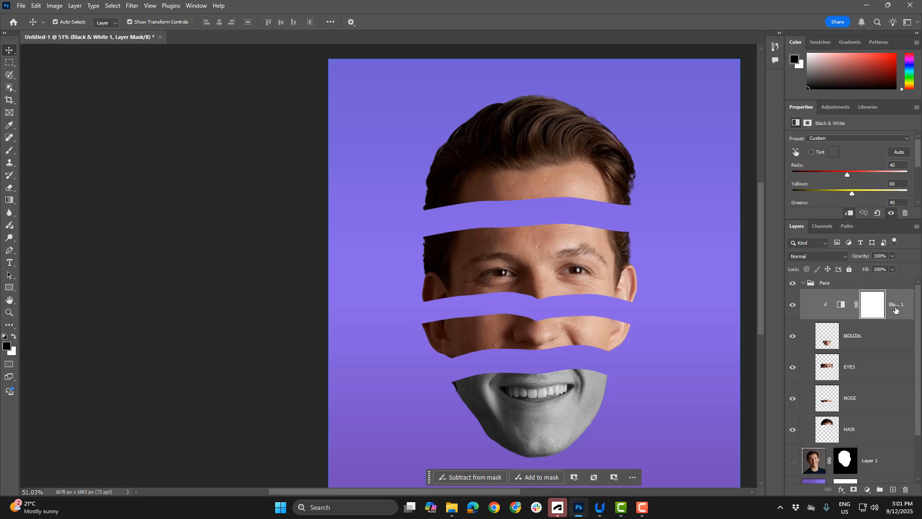
pyautogui.moveTo(896, 309); pyautogui.dragTo(890, 277)
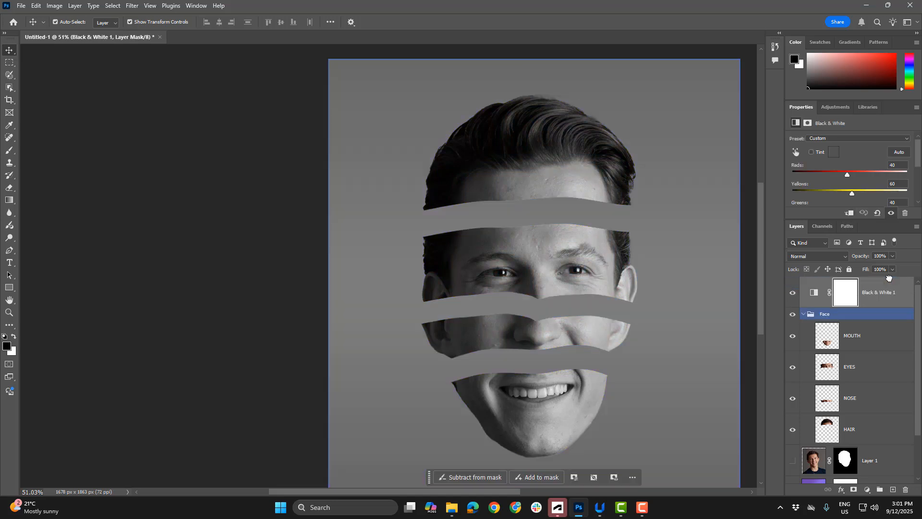
pyautogui.click(804, 314)
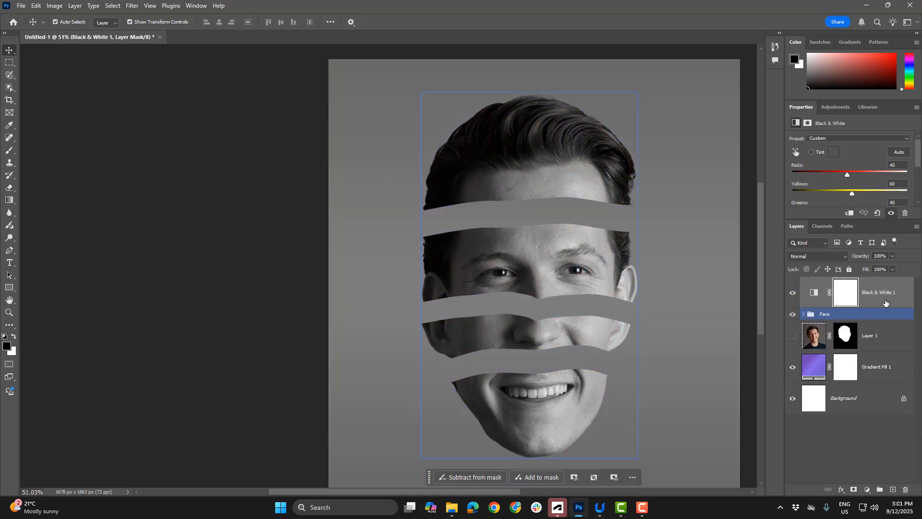
# Clip the Black & White adjustment to the whole Face group and expand the group to list its layers
pyautogui.click(843, 444)
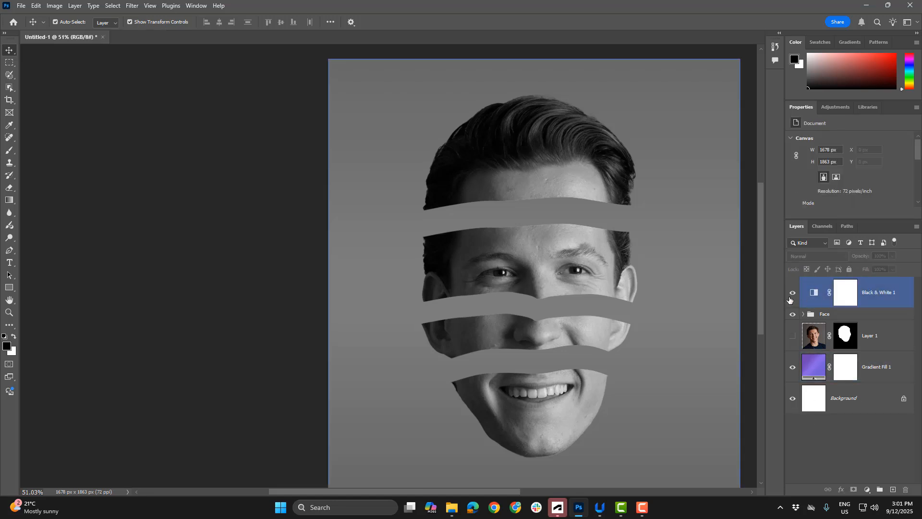
pyautogui.click(846, 295)
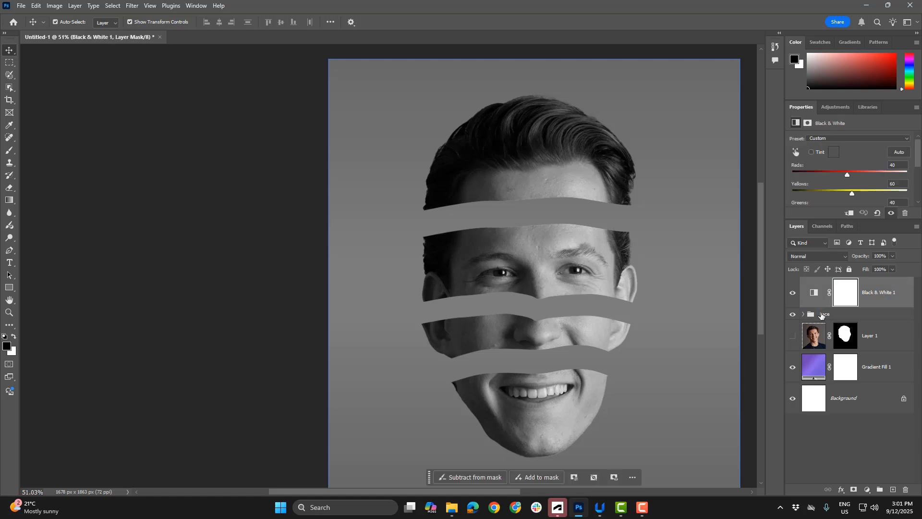
pyautogui.click(821, 315)
pyautogui.click(803, 315)
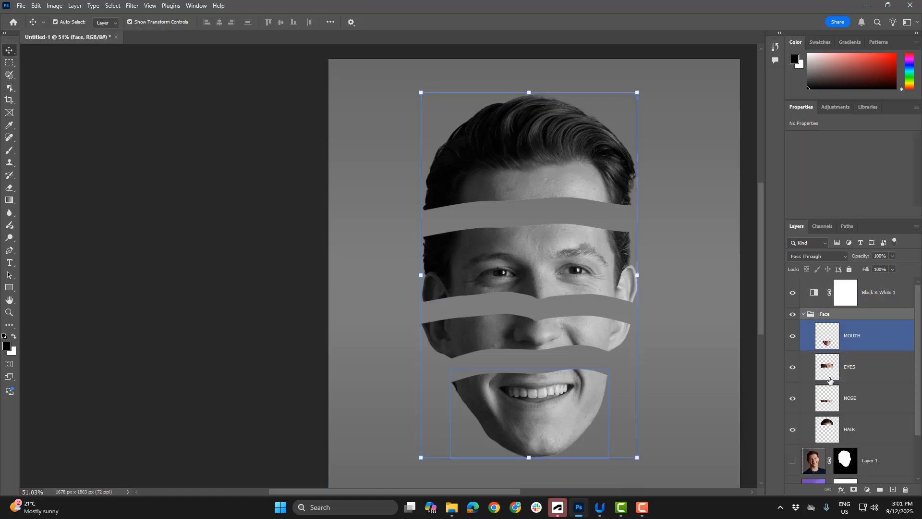
pyautogui.click(803, 314)
pyautogui.click(872, 294)
pyautogui.rightClick(872, 294)
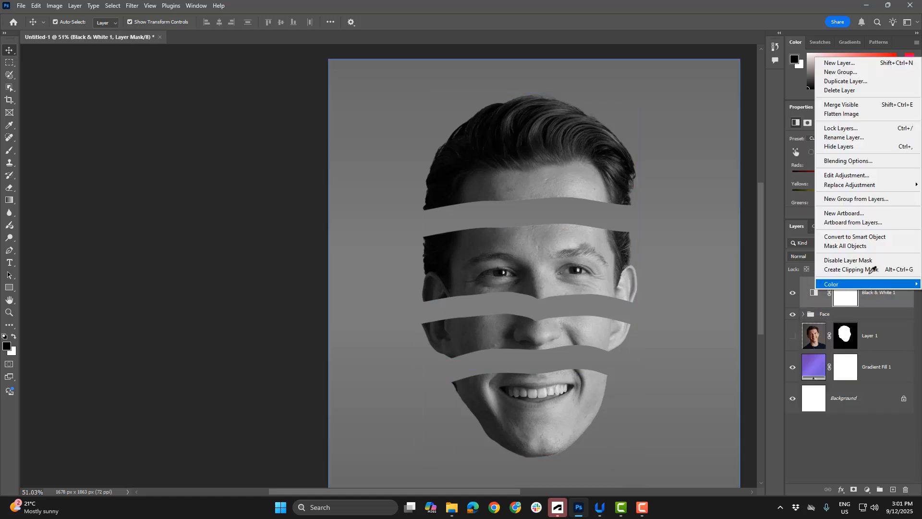
pyautogui.click(861, 269)
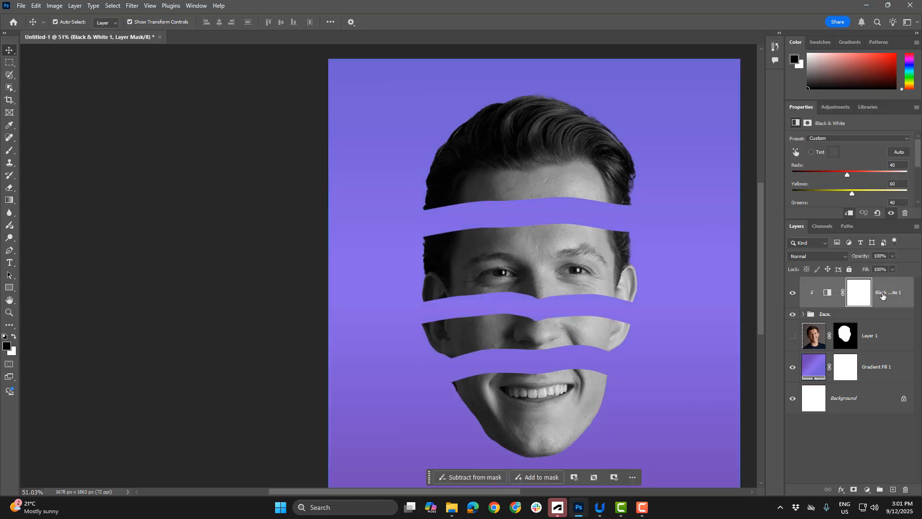
pyautogui.click(818, 315)
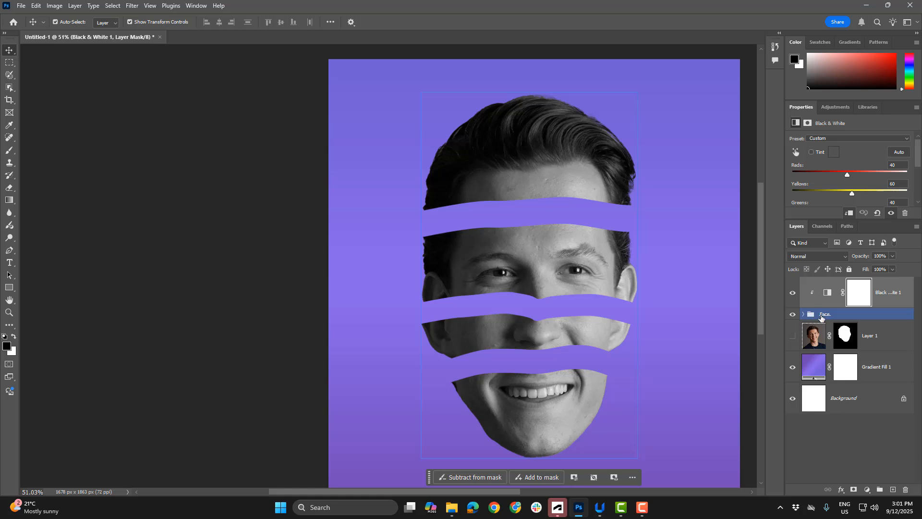
pyautogui.click(802, 314)
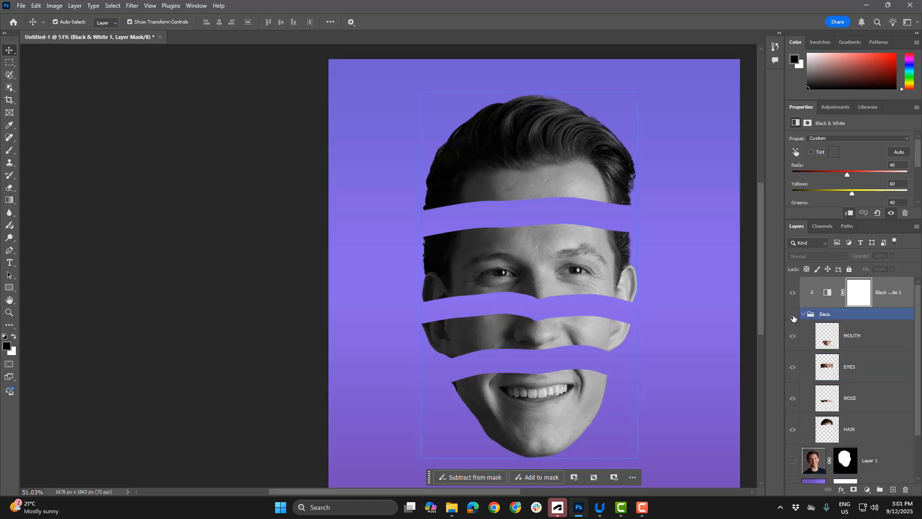
# Widen the gaps between the face slices by moving the hair, eyes and nose up and the mouth down
pyautogui.click(648, 267)
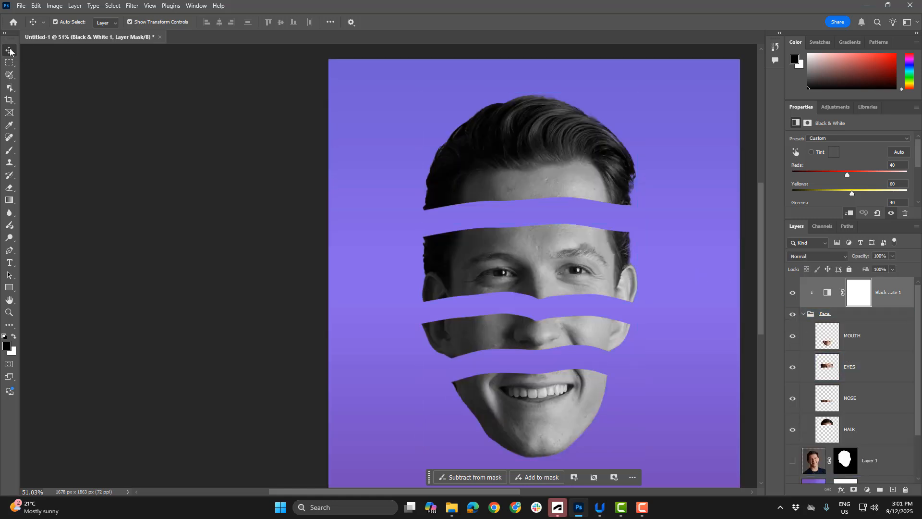
pyautogui.click(460, 184)
pyautogui.moveTo(568, 148); pyautogui.dragTo(561, 131)
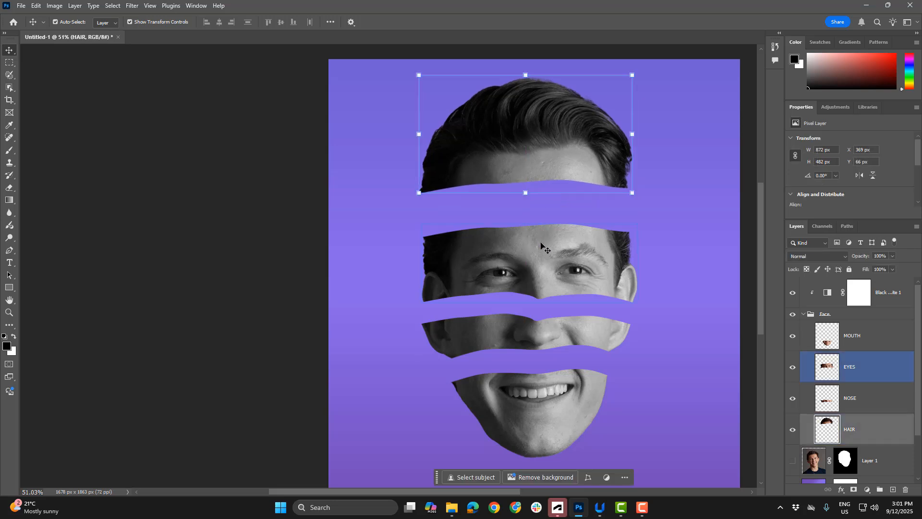
pyautogui.moveTo(539, 251); pyautogui.dragTo(543, 235)
pyautogui.moveTo(543, 337); pyautogui.dragTo(543, 333)
pyautogui.moveTo(539, 412); pyautogui.dragTo(560, 421)
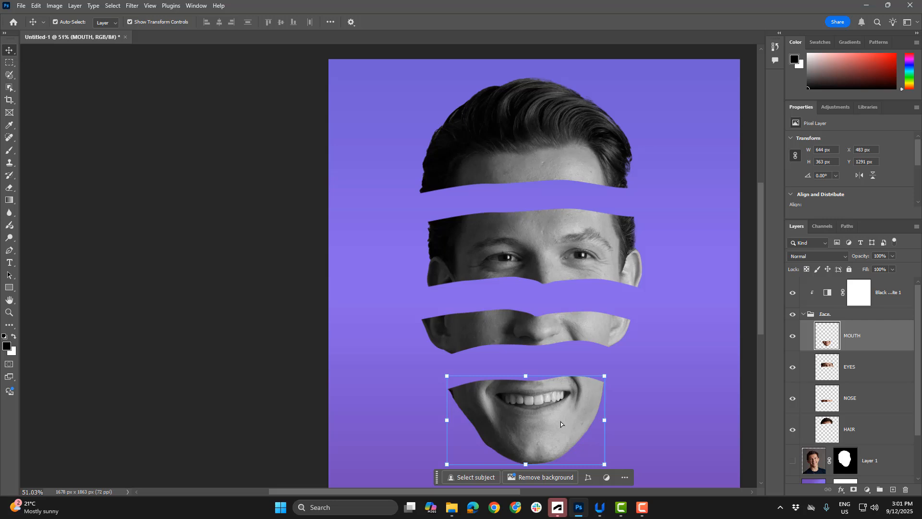
pyautogui.click(643, 364)
pyautogui.click(561, 397)
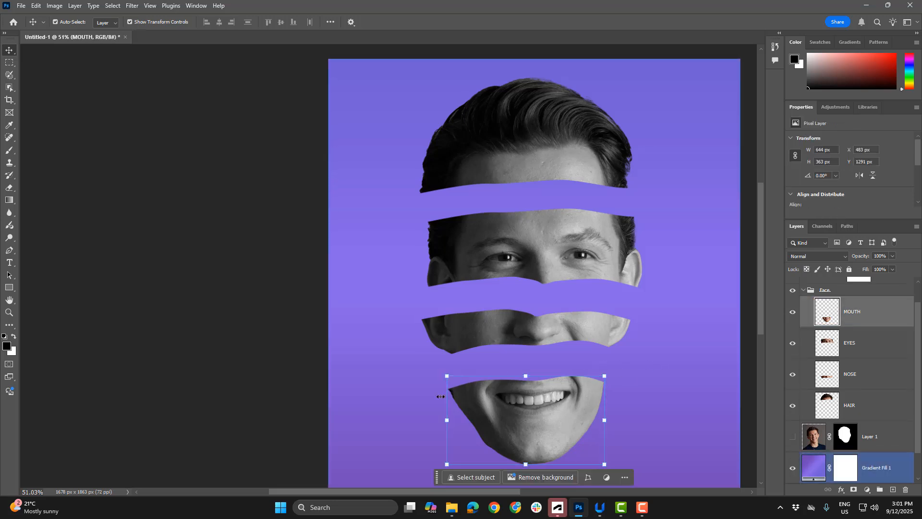
# Select the Black & White adjustment layer at the top of the stack and activate the Pen tool in Shape mode
pyautogui.scroll(1, 872, 315)
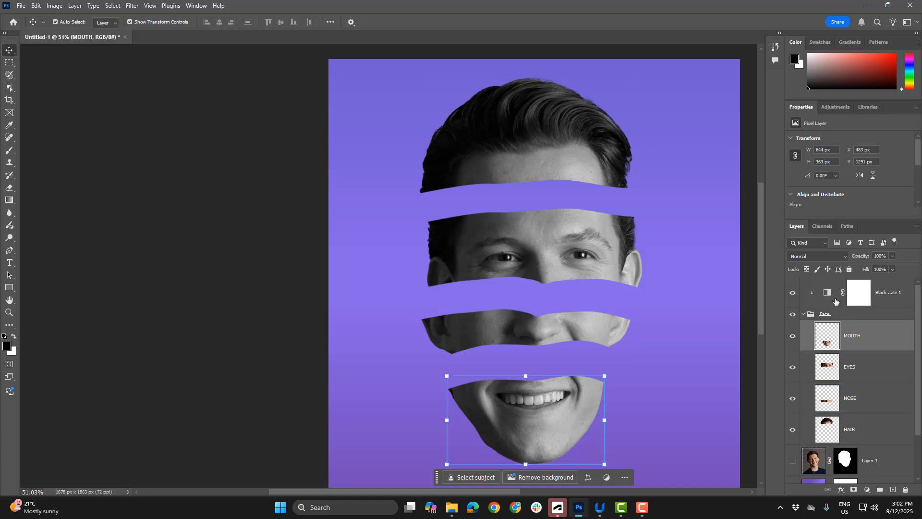
pyautogui.click(829, 314)
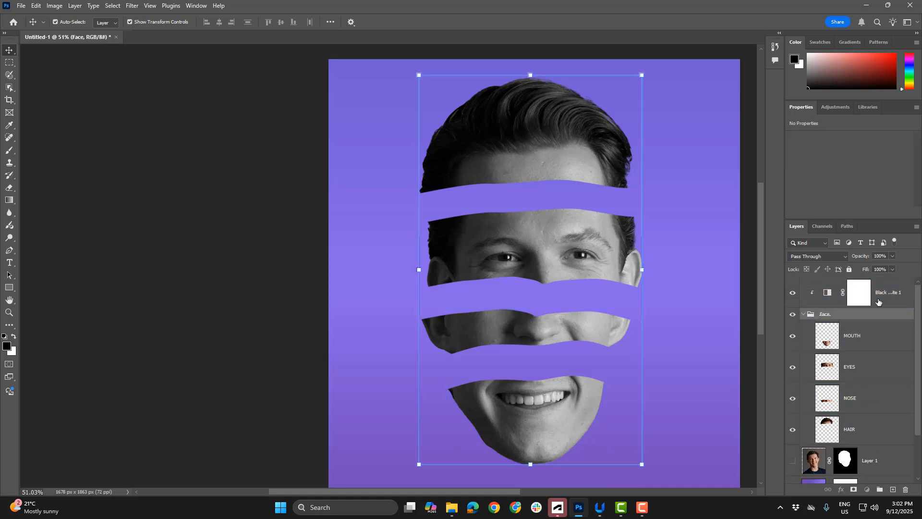
pyautogui.click(894, 290)
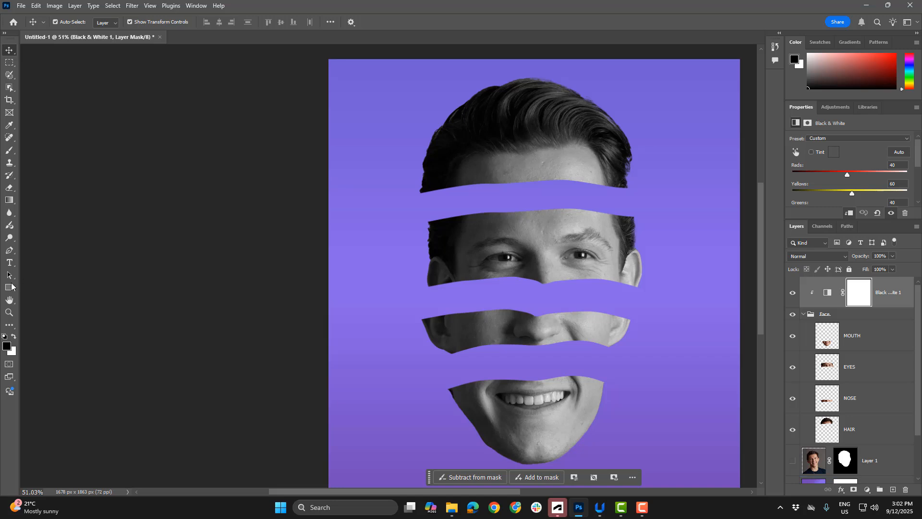
pyautogui.click(8, 253)
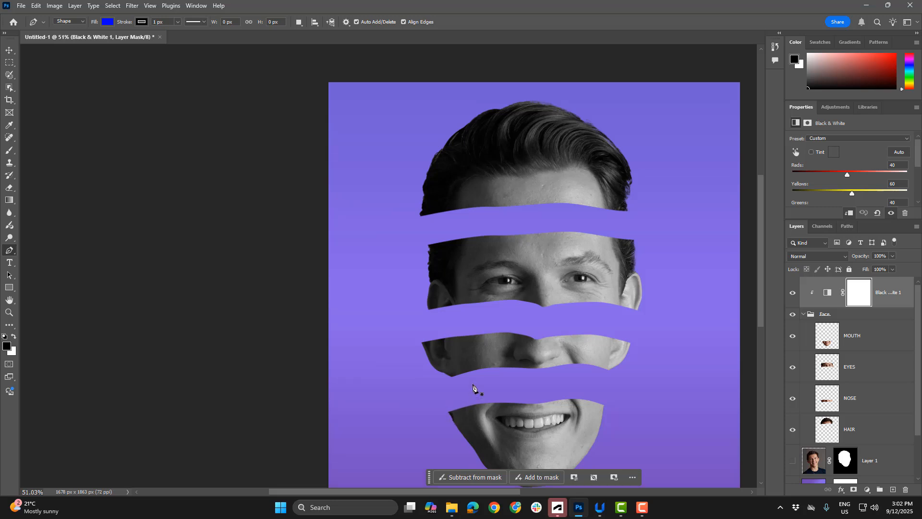
pyautogui.hotkey('ctrl', 'f')
pyautogui.click(651, 258)
pyautogui.click(494, 507)
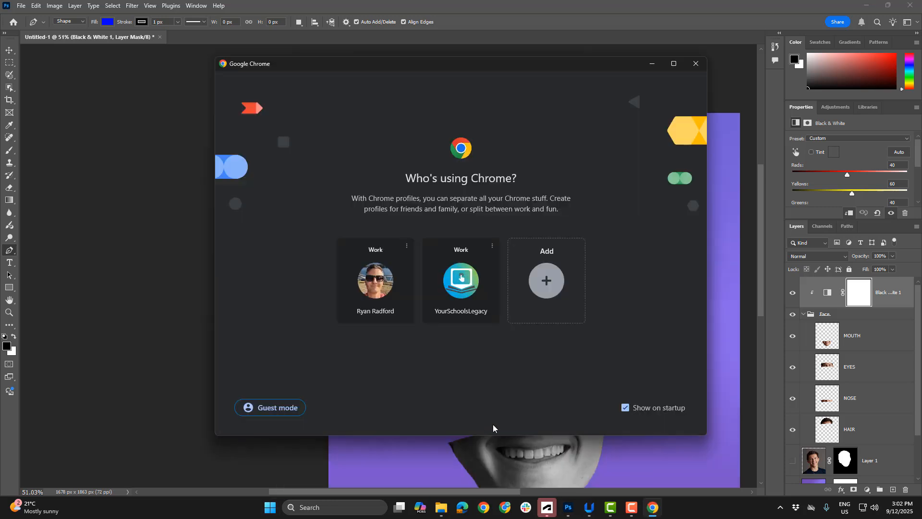
pyautogui.click(649, 449)
# Draw a closed blue Pen shape about 649 × 190 px with a curved upper outline, overlapping the cut edge of the mouth slice
pyautogui.scroll(5, 512, 418)
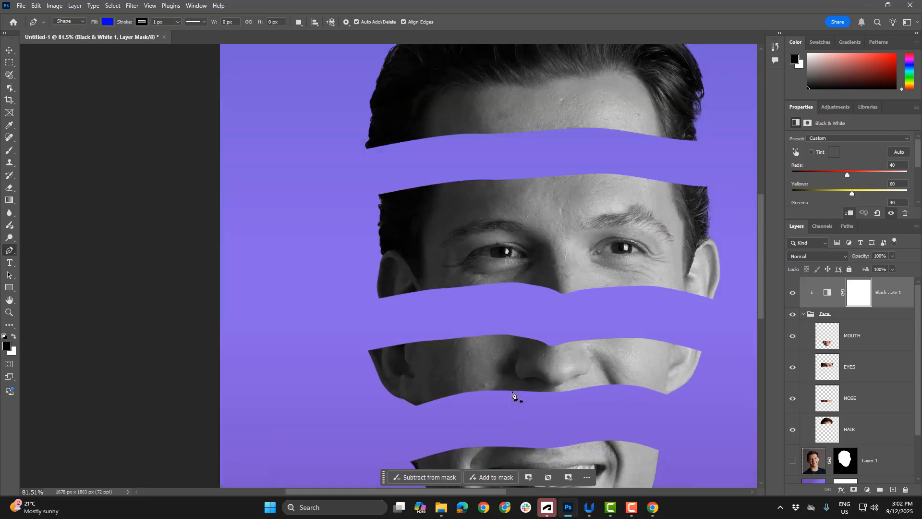
pyautogui.moveTo(516, 395); pyautogui.dragTo(487, 176)
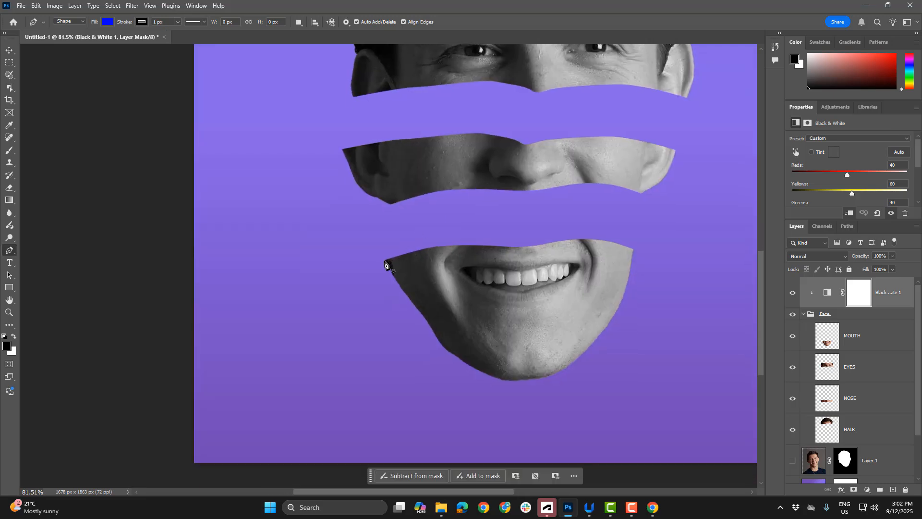
pyautogui.click(384, 260)
pyautogui.moveTo(438, 214); pyautogui.dragTo(461, 212)
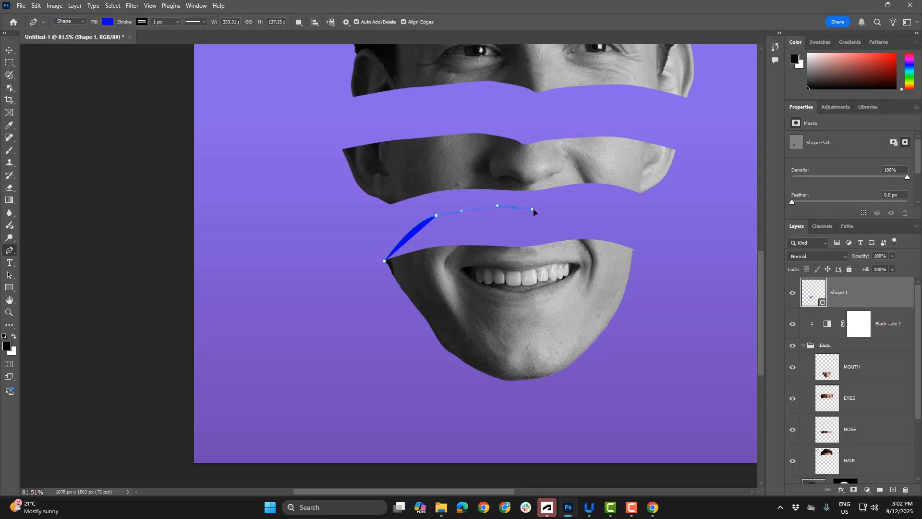
pyautogui.moveTo(532, 212); pyautogui.dragTo(533, 211)
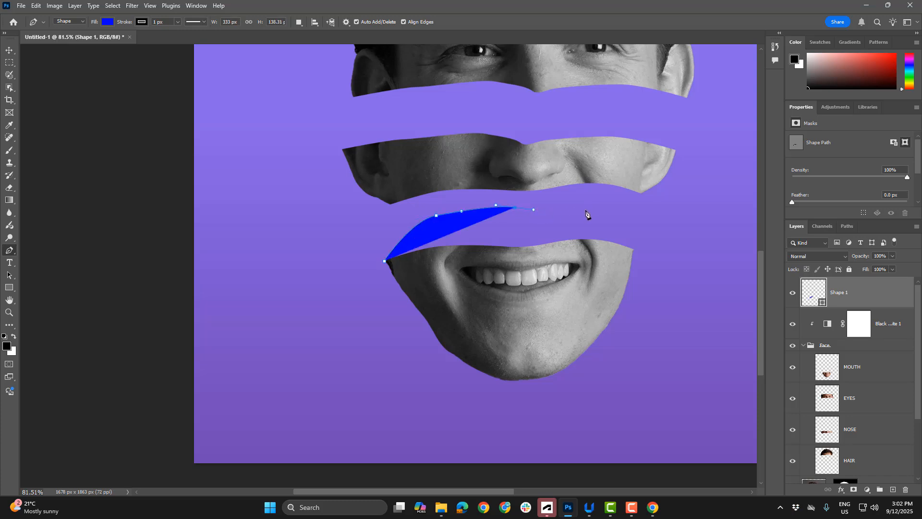
pyautogui.moveTo(598, 212); pyautogui.dragTo(599, 212)
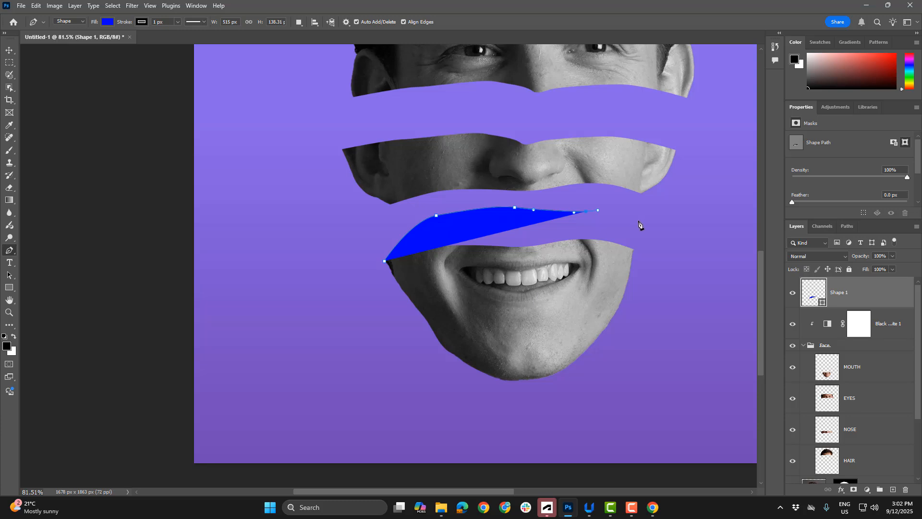
pyautogui.moveTo(636, 243); pyautogui.dragTo(634, 254)
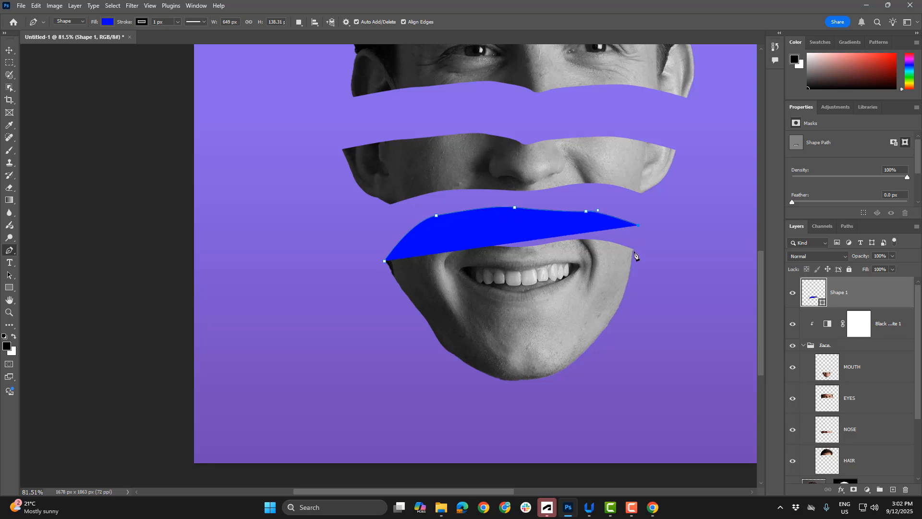
pyautogui.click(634, 253)
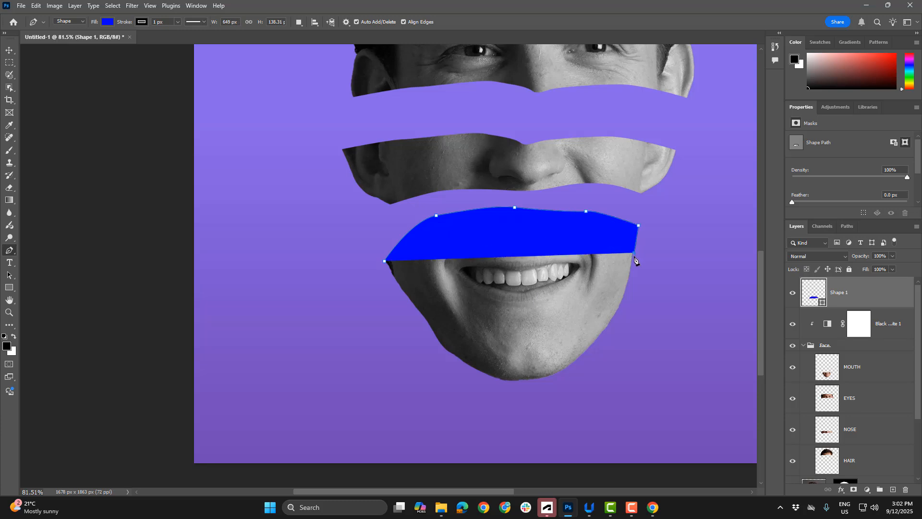
pyautogui.click(526, 278)
pyautogui.click(447, 282)
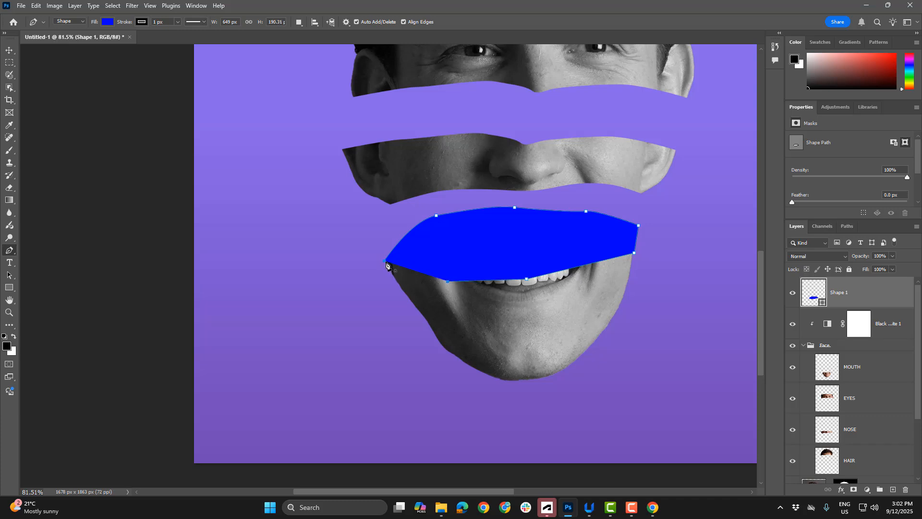
pyautogui.click(384, 261)
# Collapse the Face group and move the blue shape layer directly below it so the shape sits behind the mouth slice
pyautogui.click(9, 50)
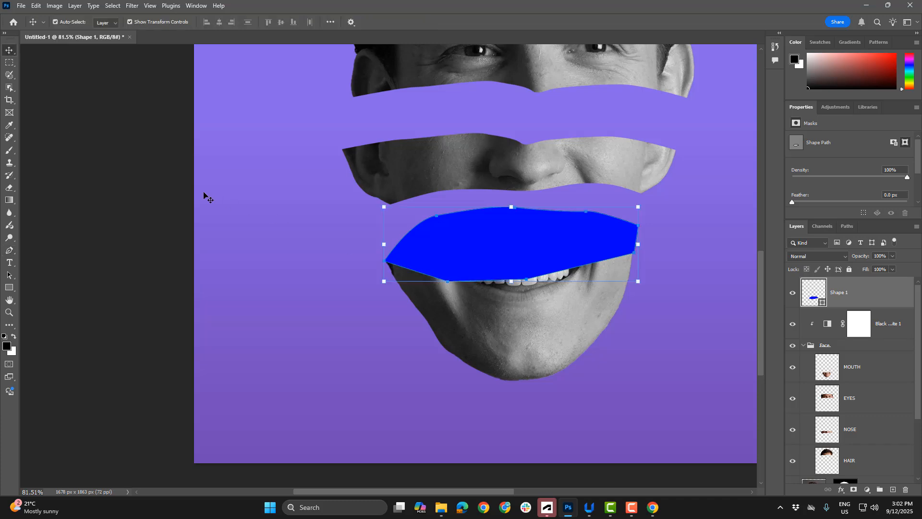
pyautogui.click(267, 274)
pyautogui.click(512, 247)
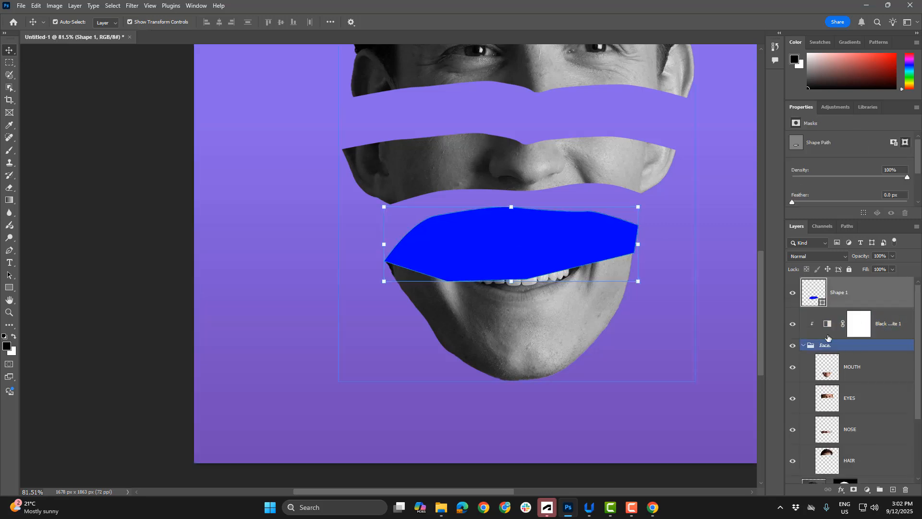
pyautogui.click(804, 346)
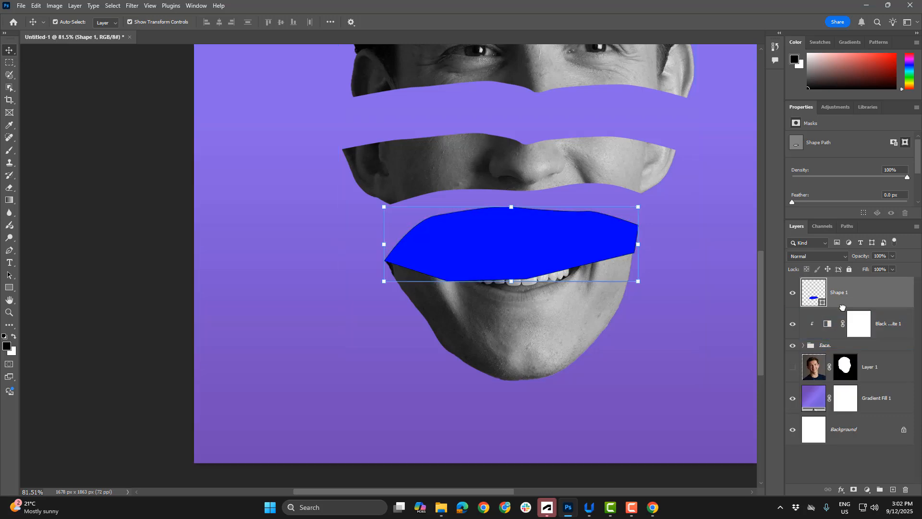
pyautogui.moveTo(847, 293); pyautogui.dragTo(842, 346)
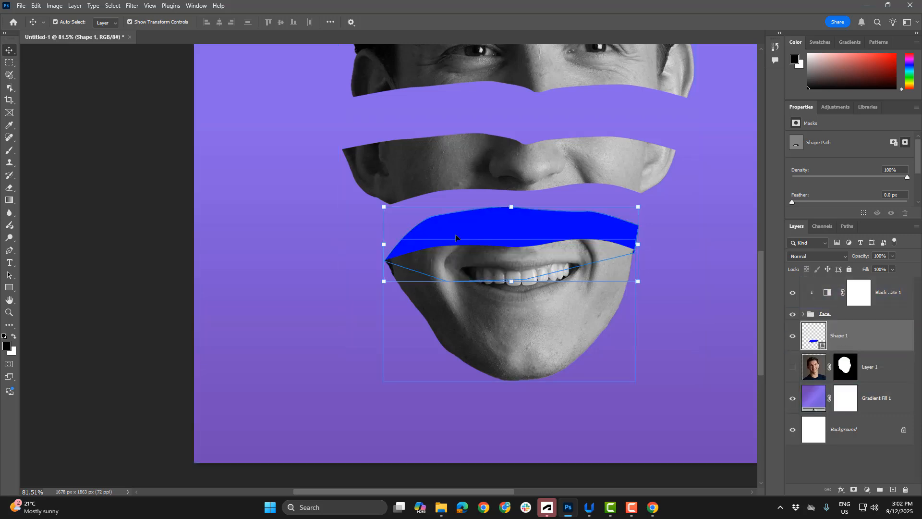
pyautogui.click(39, 115)
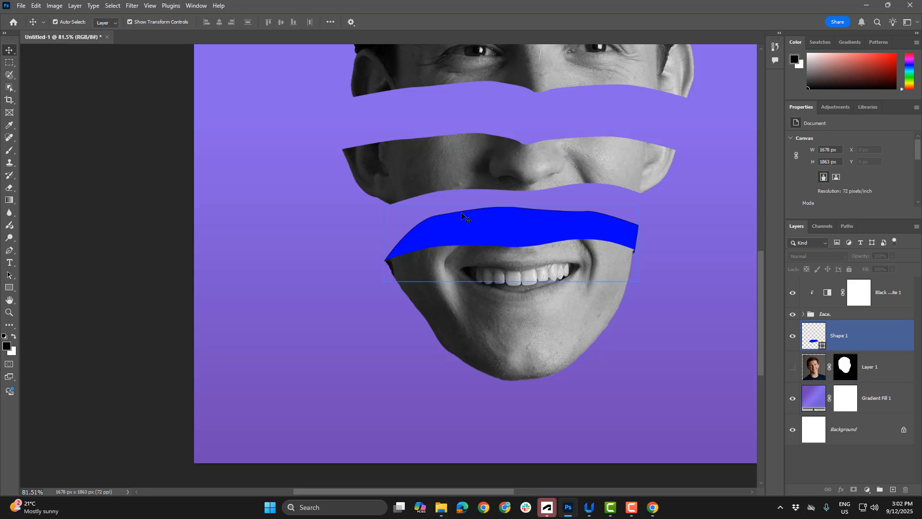
# Select the blue shape behind the mouth and set its stroke to none
pyautogui.scroll(-2, 525, 251)
pyautogui.click(539, 238)
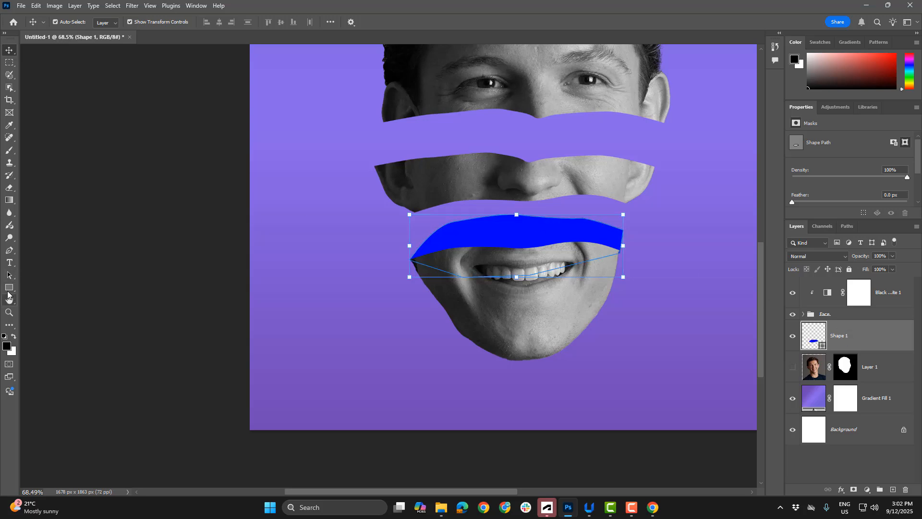
pyautogui.click(11, 287)
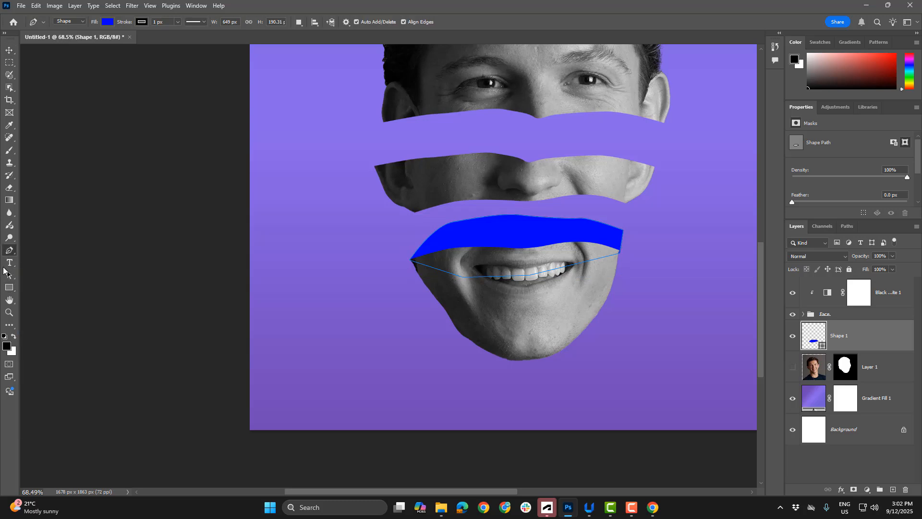
pyautogui.click(142, 22)
pyautogui.click(84, 41)
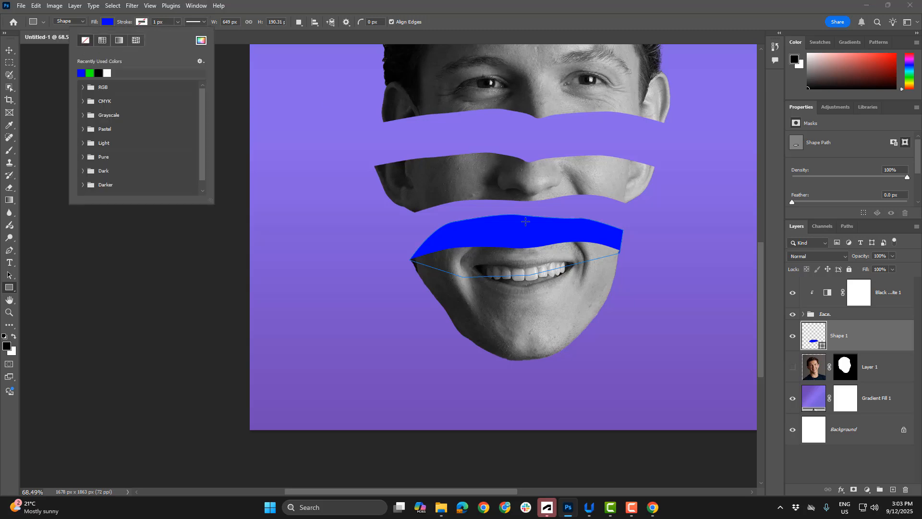
pyautogui.click(214, 82)
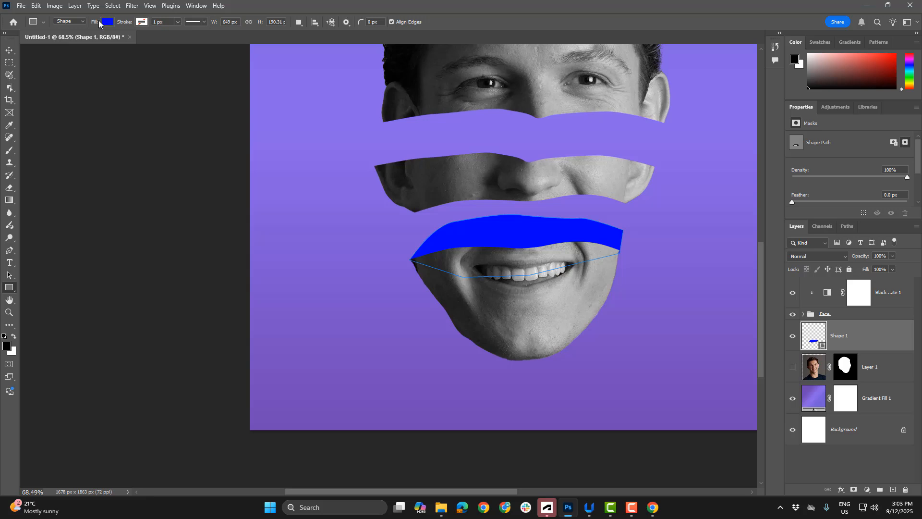
# Replace the shape's blue fill with the salmon-to-crimson linear gradient from the Reds presets
pyautogui.click(109, 22)
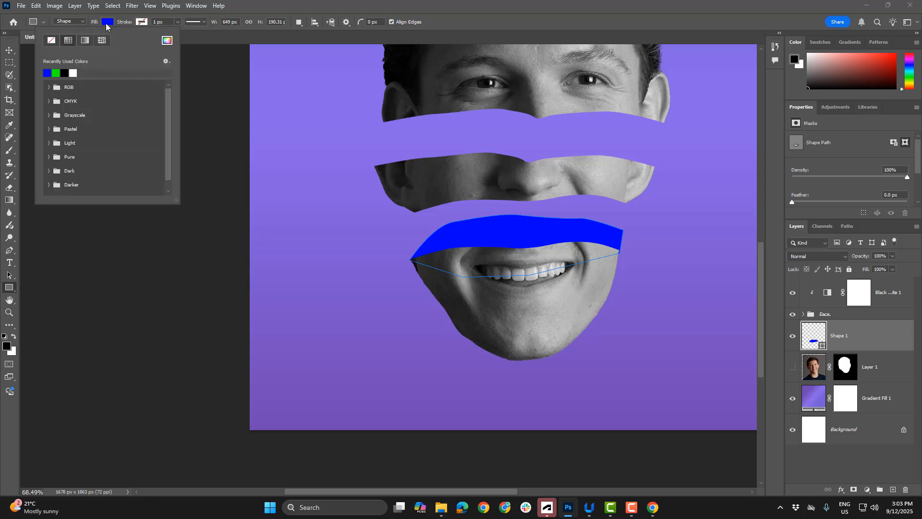
pyautogui.click(84, 40)
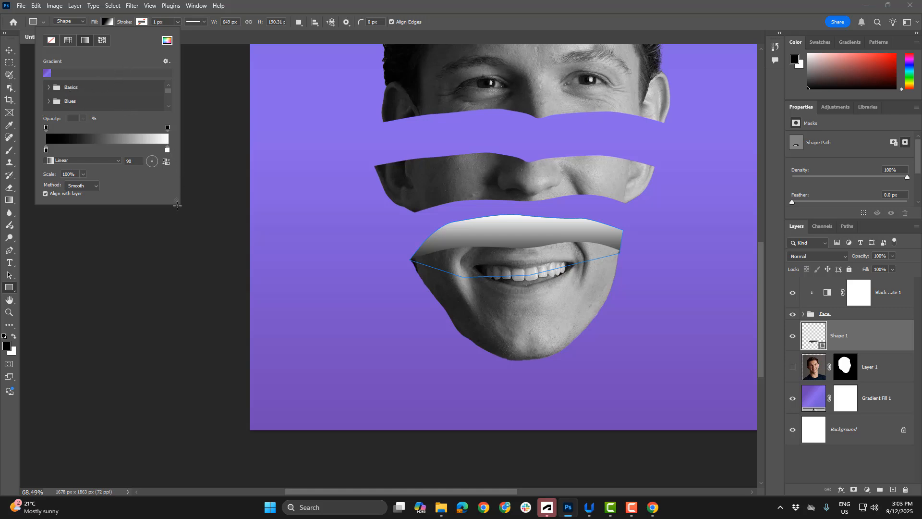
pyautogui.moveTo(175, 204); pyautogui.dragTo(231, 405)
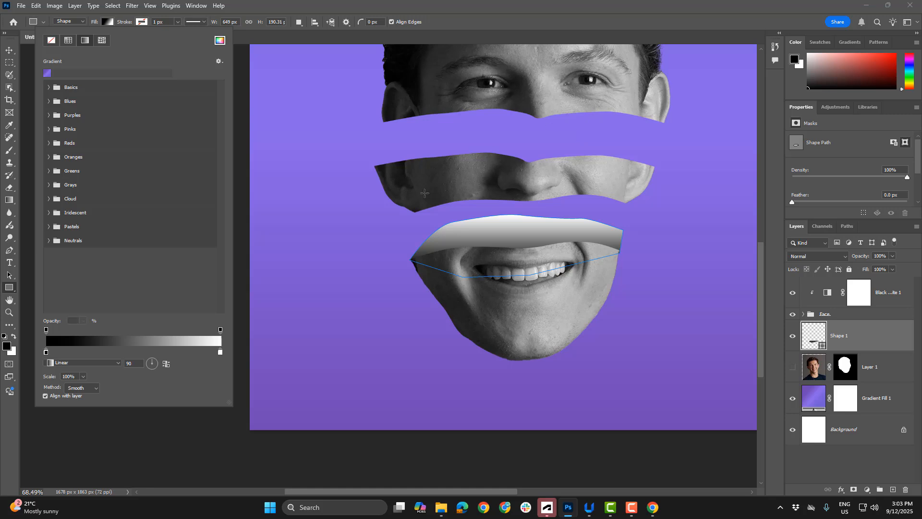
pyautogui.scroll(-3, 76, 208)
pyautogui.scroll(4, 87, 153)
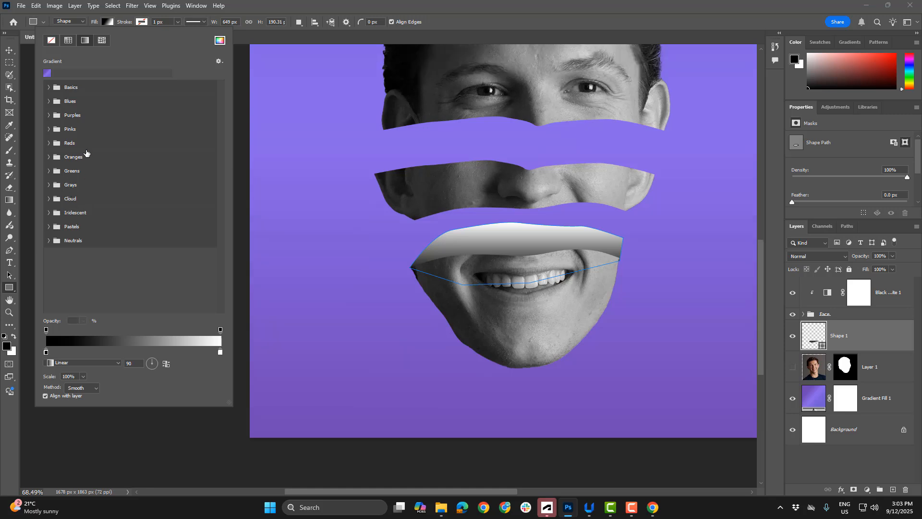
pyautogui.click(48, 143)
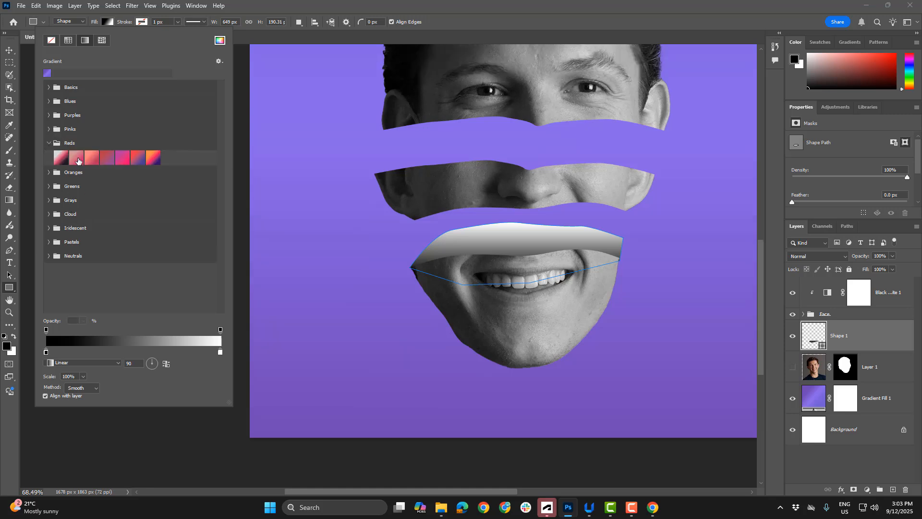
pyautogui.click(69, 161)
pyautogui.click(88, 158)
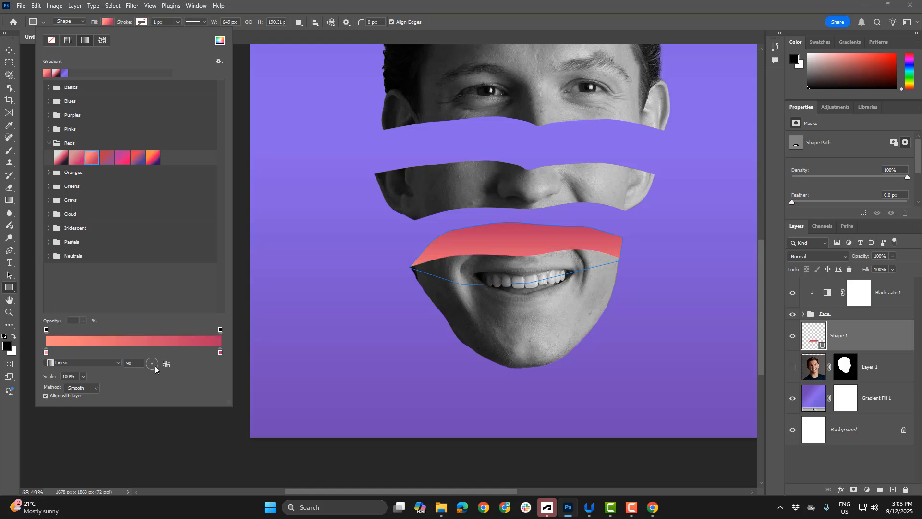
# Set the angle of the shape's gradient fill to 121 degrees
pyautogui.moveTo(151, 365); pyautogui.dragTo(148, 366)
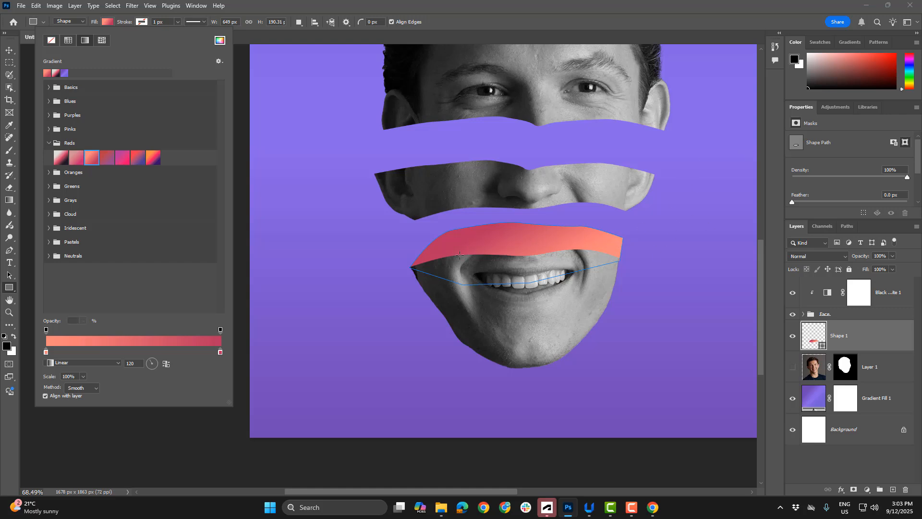
pyautogui.click(150, 361)
pyautogui.scroll(-4, 659, 199)
pyautogui.scroll(3, 660, 199)
pyautogui.scroll(-4, 660, 199)
pyautogui.scroll(8, 593, 211)
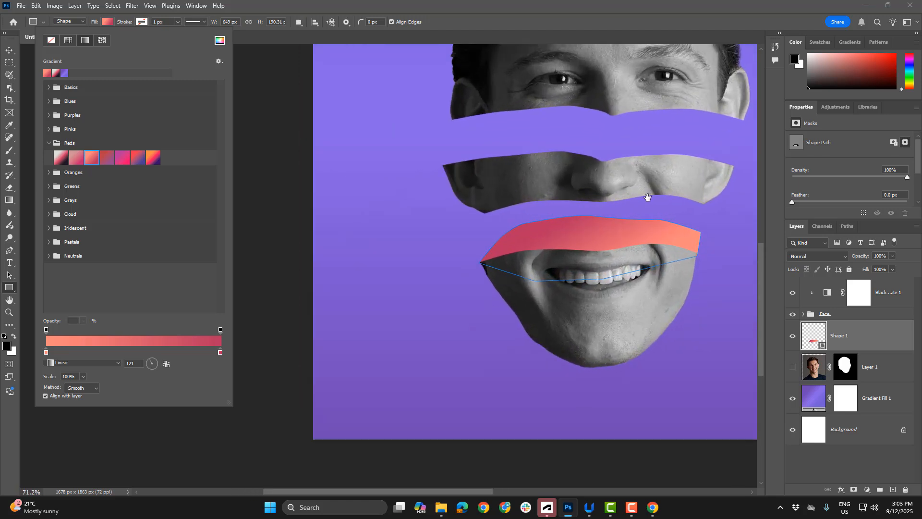
pyautogui.moveTo(647, 197); pyautogui.dragTo(509, 263)
pyautogui.scroll(-5, 547, 250)
pyautogui.scroll(2, 547, 250)
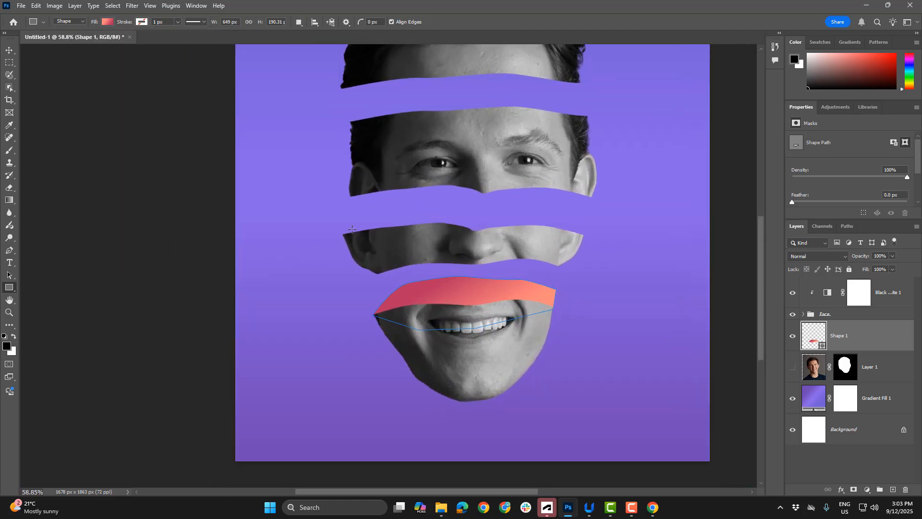
# With the NOSE layer selected, draw a pen shape's curved upper edge in the gap above the nose slice, from its left corner to its right end
pyautogui.click(8, 51)
pyautogui.click(132, 153)
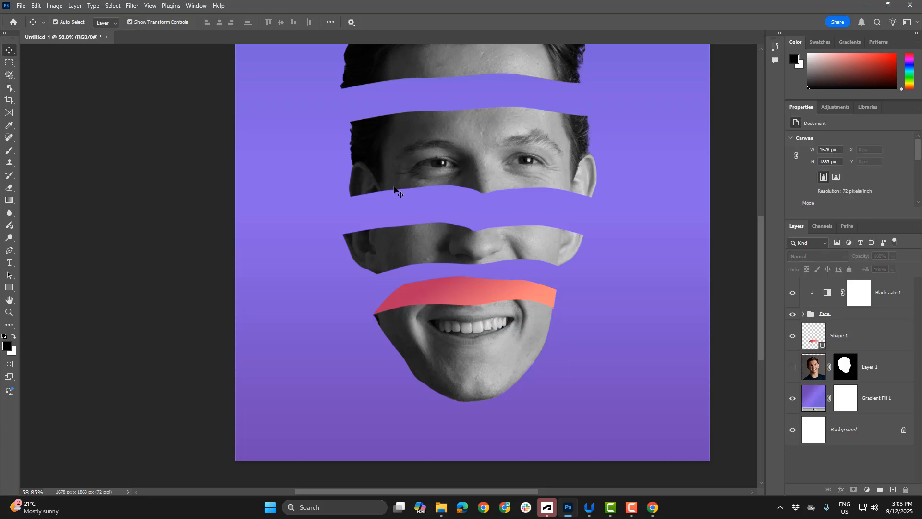
pyautogui.click(480, 253)
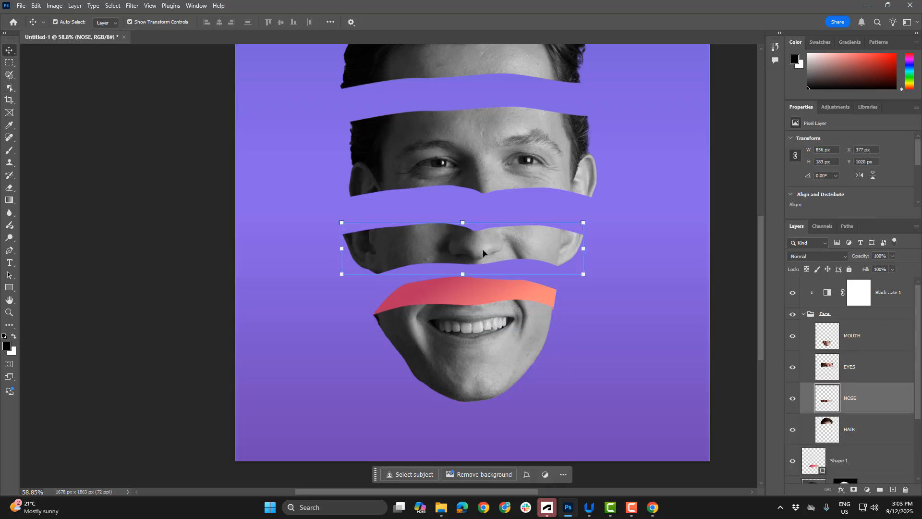
pyautogui.click(9, 250)
pyautogui.scroll(2, 360, 239)
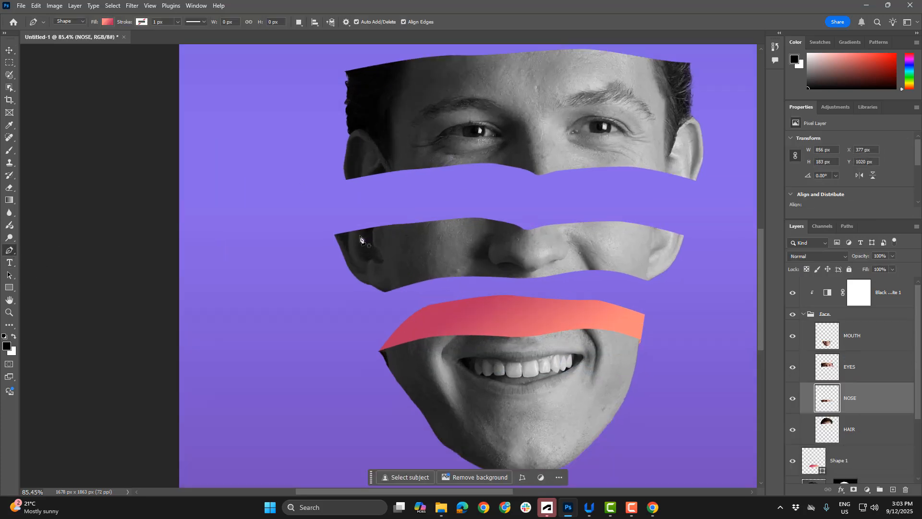
pyautogui.click(336, 236)
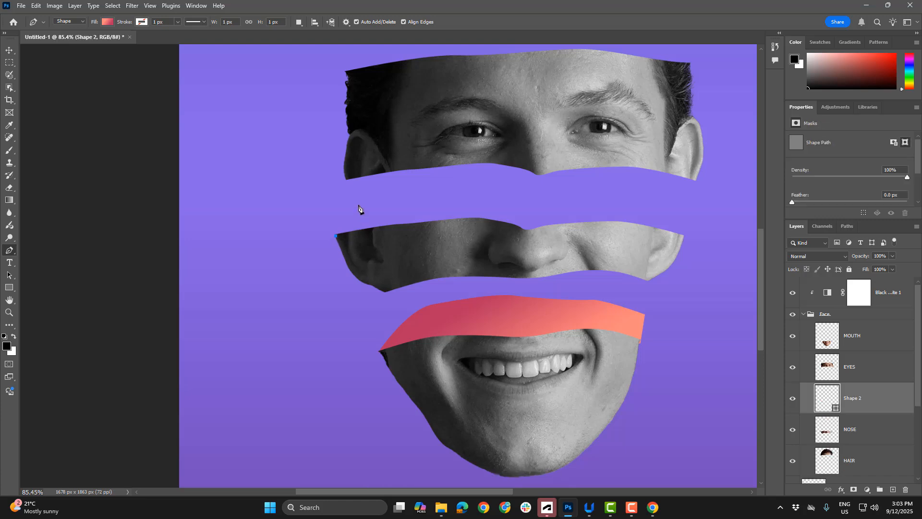
pyautogui.moveTo(358, 201); pyautogui.dragTo(372, 190)
pyautogui.moveTo(437, 182); pyautogui.dragTo(445, 181)
pyautogui.moveTo(517, 186); pyautogui.dragTo(556, 189)
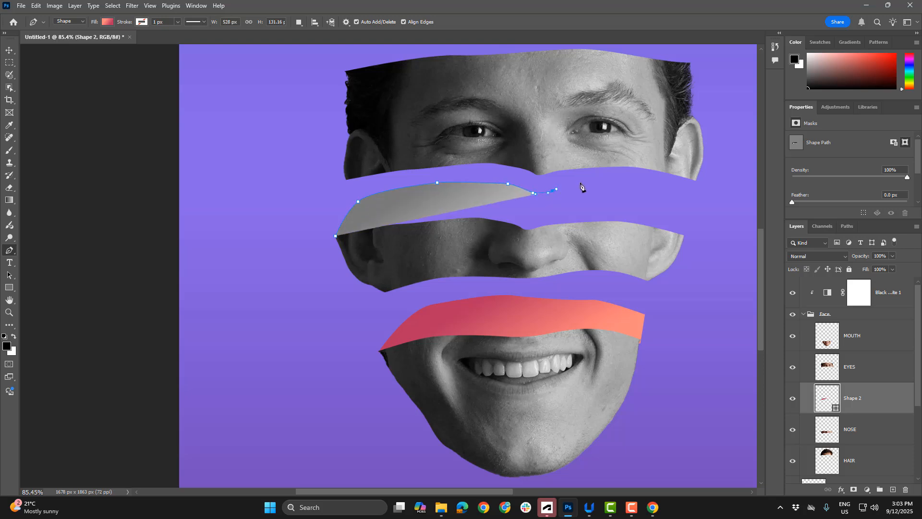
pyautogui.click(598, 184)
pyautogui.moveTo(646, 191); pyautogui.dragTo(652, 193)
pyautogui.click(685, 203)
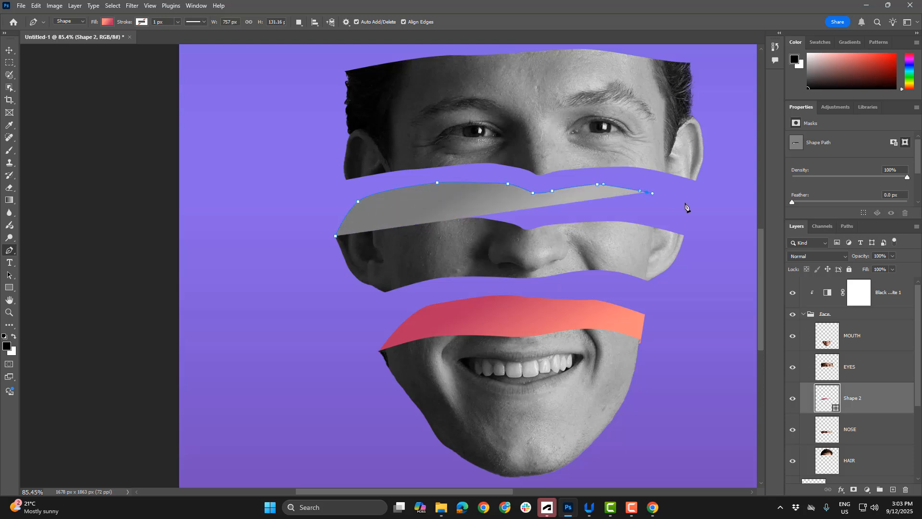
pyautogui.click(687, 210)
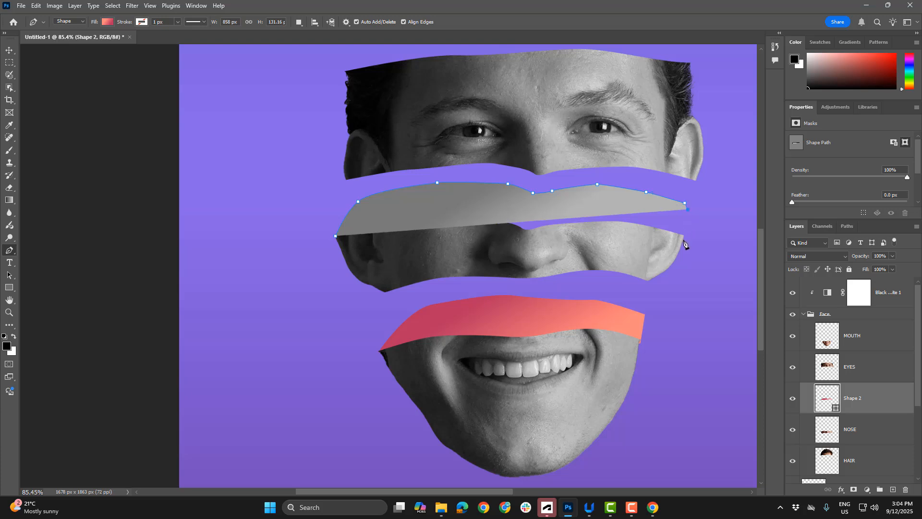
# Close the pen shape across the nose slice just below its cut edge, making it about 858 by 187 px
pyautogui.click(683, 240)
pyautogui.click(579, 253)
pyautogui.click(476, 259)
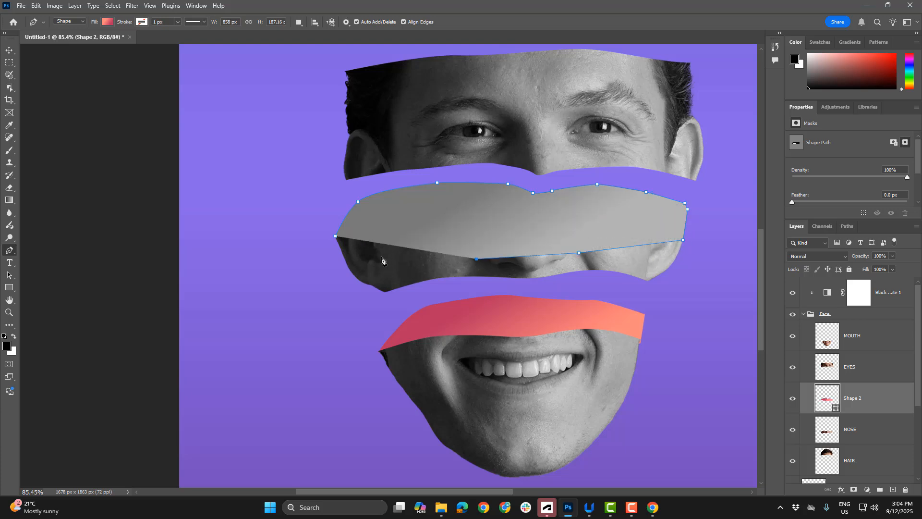
pyautogui.click(381, 256)
pyautogui.click(336, 240)
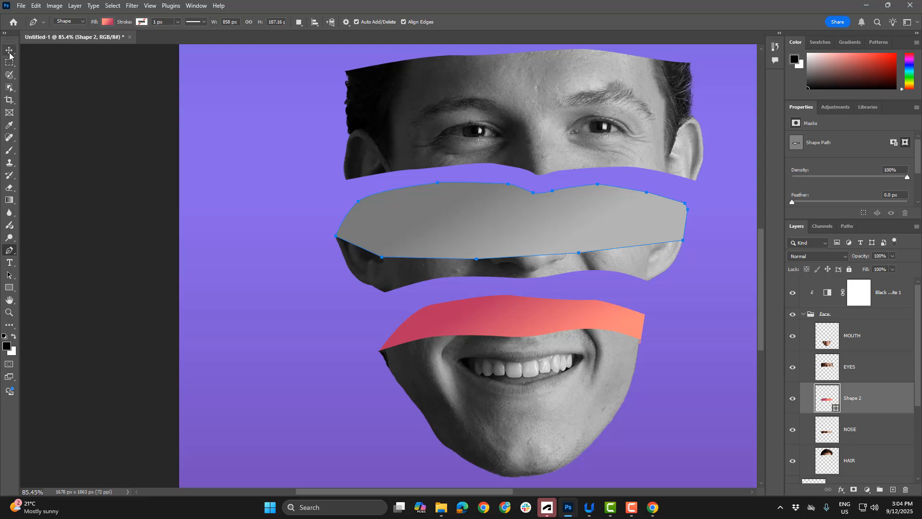
pyautogui.press('v')
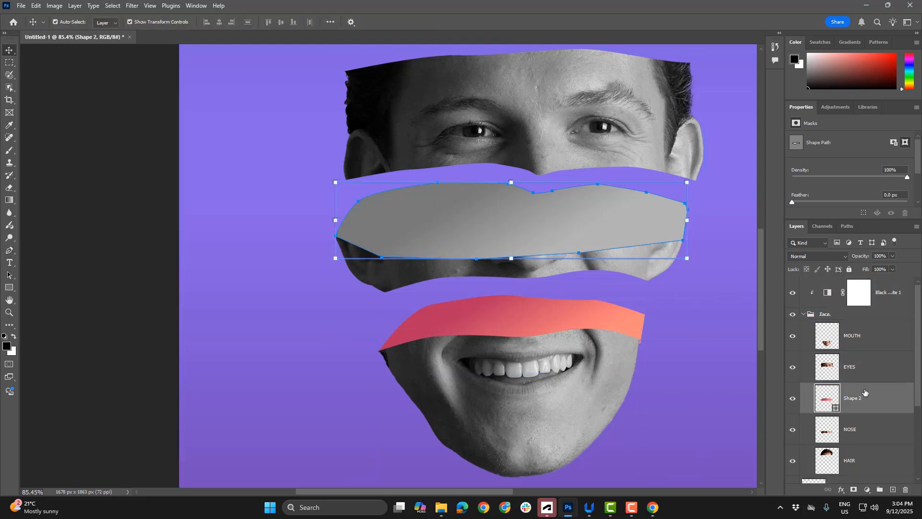
# Move the Shape 2 layer below the HAIR layer so the shape sits behind the nose slice
pyautogui.scroll(-2, 861, 392)
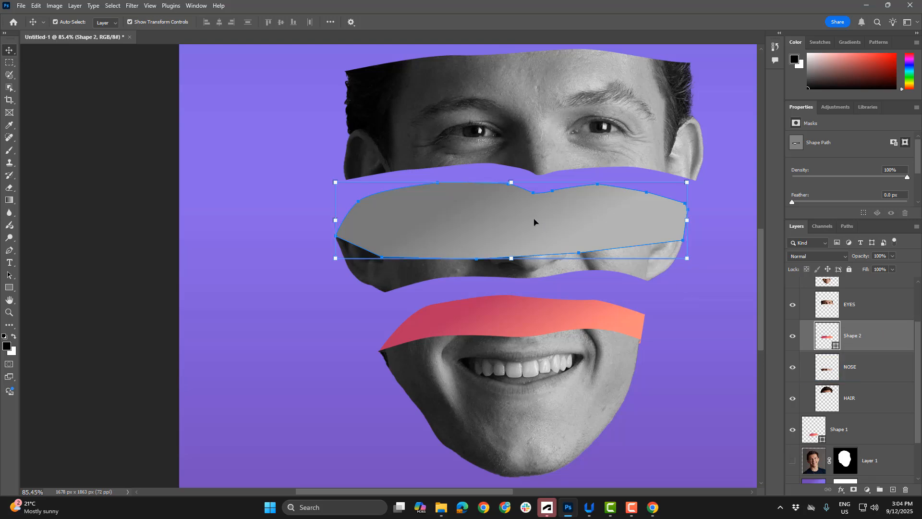
pyautogui.scroll(2, 837, 291)
pyautogui.click(835, 303)
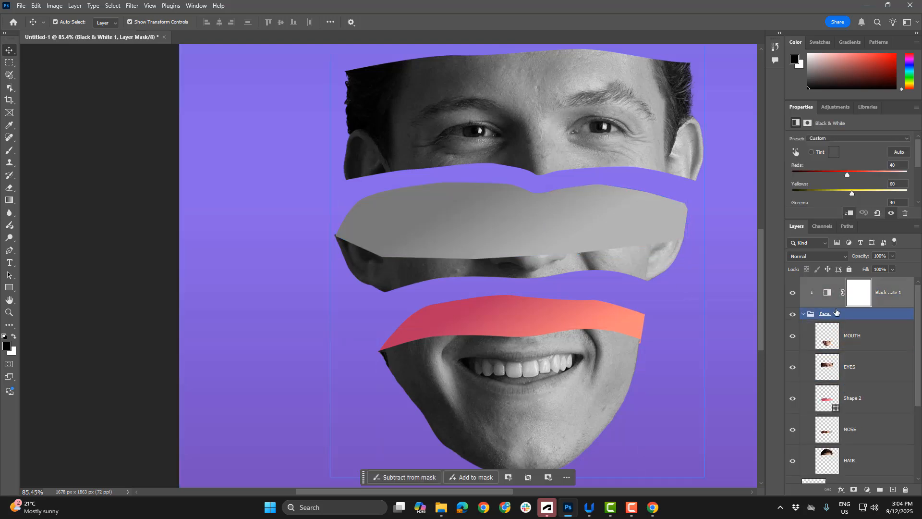
pyautogui.scroll(-3, 848, 319)
pyautogui.click(863, 308)
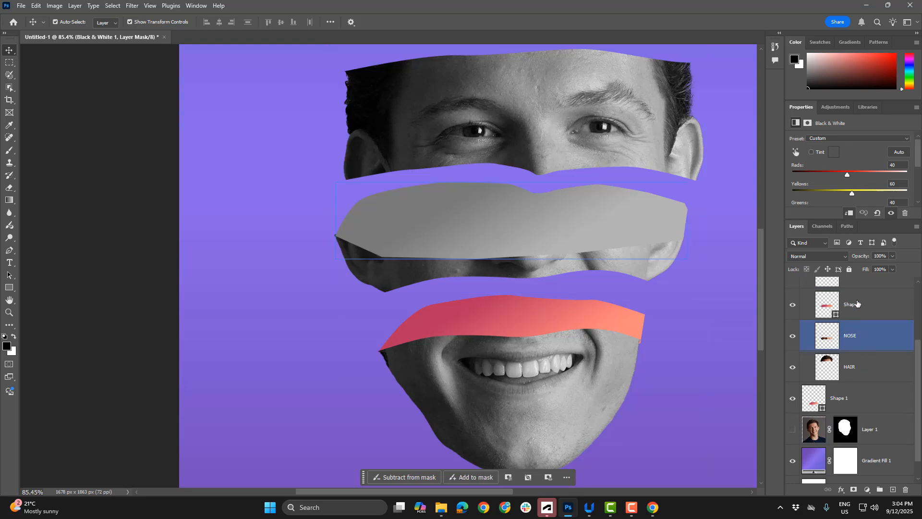
pyautogui.moveTo(863, 308); pyautogui.dragTo(859, 382)
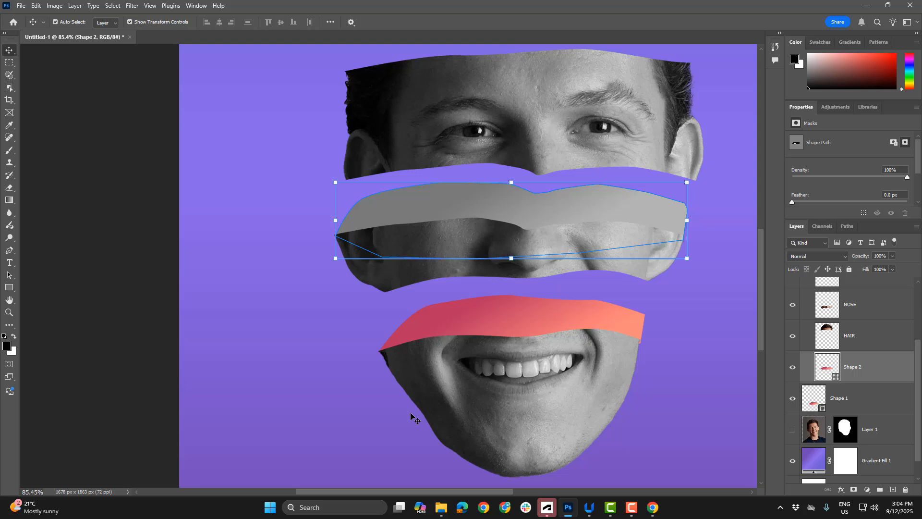
# Try a pale blue and a bright blue gradient from the Blues presets as Shape 2's fill
pyautogui.click(10, 250)
pyautogui.click(106, 22)
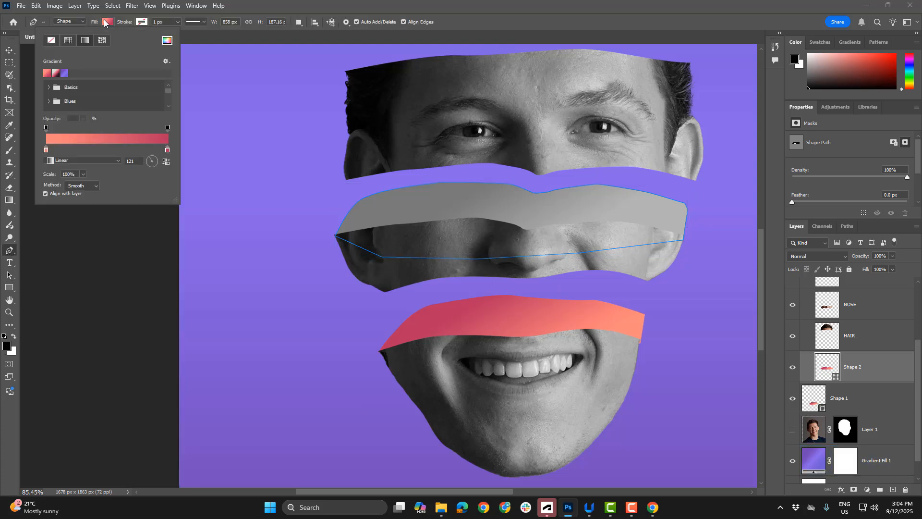
pyautogui.click(48, 103)
pyautogui.scroll(-2, 93, 98)
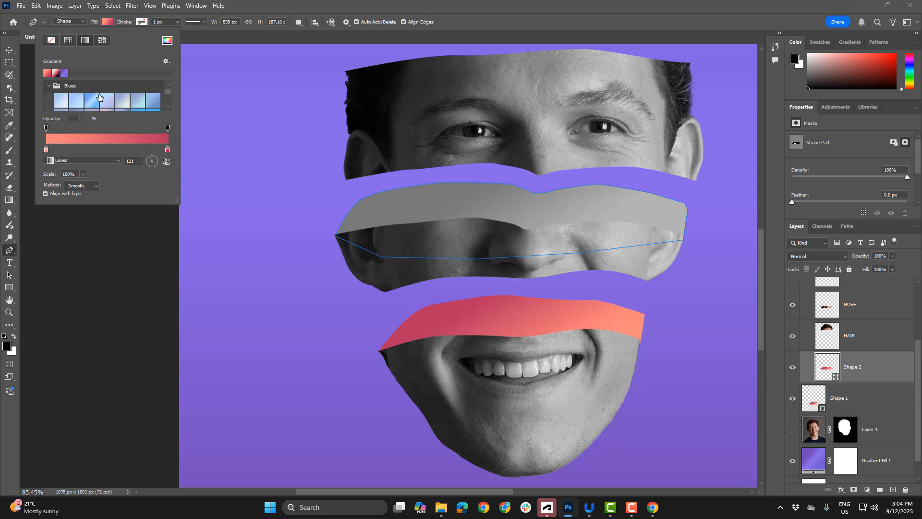
pyautogui.click(106, 97)
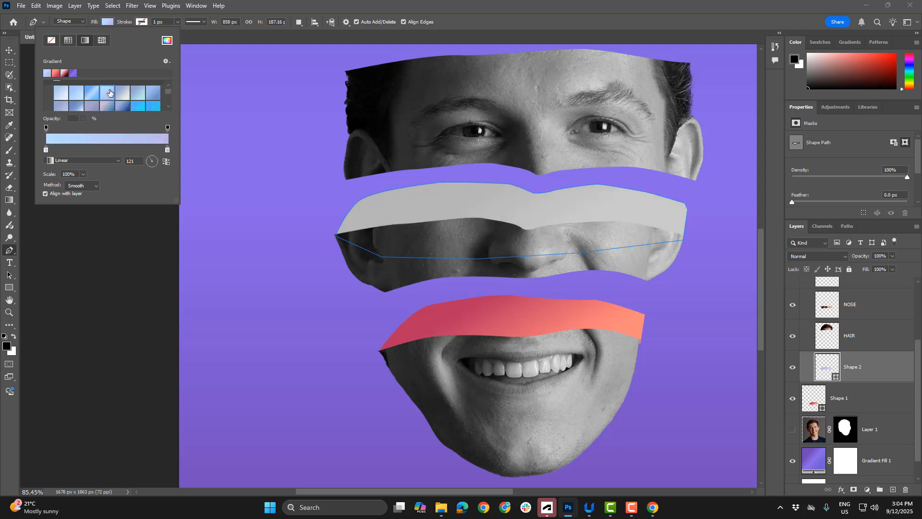
pyautogui.scroll(-1, 157, 97)
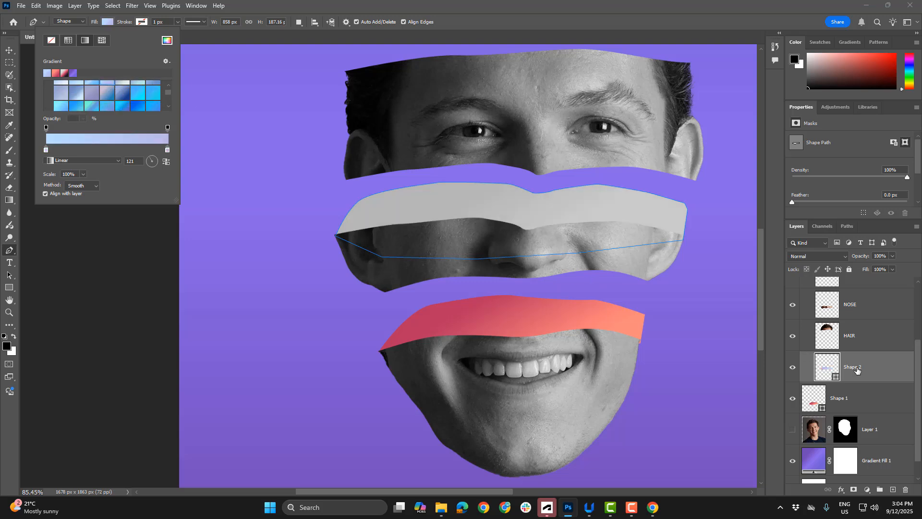
pyautogui.click(136, 107)
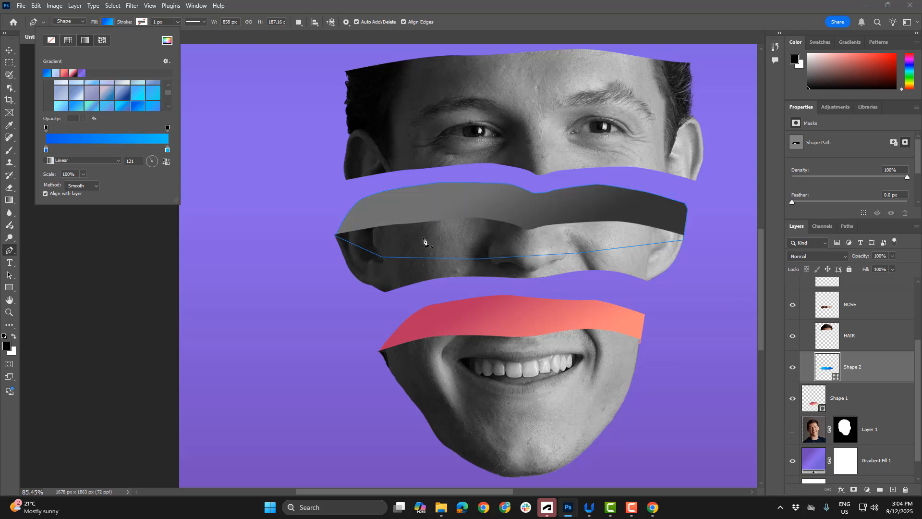
# Move the Shape 2 layer out of the Face group, directly above the Shape 1 layer
pyautogui.click(9, 49)
pyautogui.moveTo(845, 367); pyautogui.dragTo(846, 385)
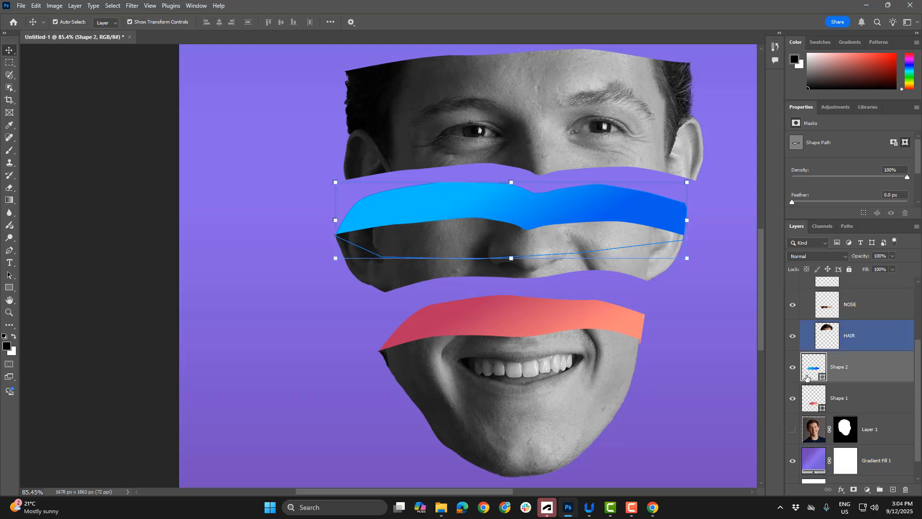
# Fill Shape 2 with the light-to-navy linear gradient from the Blues presets at an angle of 152 degrees
pyautogui.click(9, 252)
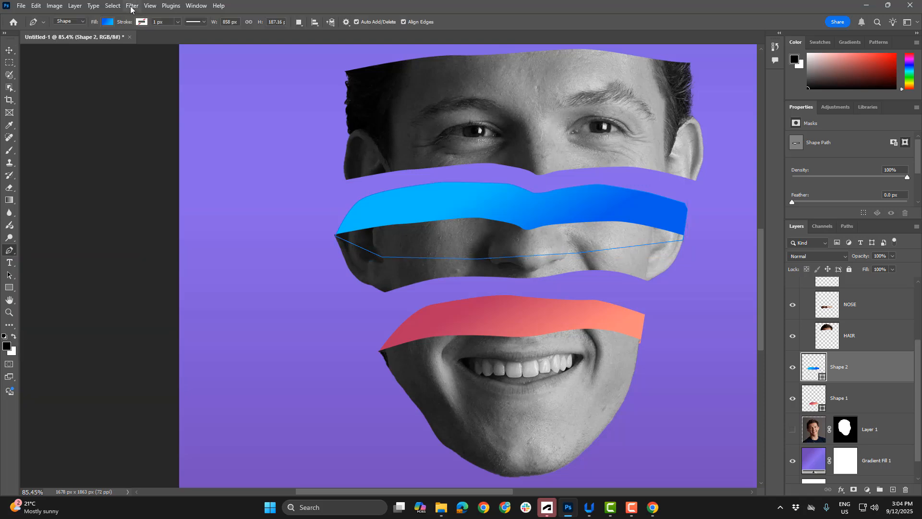
pyautogui.click(106, 22)
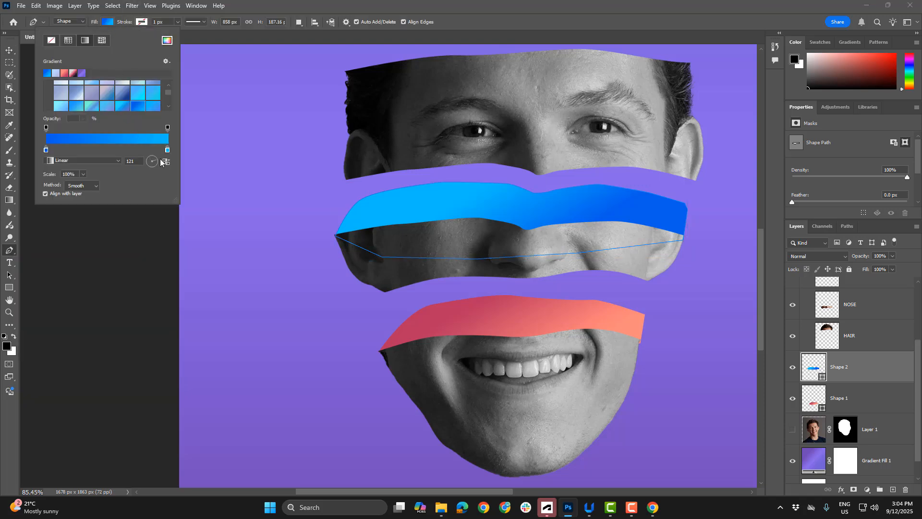
pyautogui.moveTo(157, 166); pyautogui.dragTo(156, 166)
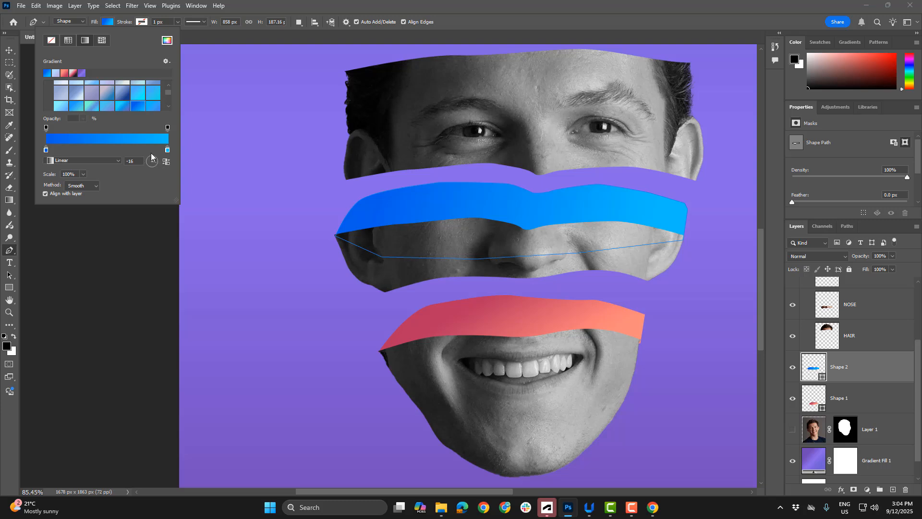
pyautogui.scroll(1, 139, 99)
pyautogui.click(120, 88)
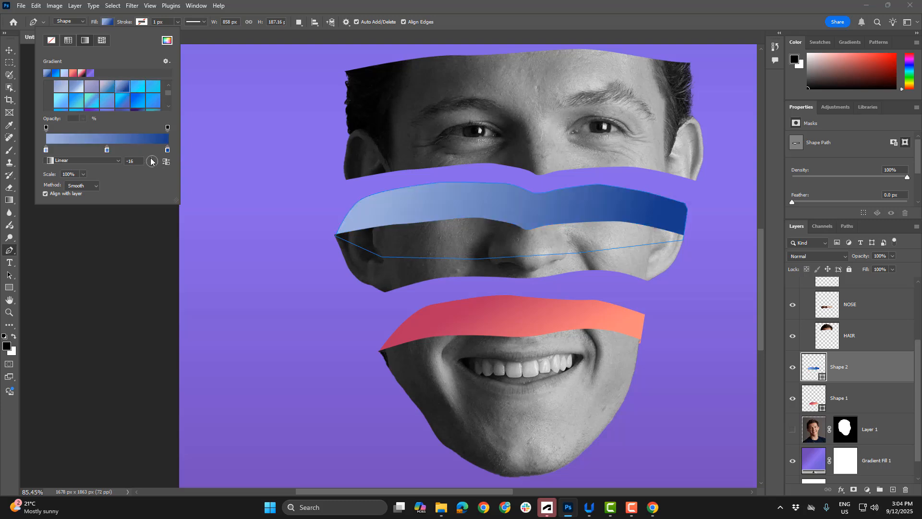
pyautogui.moveTo(149, 161); pyautogui.dragTo(144, 160)
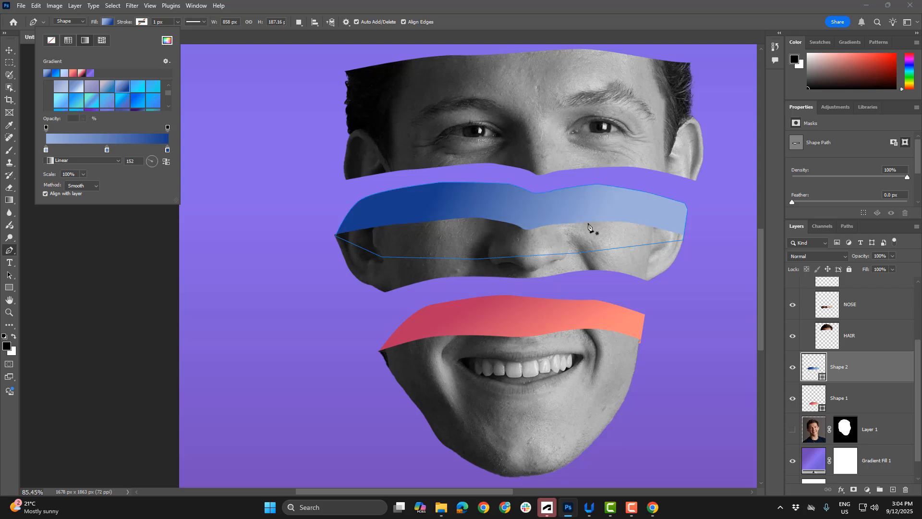
# With the Direct Selection tool, shift the anchor point on the left part of Shape 2's upper edge slightly down and left
pyautogui.scroll(-3, 612, 230)
pyautogui.moveTo(662, 183); pyautogui.dragTo(528, 285)
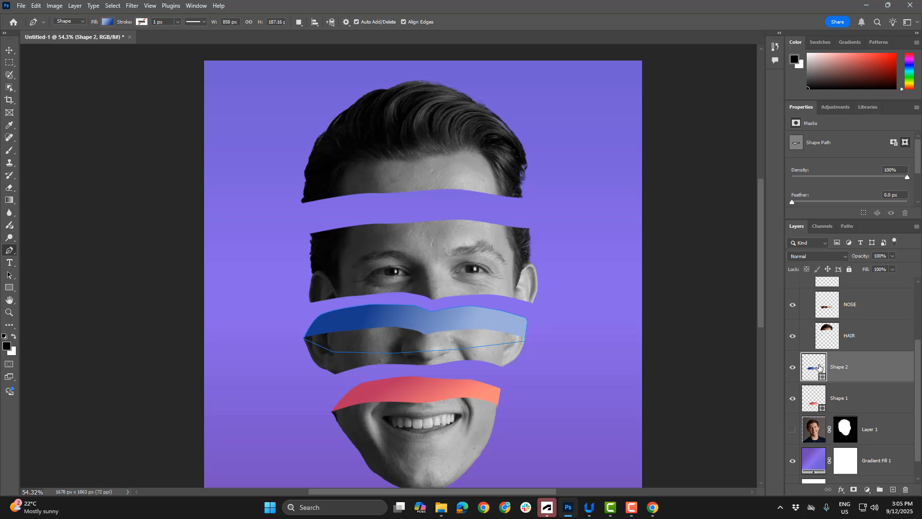
pyautogui.click(9, 276)
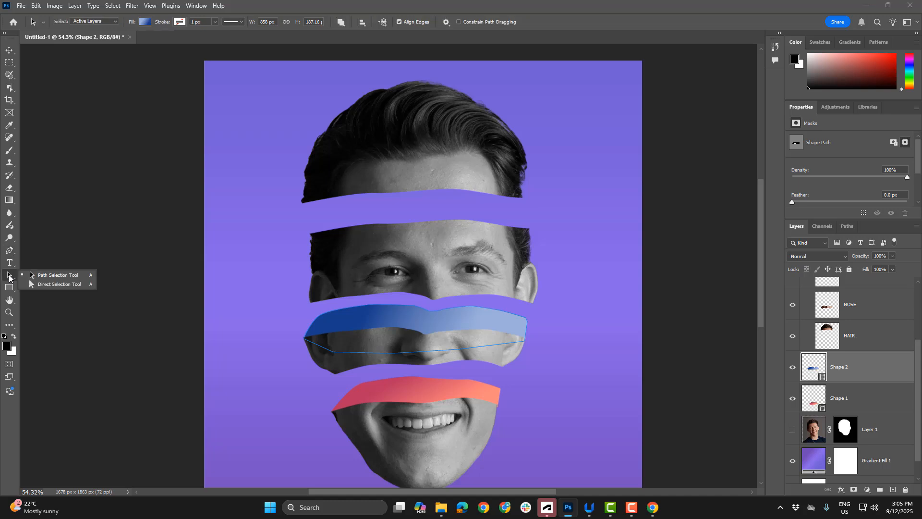
pyautogui.click(46, 287)
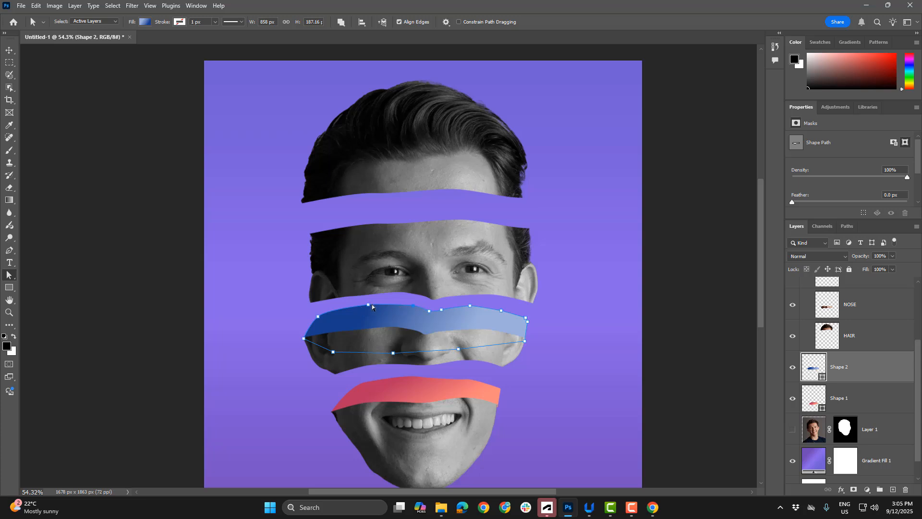
pyautogui.moveTo(367, 304); pyautogui.dragTo(365, 305)
# Move the hair slice straight up to the poster's top edge, widening the gap above the eyes slice
pyautogui.click(9, 49)
pyautogui.click(415, 177)
pyautogui.moveTo(419, 138); pyautogui.dragTo(419, 113)
# With the EYES layer selected, draw a closed, curved pen shape about 835 by 205 px above and across the eyes slice's upper cut edge
pyautogui.click(413, 260)
pyautogui.click(9, 250)
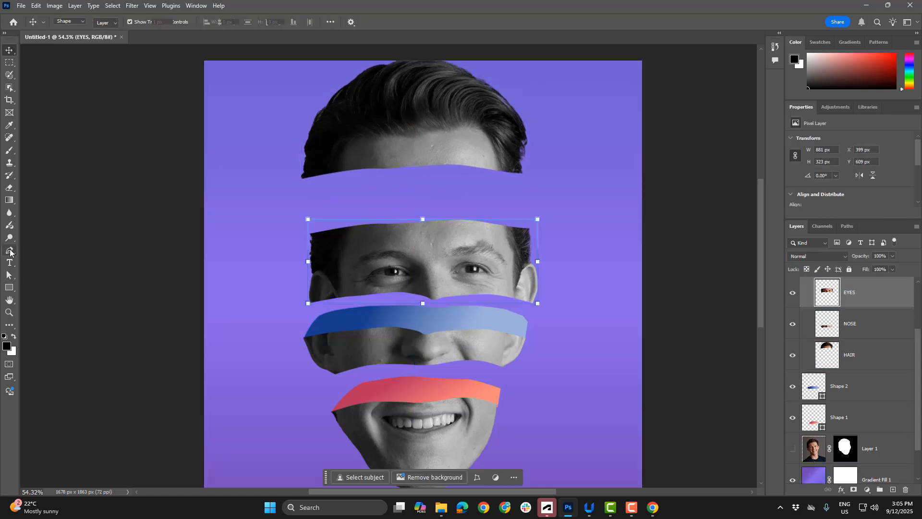
pyautogui.click(56, 249)
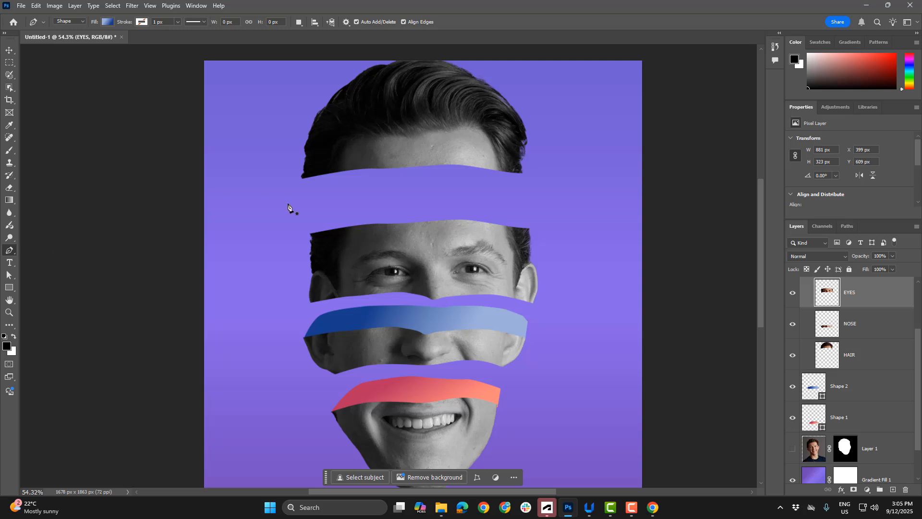
pyautogui.click(310, 233)
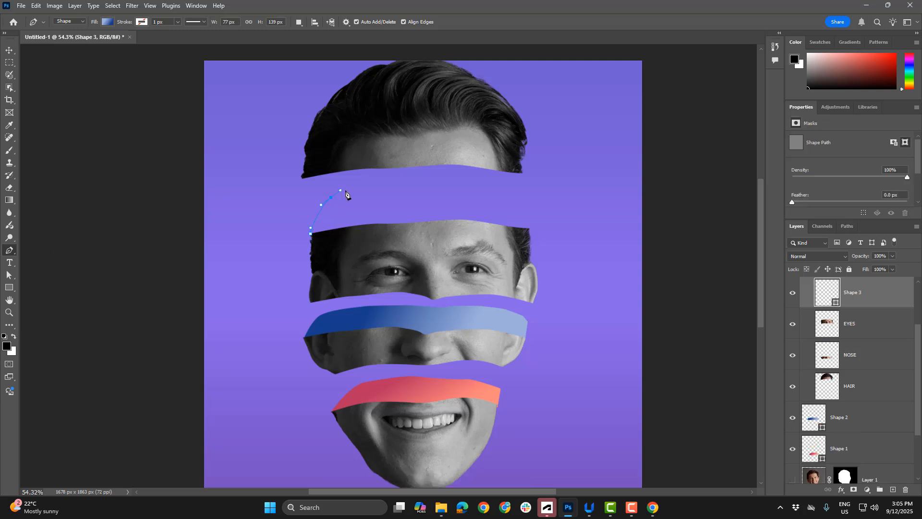
pyautogui.click(330, 197)
pyautogui.click(387, 189)
pyautogui.click(434, 186)
pyautogui.click(469, 189)
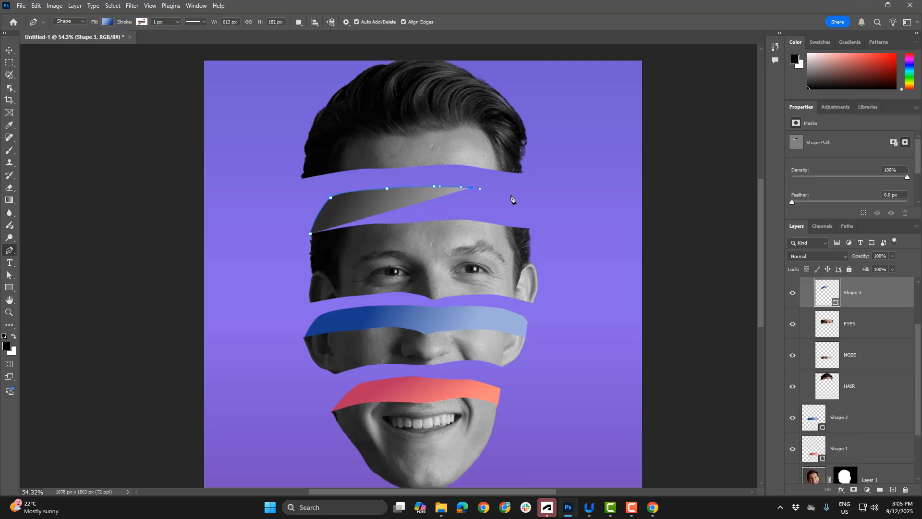
pyautogui.click(515, 196)
pyautogui.click(528, 227)
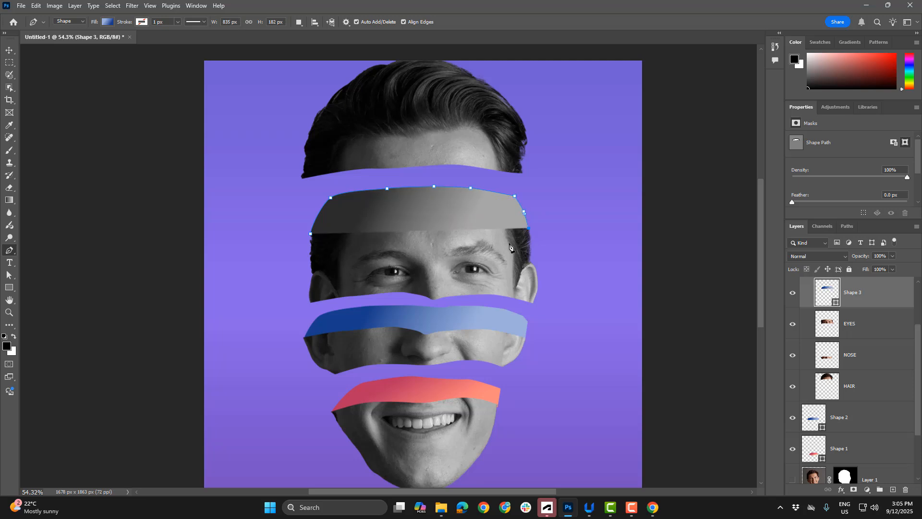
pyautogui.click(431, 239)
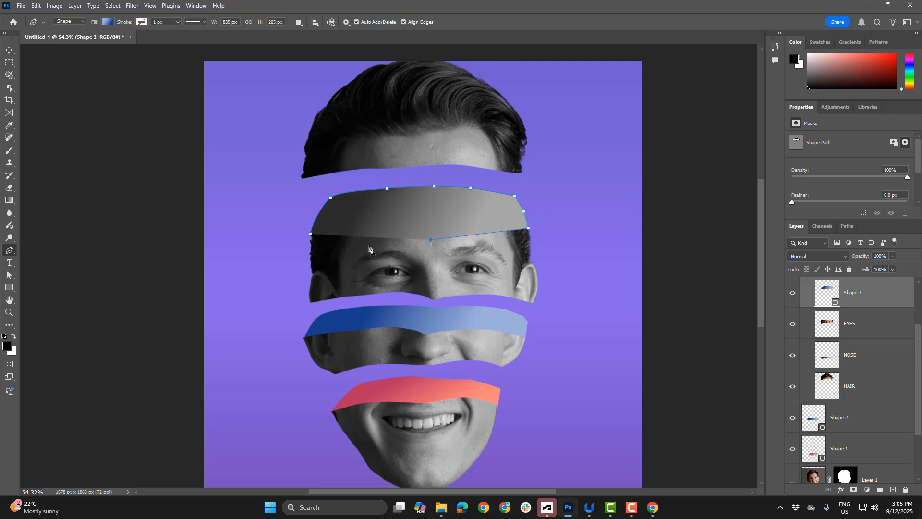
pyautogui.click(311, 235)
pyautogui.click(9, 50)
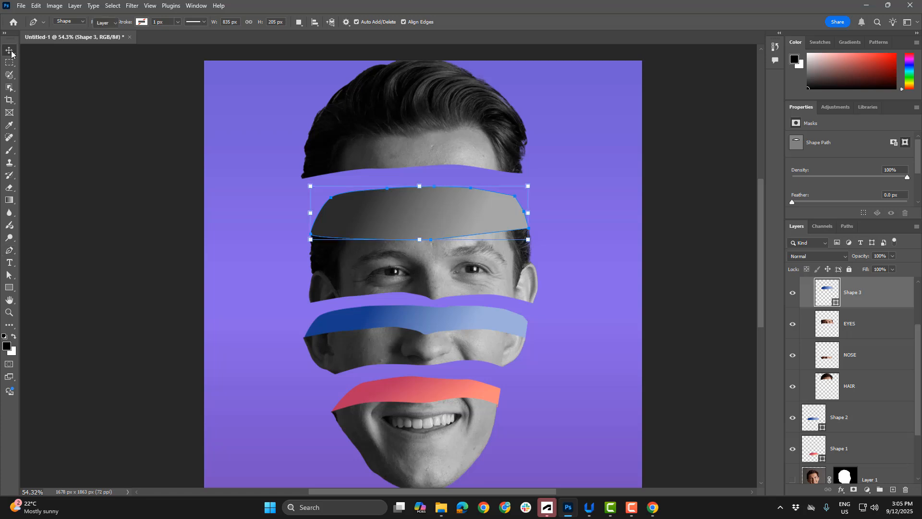
# Move the Shape 3 layer out of the Face group, placing it below the HAIR layer and directly above Shape 2
pyautogui.scroll(3, 855, 304)
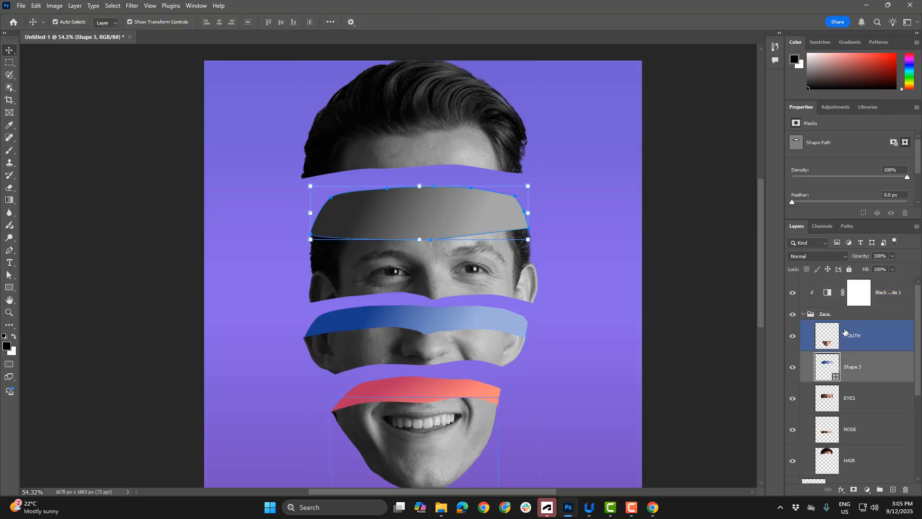
pyautogui.scroll(-1, 847, 332)
pyautogui.moveTo(853, 336); pyautogui.dragTo(854, 452)
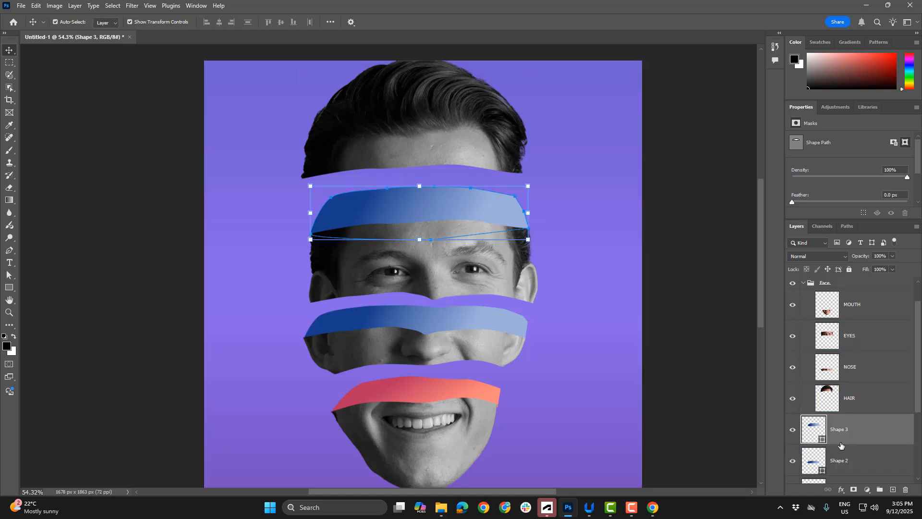
pyautogui.scroll(-2, 834, 403)
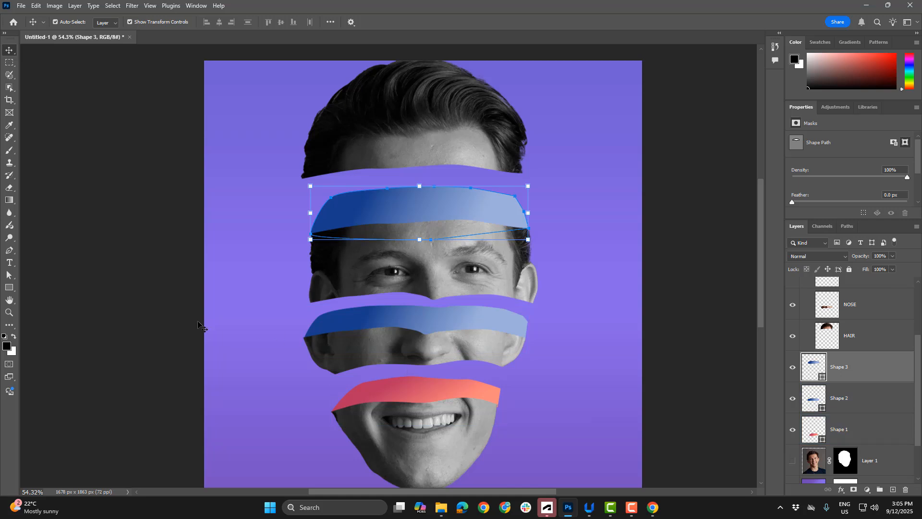
# Fill Shape 3 with the dark-blue-to-teal linear gradient from the Greens presets at an angle of -3 degrees
pyautogui.click(10, 250)
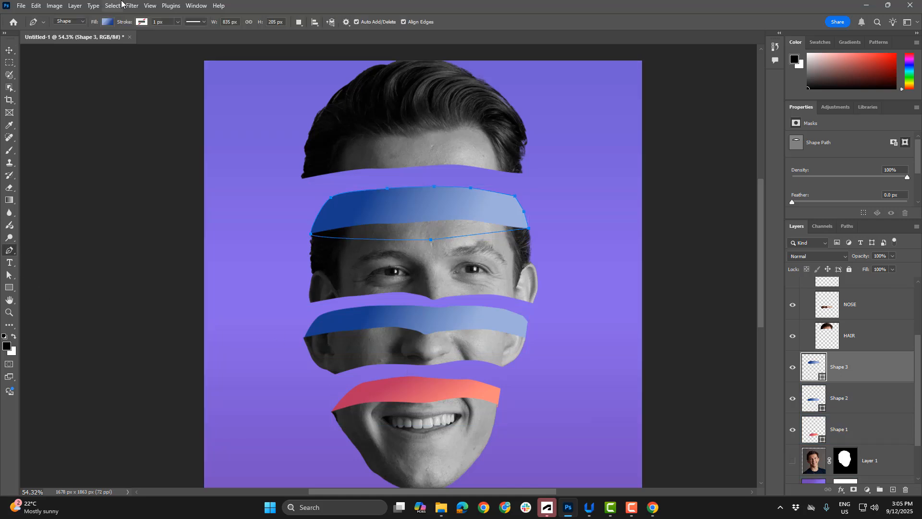
pyautogui.click(107, 22)
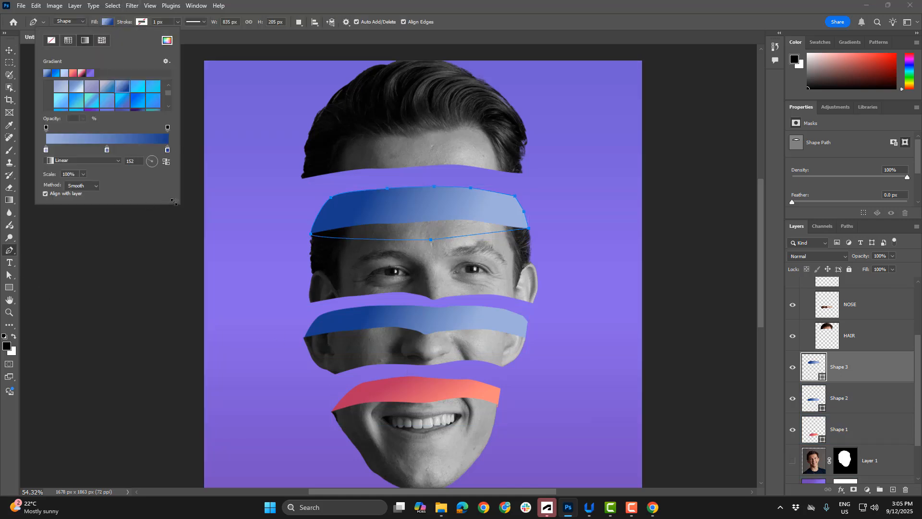
pyautogui.moveTo(173, 201); pyautogui.dragTo(187, 371)
pyautogui.click(49, 212)
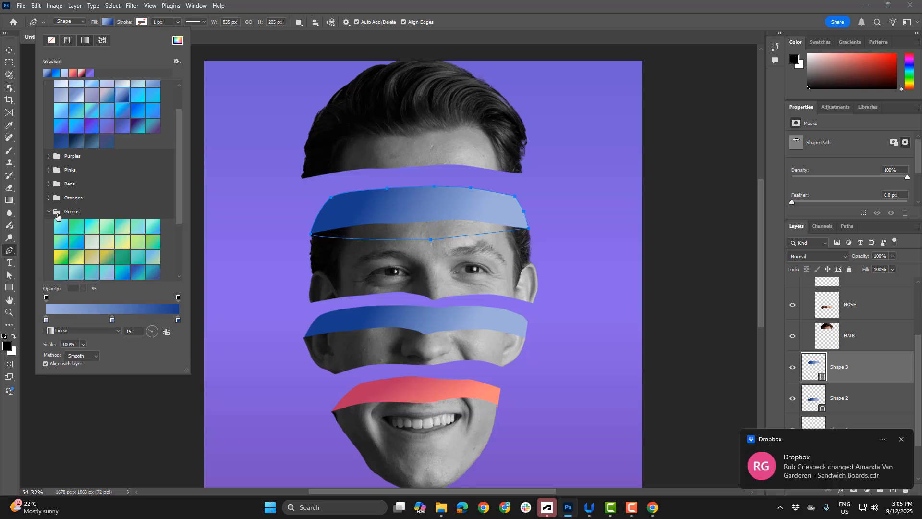
pyautogui.click(91, 260)
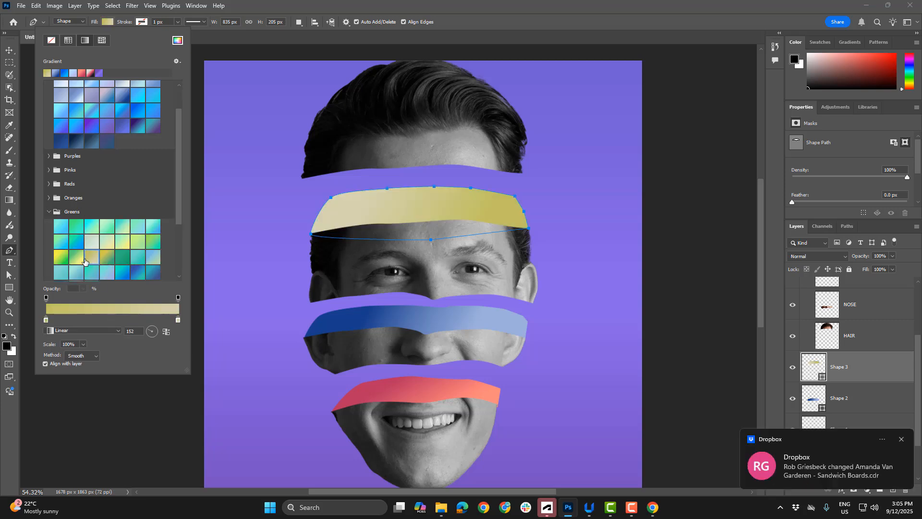
pyautogui.click(70, 257)
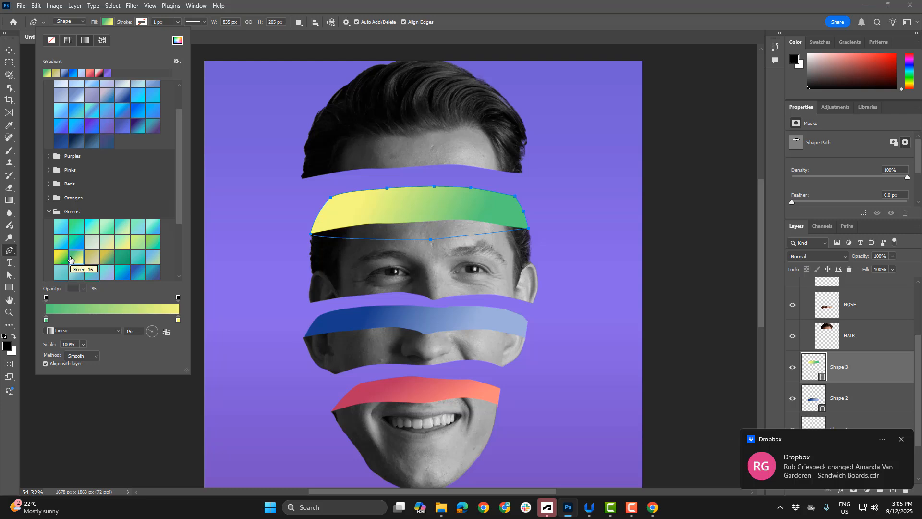
pyautogui.click(155, 258)
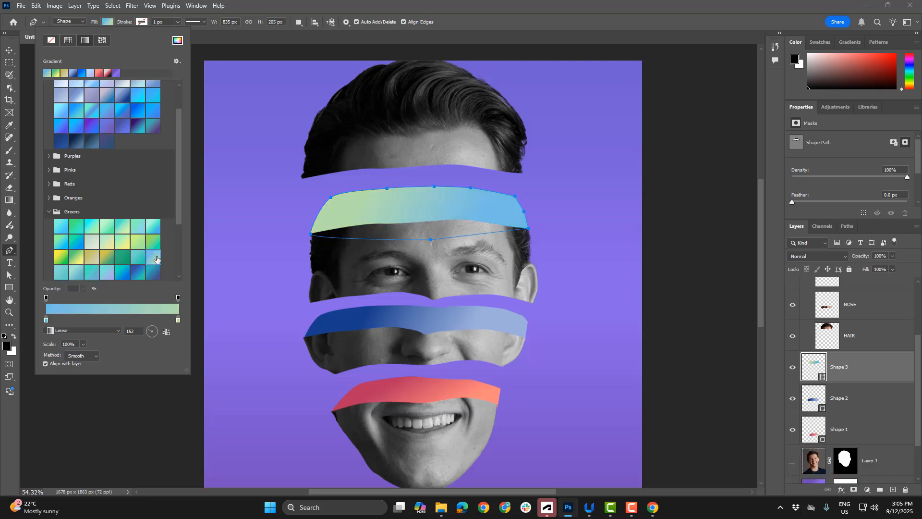
pyautogui.click(154, 273)
pyautogui.scroll(-1, 132, 260)
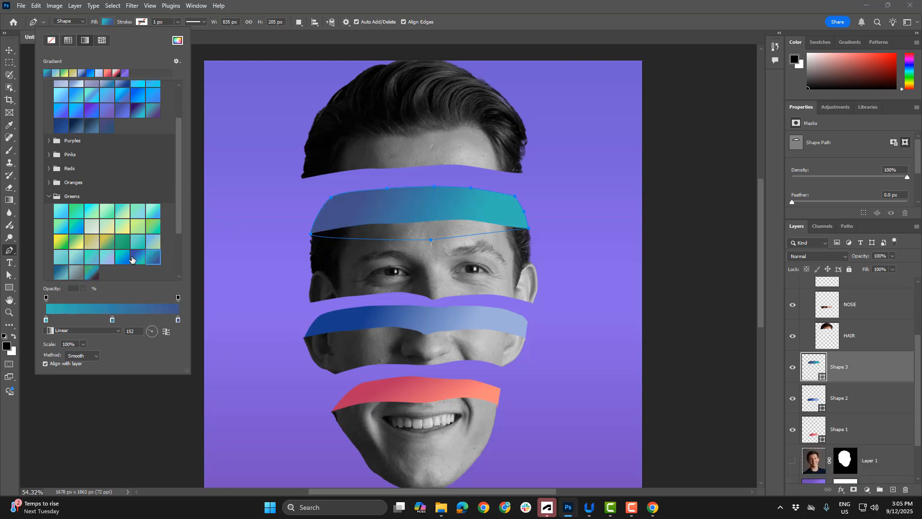
pyautogui.click(107, 258)
pyautogui.click(78, 272)
pyautogui.click(62, 272)
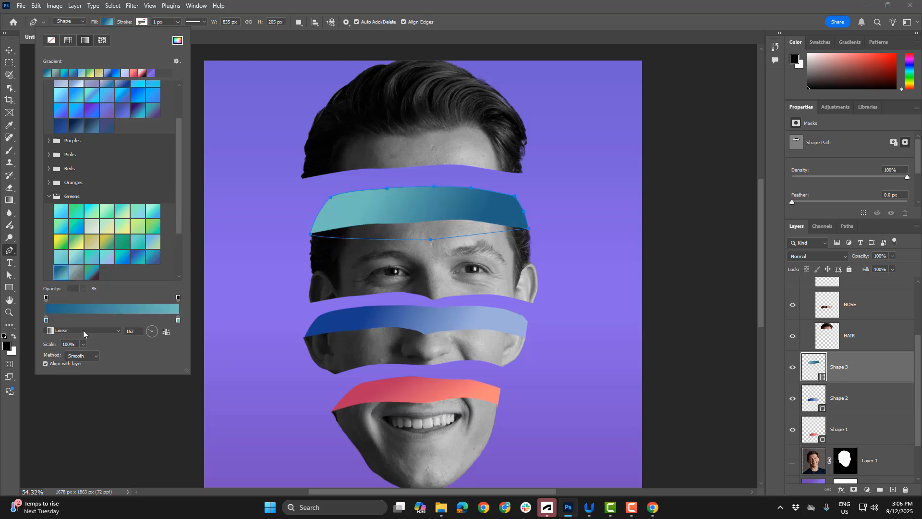
pyautogui.click(156, 334)
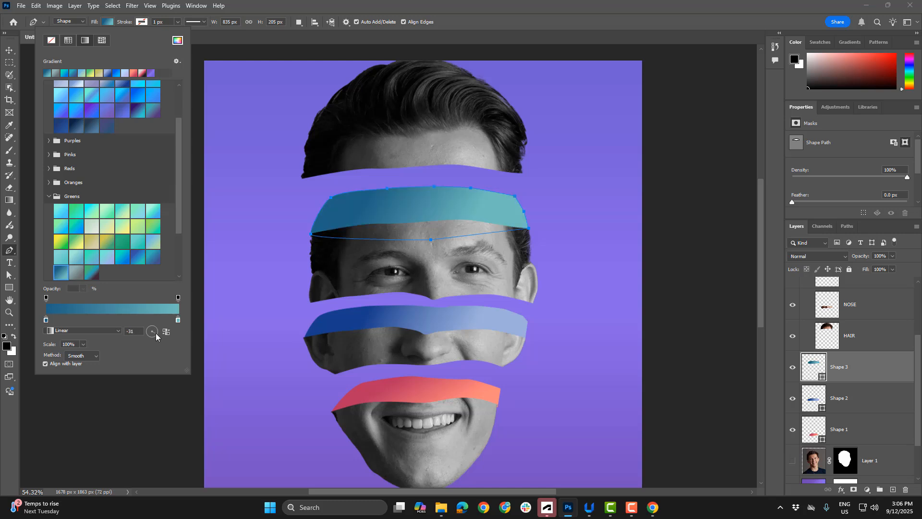
pyautogui.press('BackSpace')
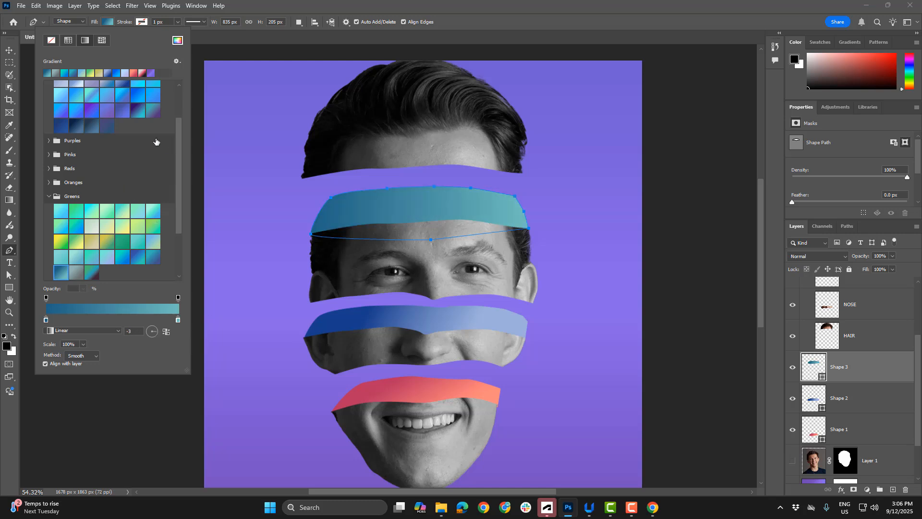
# With the Direct Selection tool, pick the middle anchor point on Shape 3's upper edge and deselect the shape
pyautogui.click(9, 264)
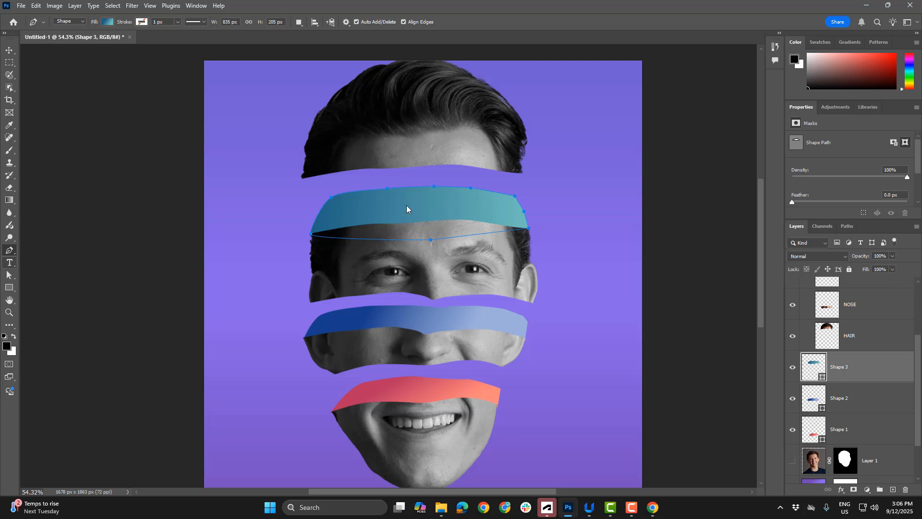
pyautogui.hotkey('ctrl', 't')
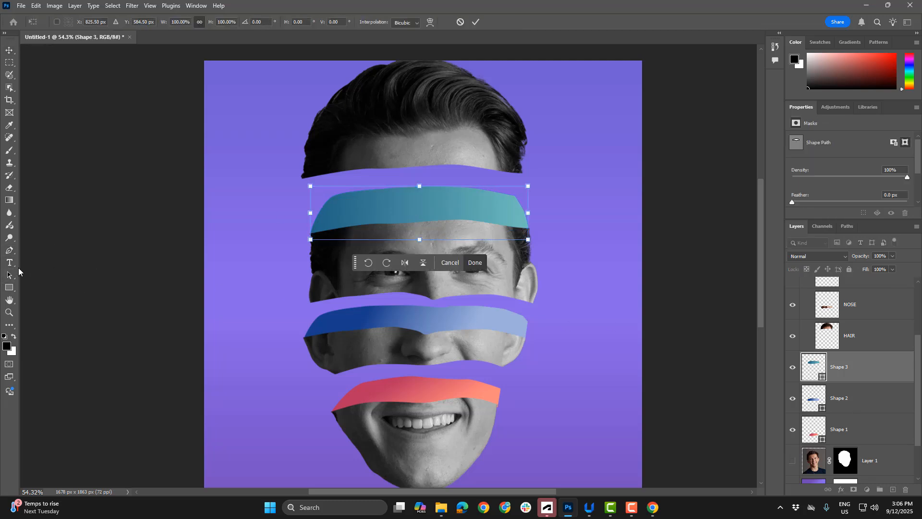
pyautogui.click(9, 275)
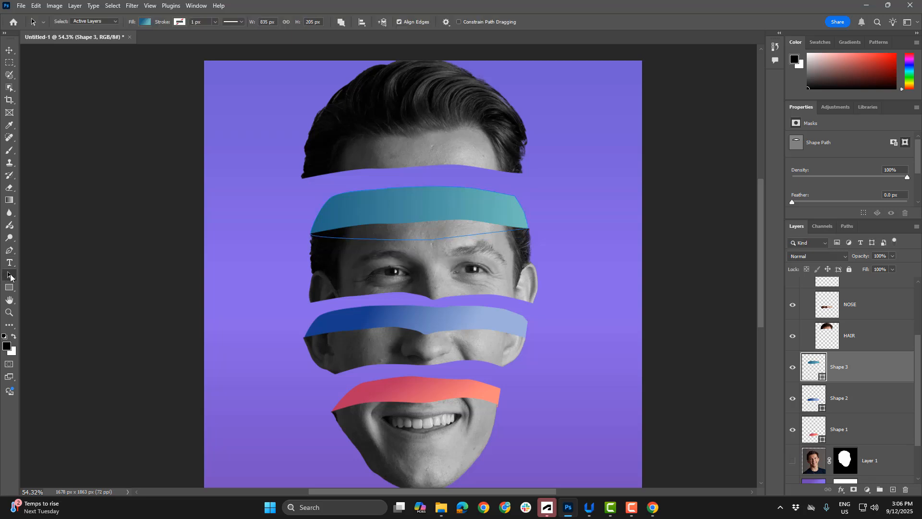
pyautogui.rightClick(10, 275)
pyautogui.click(43, 284)
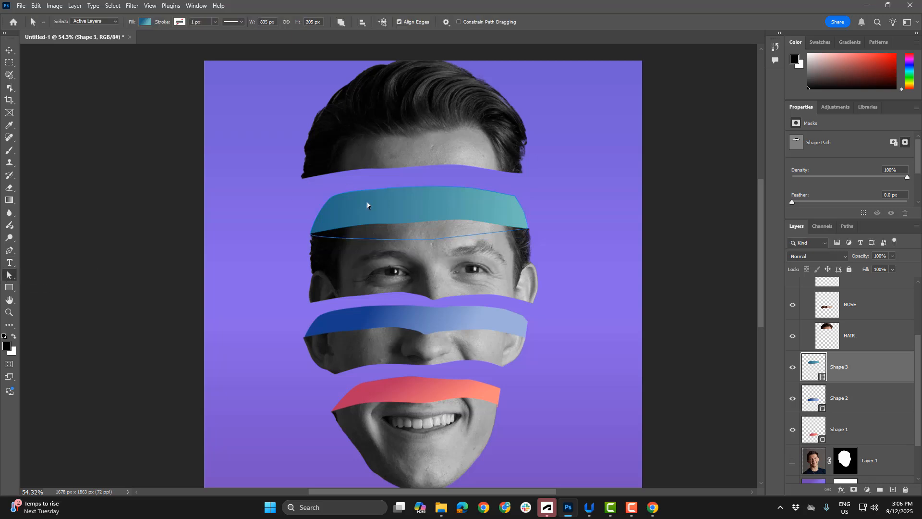
pyautogui.click(434, 187)
pyautogui.click(9, 50)
pyautogui.click(243, 159)
# Extend the canvas on its right side to a width of 2794 px with the Crop tool
pyautogui.scroll(-3, 596, 267)
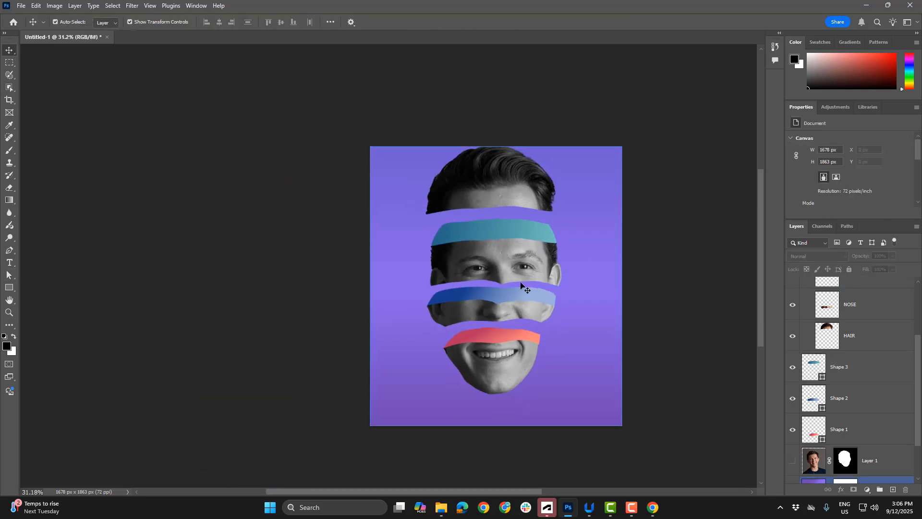
pyautogui.moveTo(521, 286); pyautogui.dragTo(262, 262)
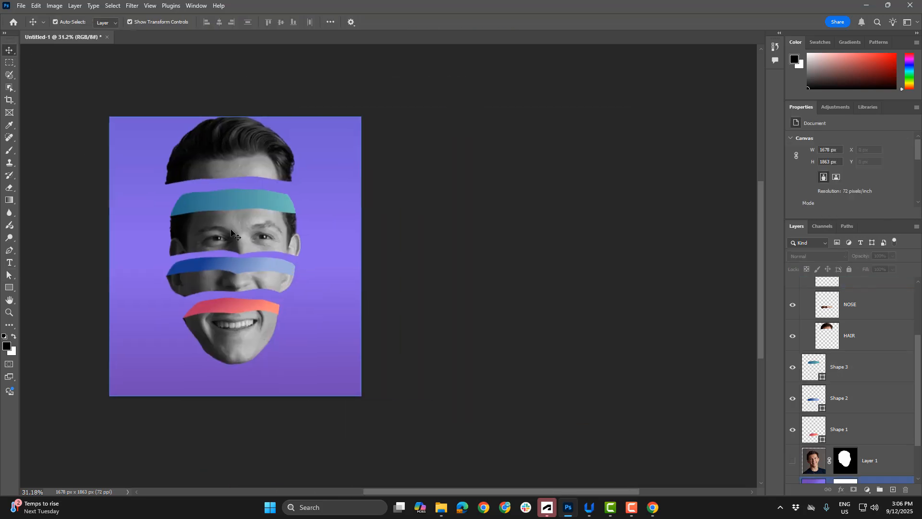
pyautogui.click(8, 99)
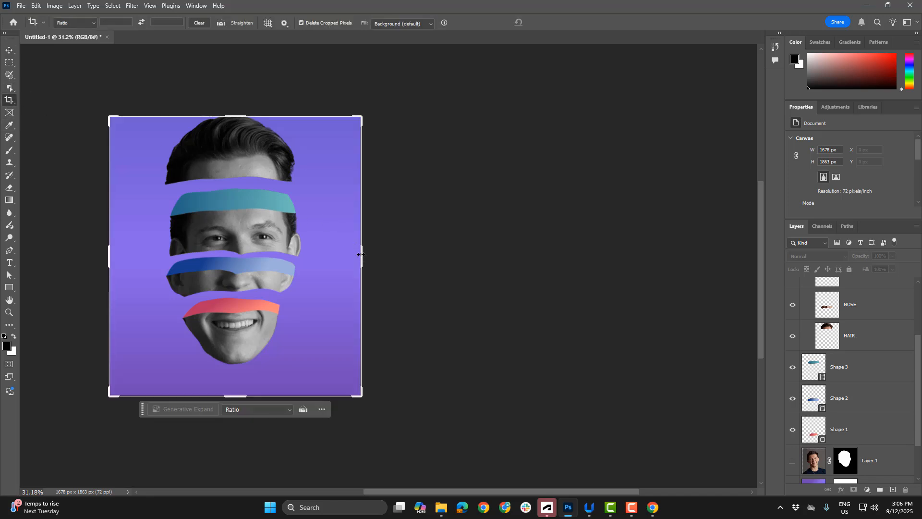
pyautogui.moveTo(361, 254); pyautogui.dragTo(438, 262)
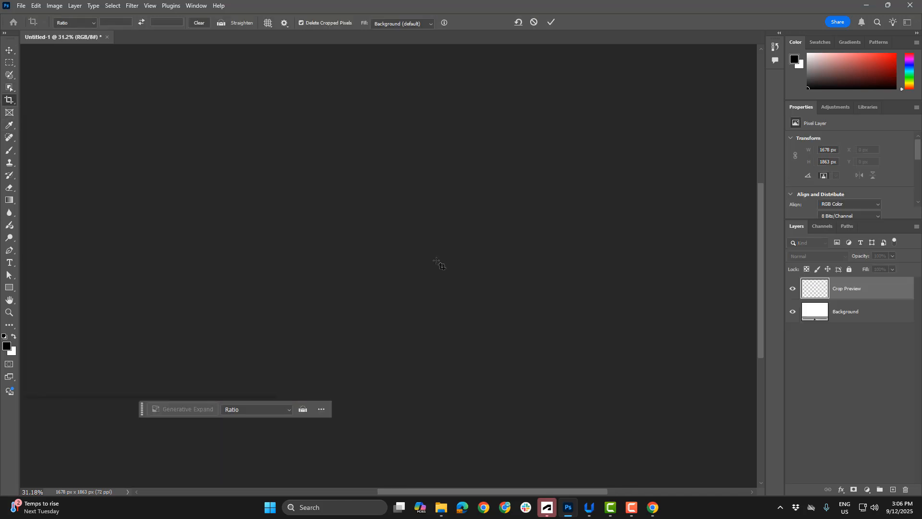
pyautogui.press('Return')
pyautogui.click(9, 51)
pyautogui.moveTo(198, 96); pyautogui.dragTo(418, 95)
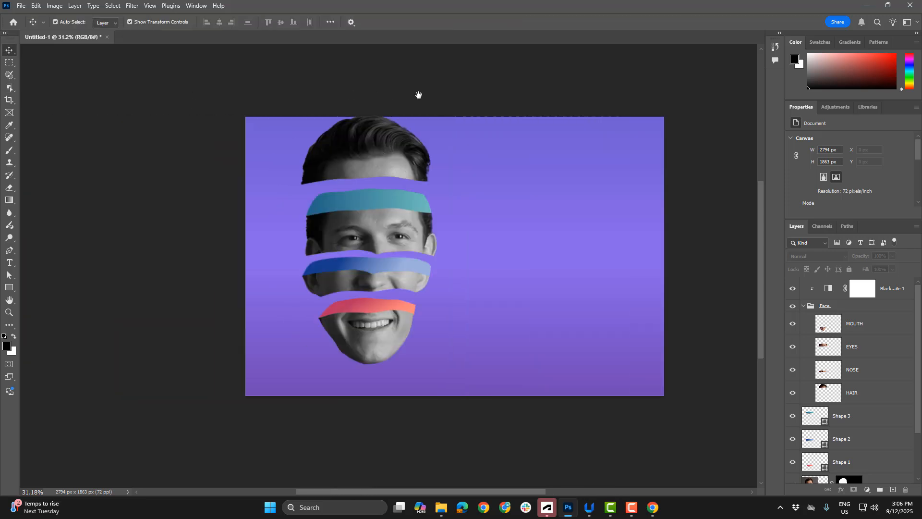
# Try to rotate the mouth slice on its own by about 35 degrees clockwise
pyautogui.click(820, 308)
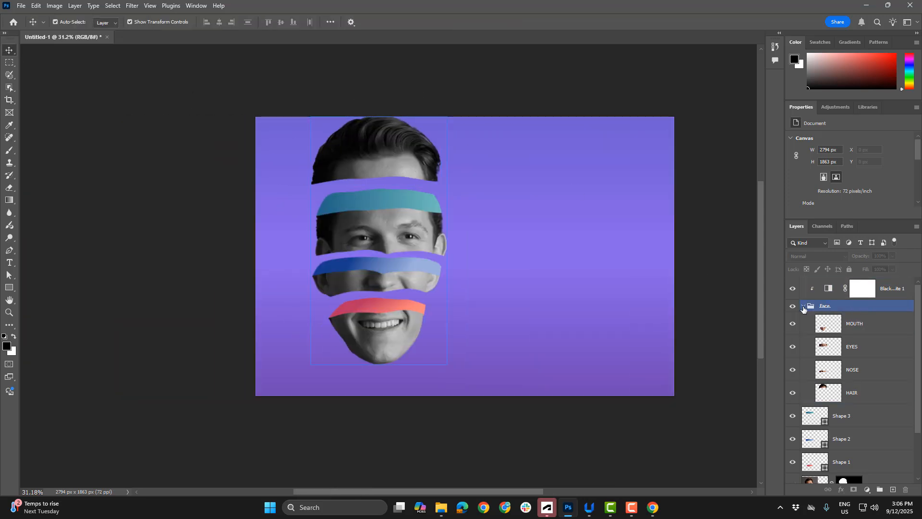
pyautogui.click(803, 307)
pyautogui.click(803, 307)
pyautogui.click(391, 175)
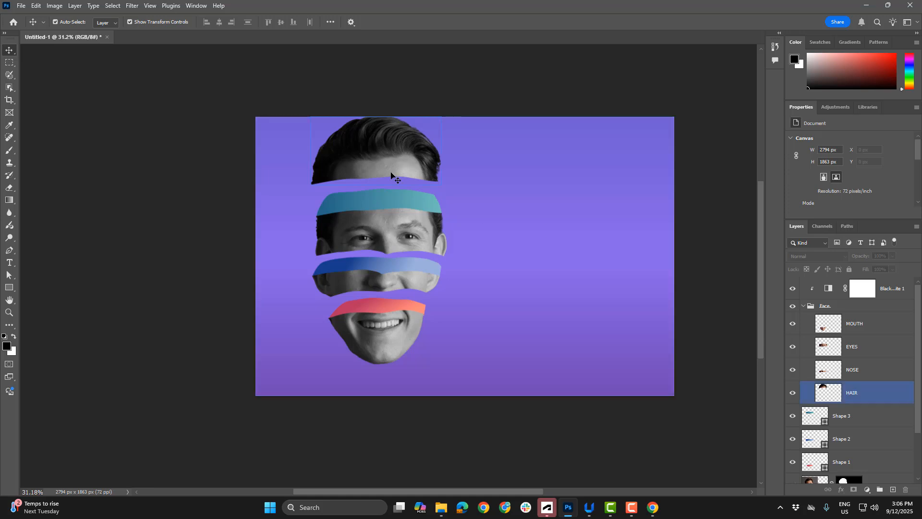
pyautogui.click(383, 351)
pyautogui.moveTo(429, 306); pyautogui.dragTo(450, 343)
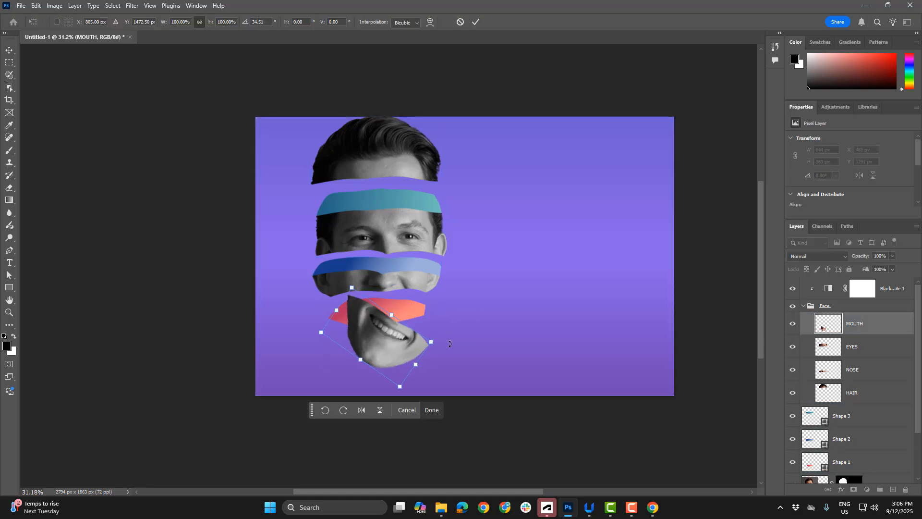
pyautogui.press('Escape')
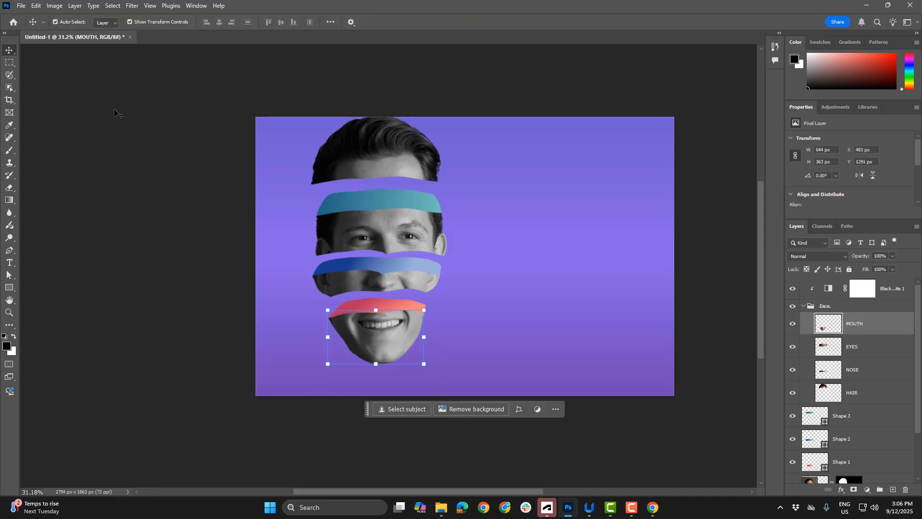
pyautogui.click(162, 170)
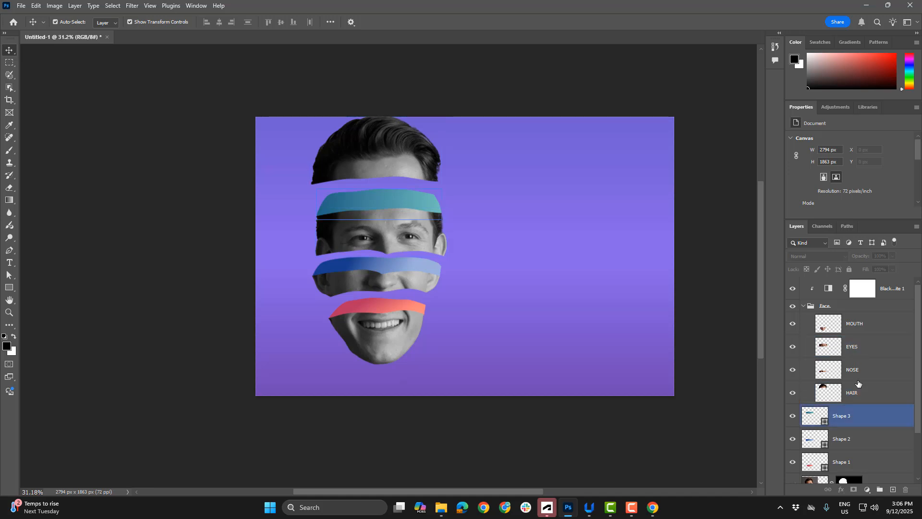
# Select the red Shape 1 together with the MOUTH layer and link the two layers
pyautogui.click(348, 304)
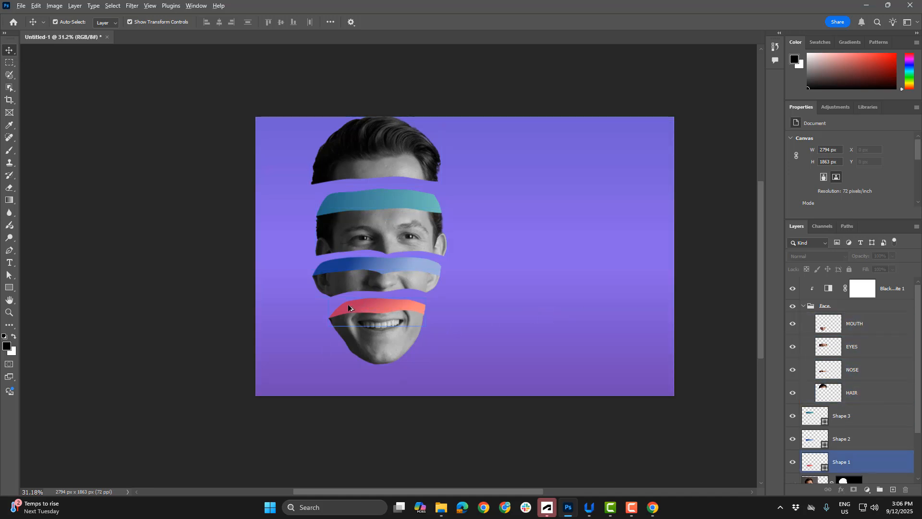
pyautogui.scroll(5, 348, 306)
pyautogui.click(397, 310)
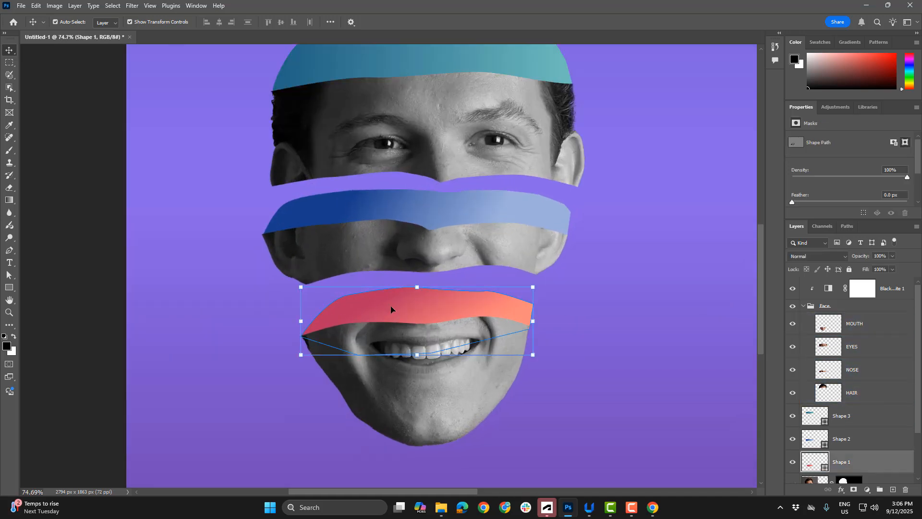
pyautogui.scroll(1, 417, 304)
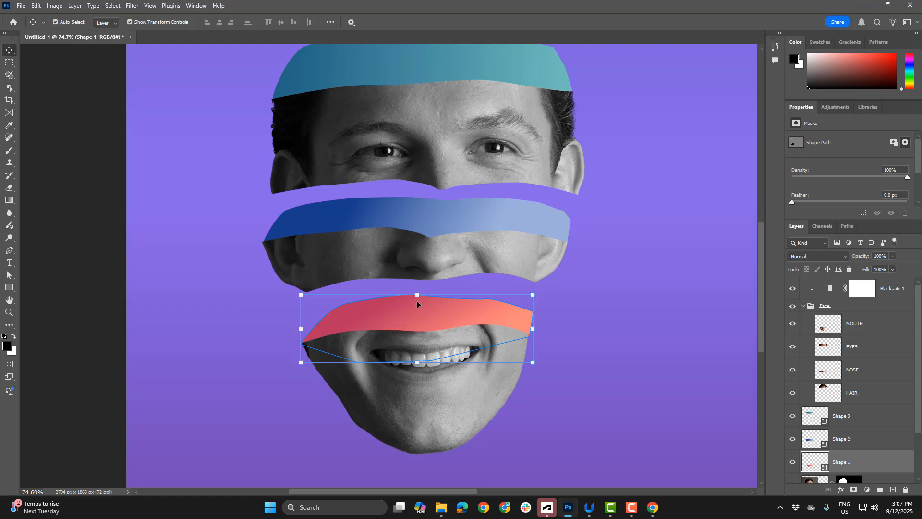
pyautogui.keyDown('shift'); pyautogui.click(435, 421); pyautogui.keyUp('shift')
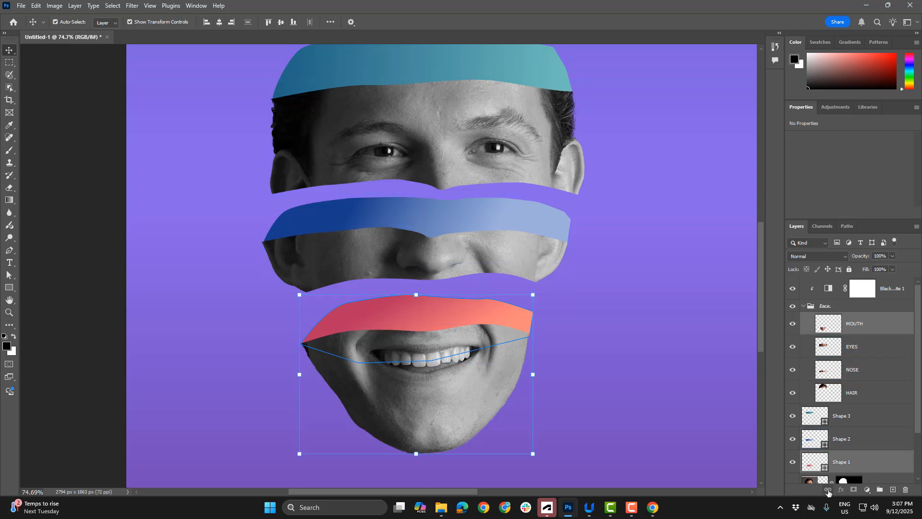
pyautogui.click(828, 490)
# Nudge the linked mouth slice and red shape to the right, rotate them about 4 degrees clockwise and lower them about 40 px
pyautogui.click(174, 281)
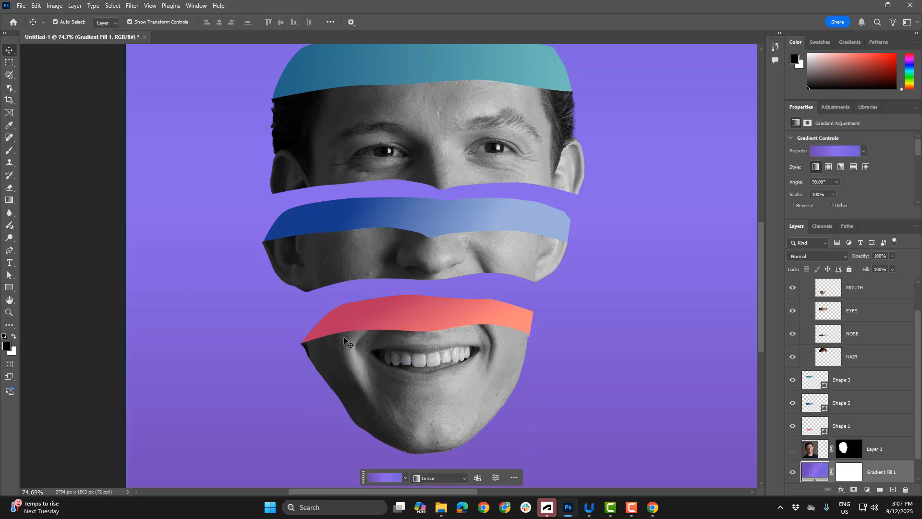
pyautogui.click(344, 340)
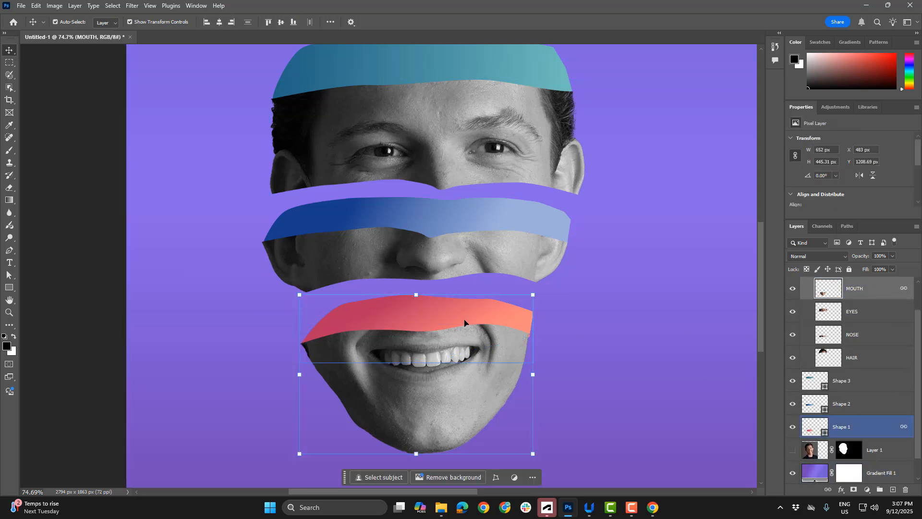
pyautogui.moveTo(464, 323); pyautogui.dragTo(470, 323)
pyautogui.click(499, 323)
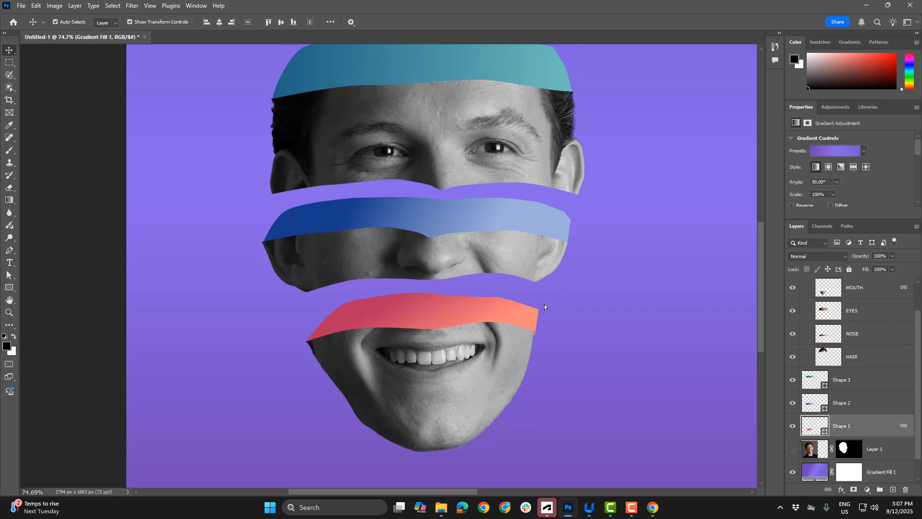
pyautogui.moveTo(554, 298); pyautogui.dragTo(559, 309)
pyautogui.press('Escape')
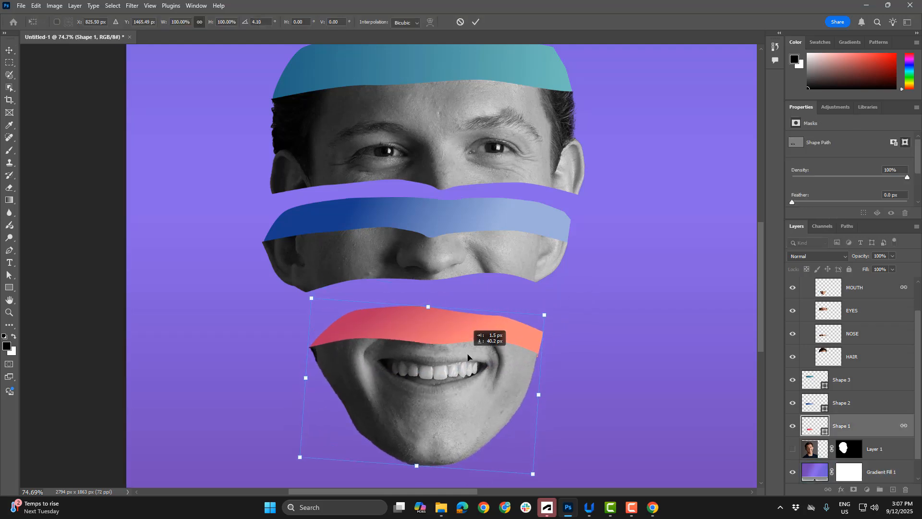
# Select the blue Shape 2 together with the NOSE layer and link the two layers
pyautogui.click(421, 212)
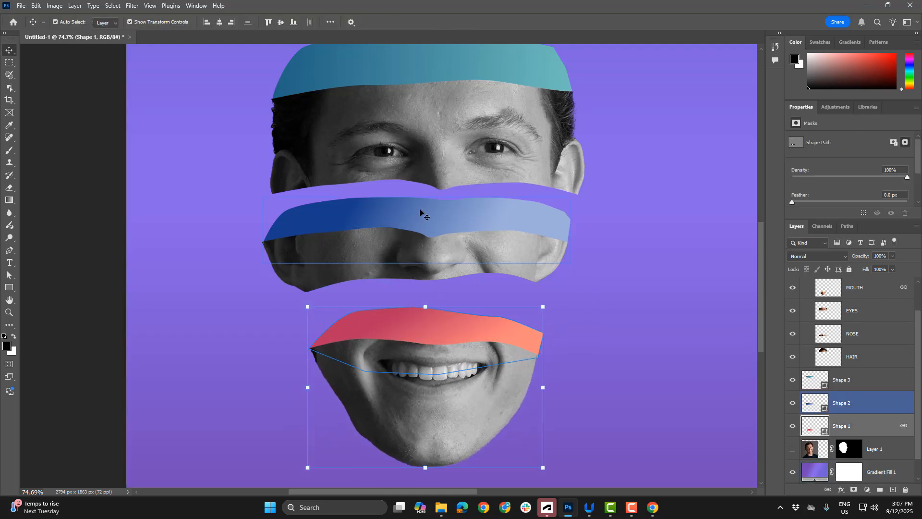
pyautogui.click(421, 212)
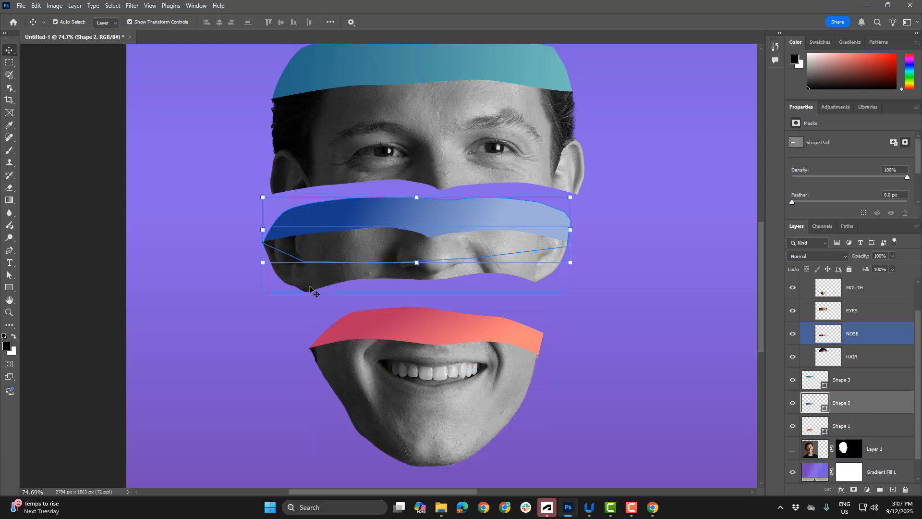
pyautogui.keyDown('shift'); pyautogui.click(309, 290); pyautogui.keyUp('shift')
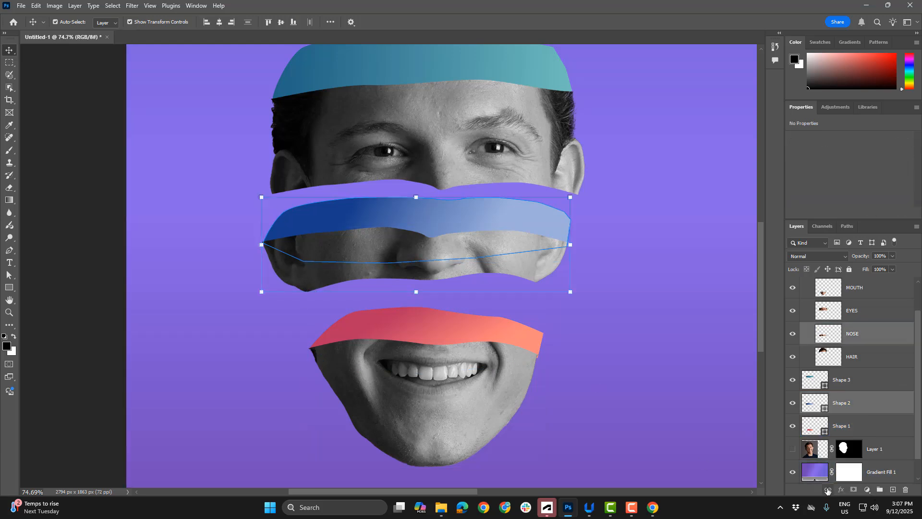
# Select the teal Shape 3 together with the EYES layer and link the two layers
pyautogui.scroll(5, 624, 195)
pyautogui.click(490, 193)
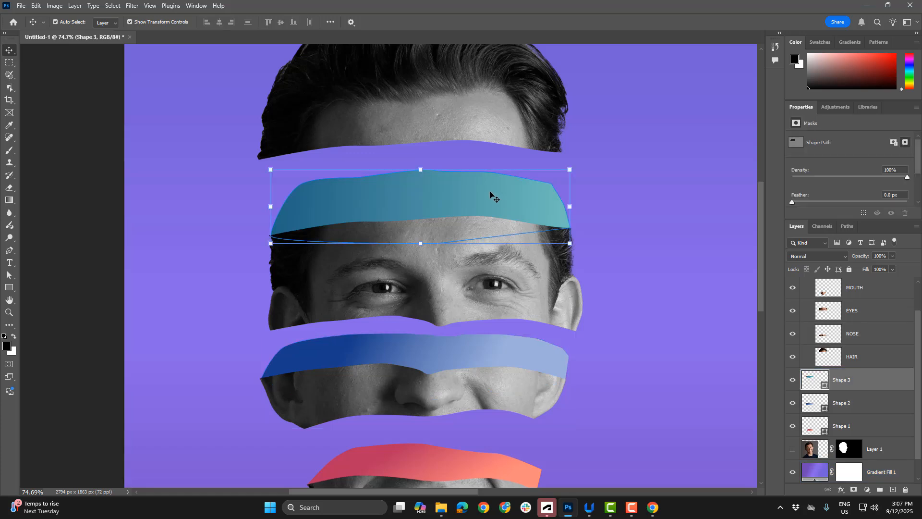
pyautogui.keyDown('shift'); pyautogui.click(454, 283); pyautogui.keyUp('shift')
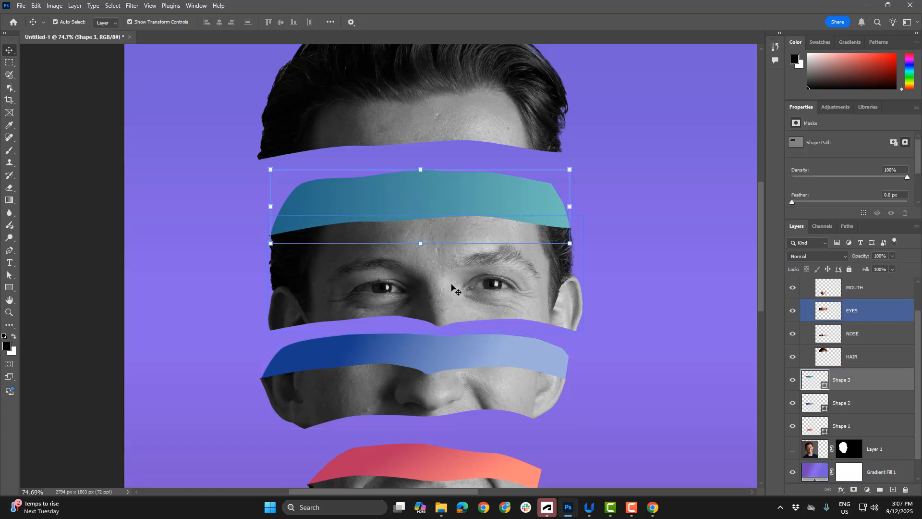
pyautogui.click(826, 489)
# Rotate the linked eyes slice and teal shape about 7.7 degrees counterclockwise, and nudge the hair slice slightly up and to the right
pyautogui.moveTo(595, 247); pyautogui.dragTo(666, 259)
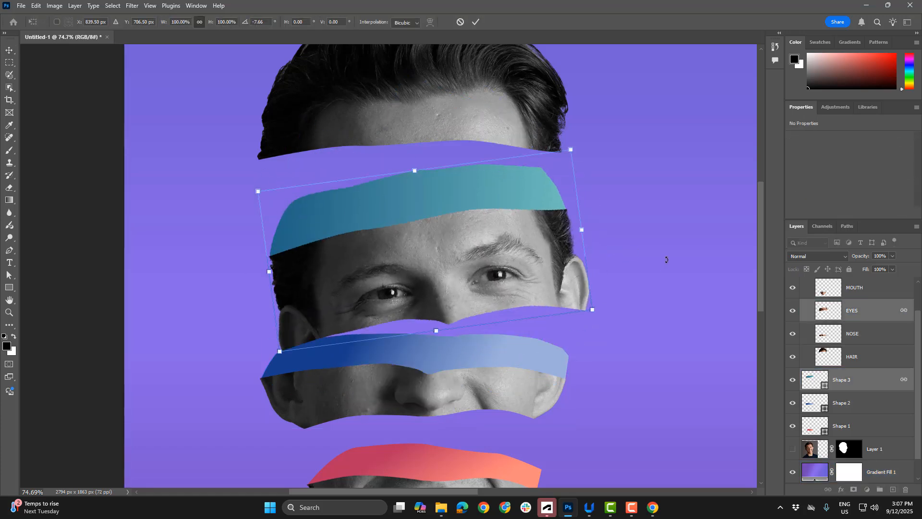
pyautogui.scroll(-3, 644, 281)
pyautogui.click(9, 50)
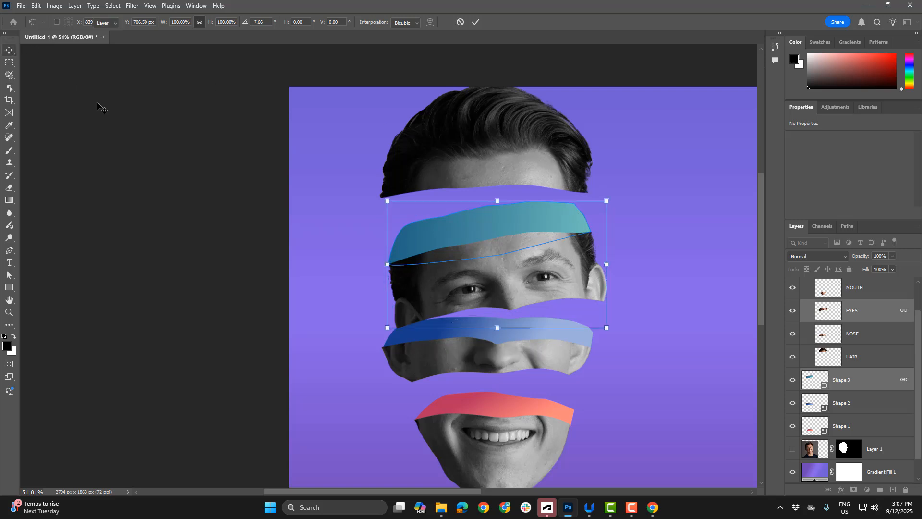
pyautogui.moveTo(504, 140); pyautogui.dragTo(515, 135)
# Rotate the linked eyes slice and teal shape about 6.6 degrees clockwise
pyautogui.click(528, 236)
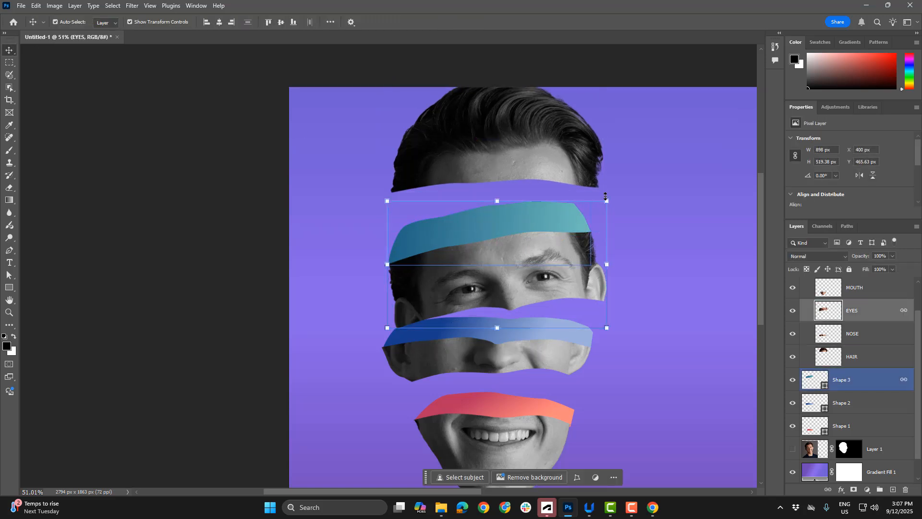
pyautogui.moveTo(616, 198); pyautogui.dragTo(631, 208)
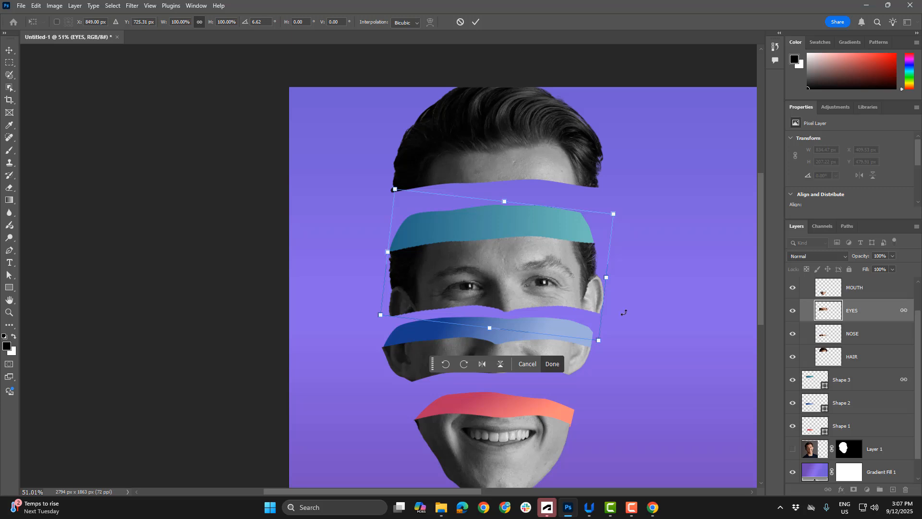
pyautogui.scroll(-3, 597, 420)
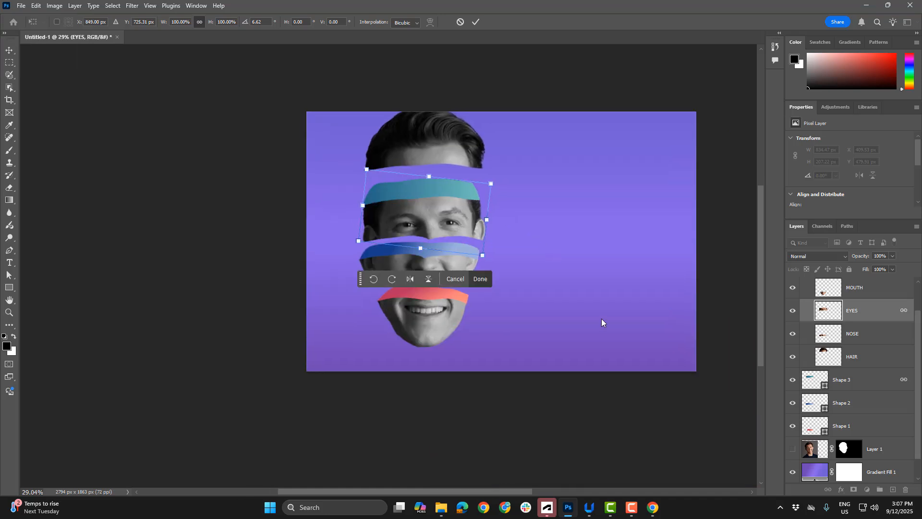
pyautogui.press('Return')
# Shift the mouth slice slightly right, and tilt the nose slice with its blue shape counterclockwise while moving it down and right
pyautogui.moveTo(436, 287); pyautogui.dragTo(496, 277)
pyautogui.click(453, 265)
pyautogui.moveTo(451, 260); pyautogui.dragTo(465, 276)
pyautogui.press('Return')
# Tilt the linked eyes slice and teal shape slightly clockwise and move them down and right, just above the nose slice
pyautogui.click(494, 248)
pyautogui.click(471, 225)
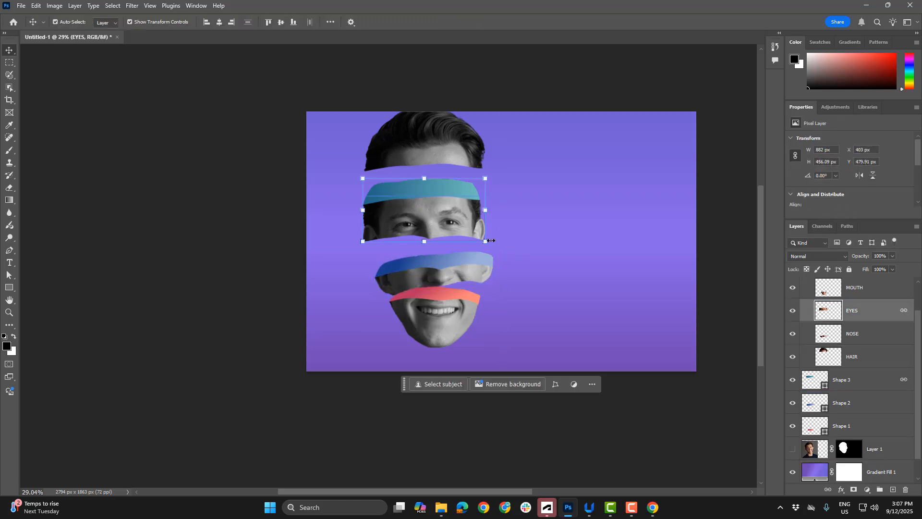
pyautogui.moveTo(494, 247); pyautogui.dragTo(489, 253)
pyautogui.moveTo(439, 219); pyautogui.dragTo(454, 235)
pyautogui.press('Return')
# Lower the hair slice onto the teal shape's edge and tilt it counterclockwise so a gap opens on its right side
pyautogui.moveTo(407, 138); pyautogui.dragTo(416, 174)
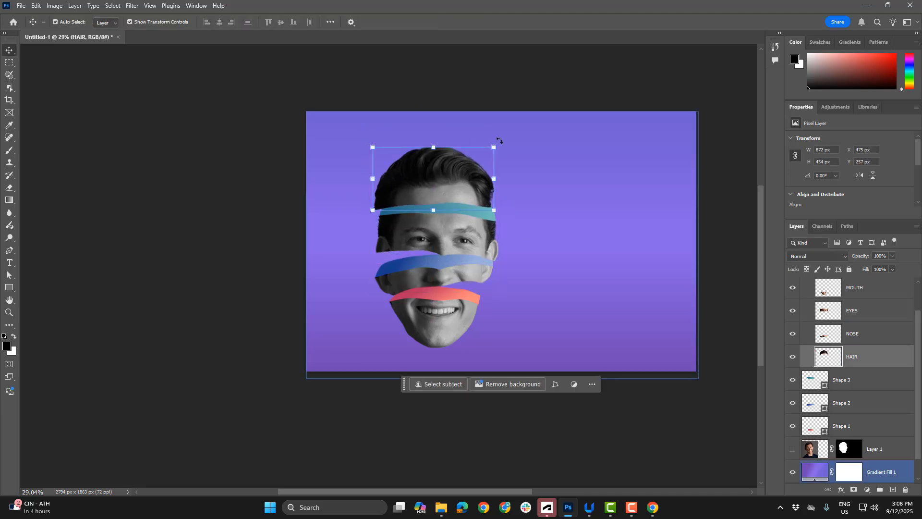
pyautogui.moveTo(497, 140); pyautogui.dragTo(492, 129)
pyautogui.moveTo(417, 162); pyautogui.dragTo(407, 153)
pyautogui.press('Return')
pyautogui.click(473, 210)
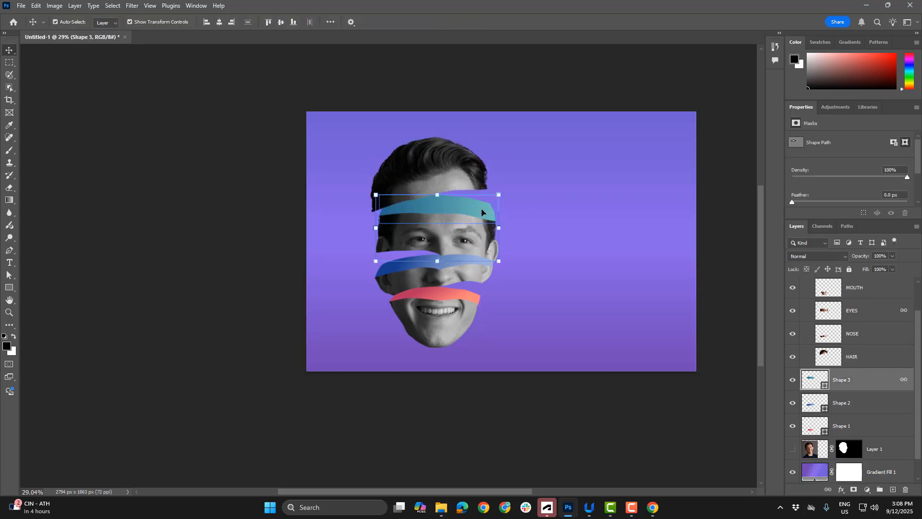
pyautogui.scroll(3, 440, 230)
pyautogui.scroll(-3, 440, 230)
pyautogui.click(332, 210)
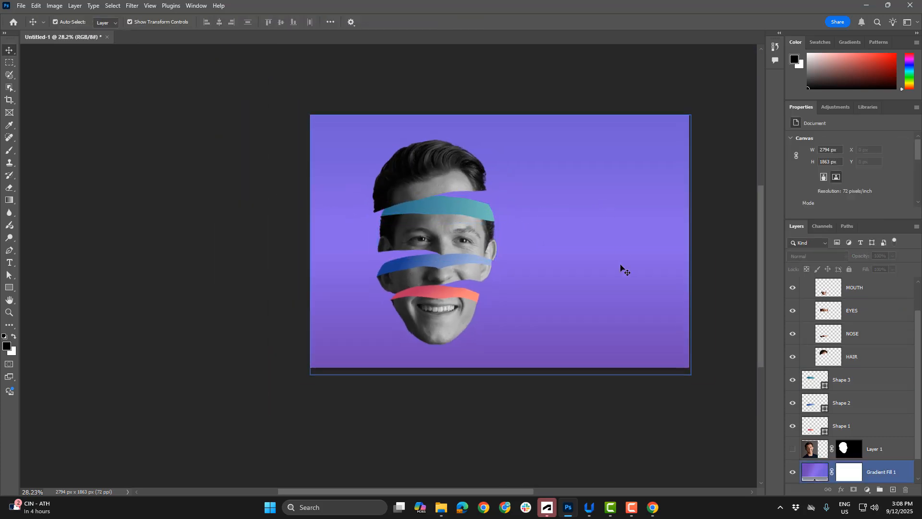
# Change the background's Gradient Fill 1 to the peach-to-blue preset at the end of the Purples group
pyautogui.scroll(-1, 817, 451)
pyautogui.doubleClick(817, 452)
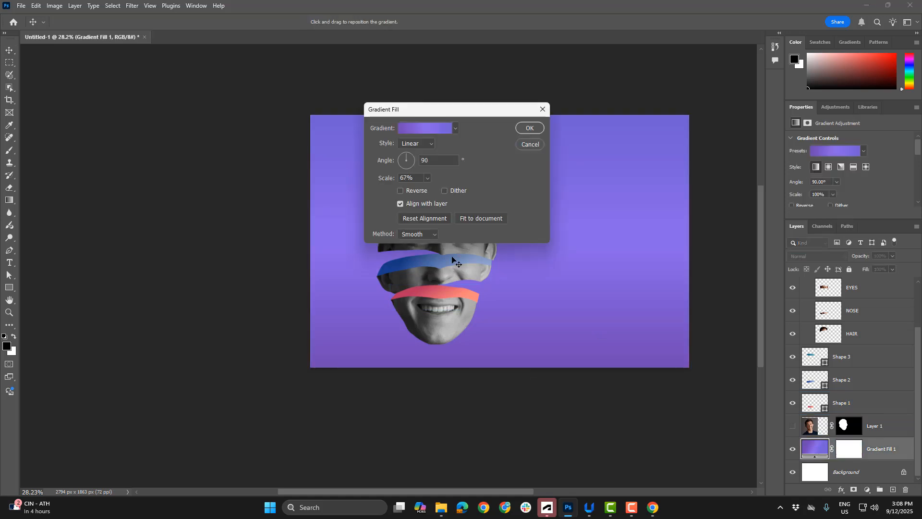
pyautogui.moveTo(432, 96); pyautogui.dragTo(630, 93)
pyautogui.click(596, 116)
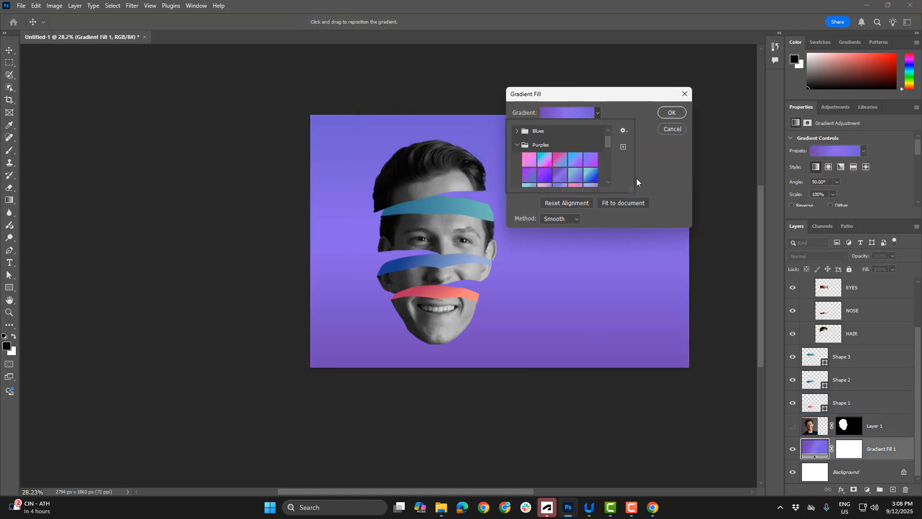
pyautogui.scroll(-3, 601, 158)
pyautogui.click(559, 159)
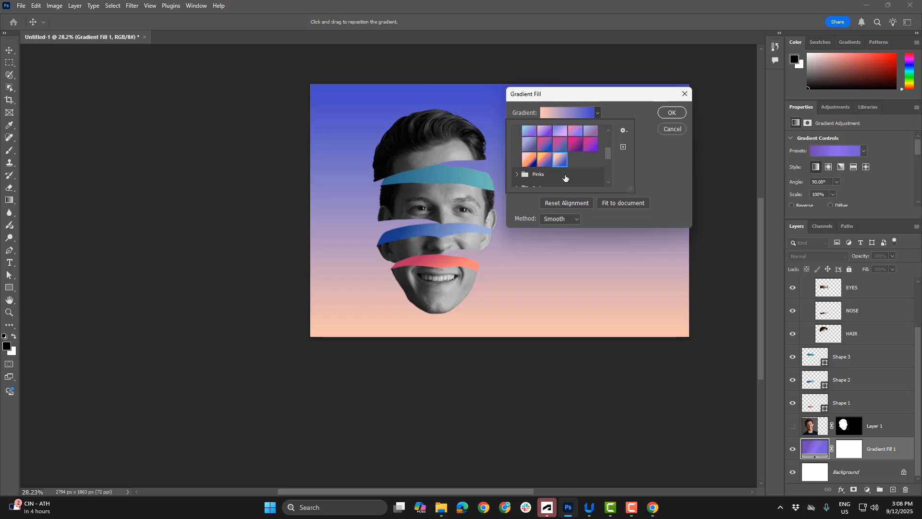
pyautogui.click(659, 112)
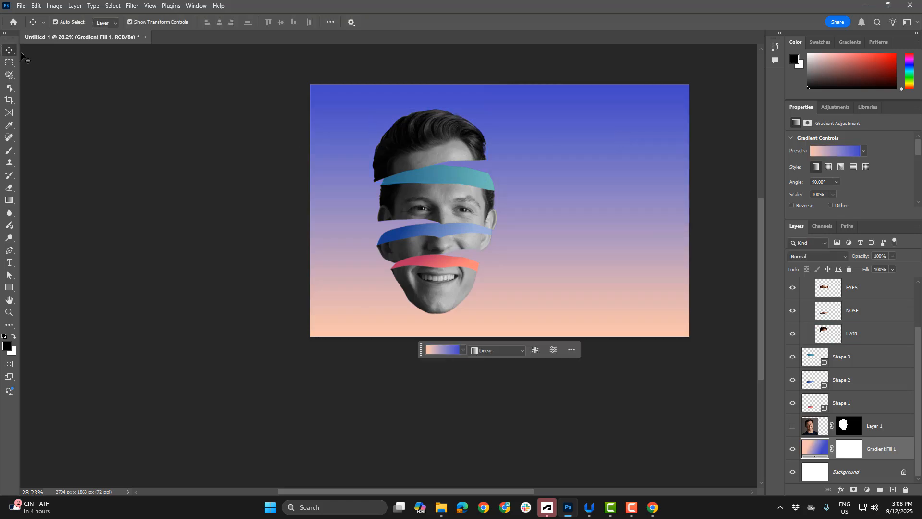
pyautogui.click(76, 204)
# Add the text SPLIT in the empty area to the right of the face
pyautogui.click(5, 265)
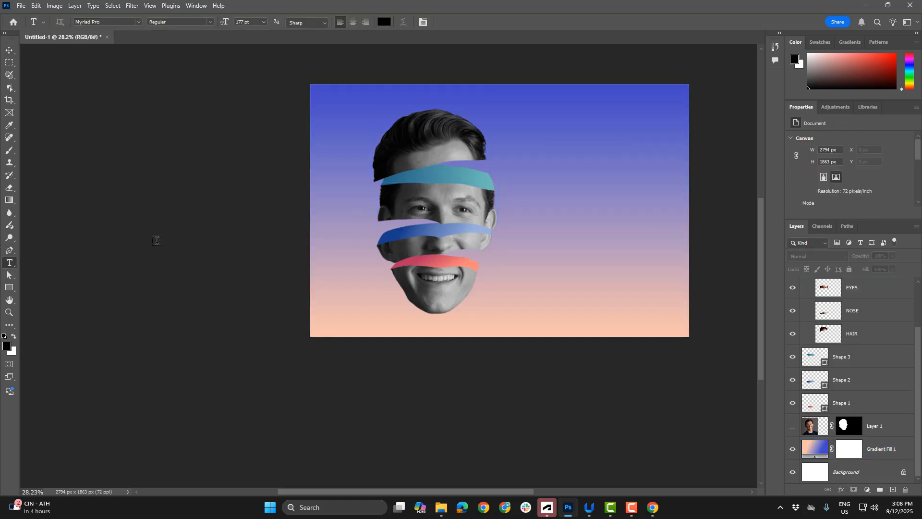
pyautogui.click(528, 194)
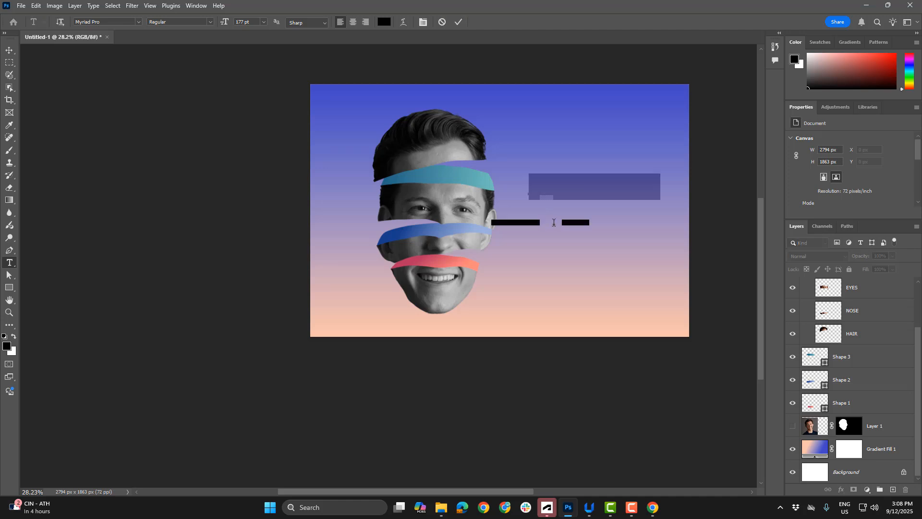
pyautogui.write('SPLIT')
pyautogui.click(9, 49)
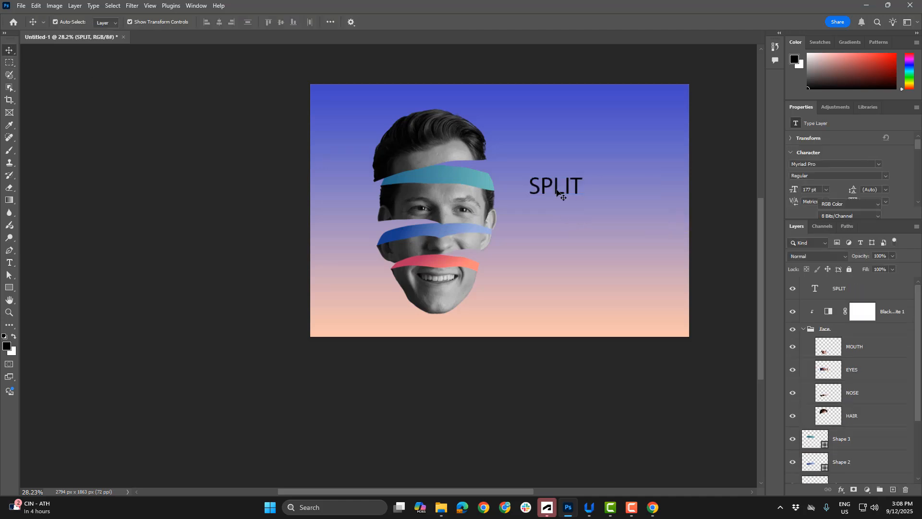
# Change the font of the SPLIT text to Swis721 BlkCn BT Black
pyautogui.doubleClick(557, 191)
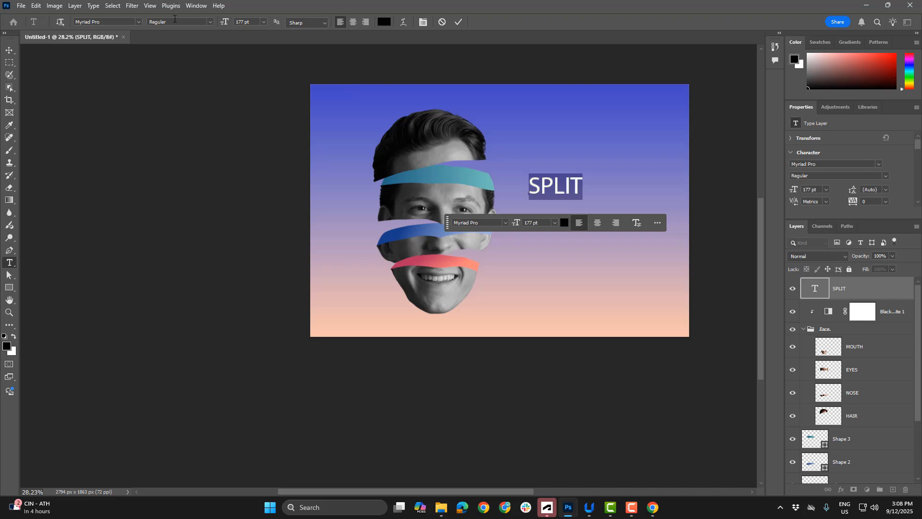
pyautogui.click(138, 22)
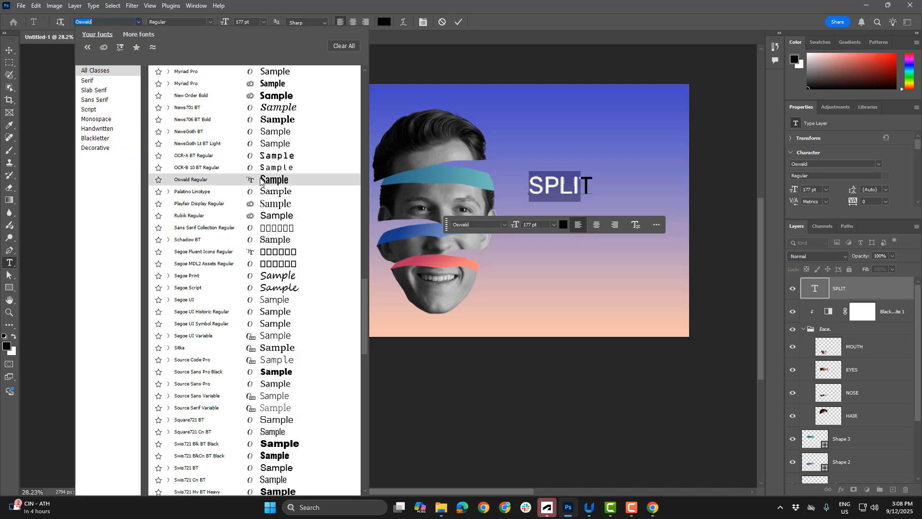
pyautogui.click(267, 454)
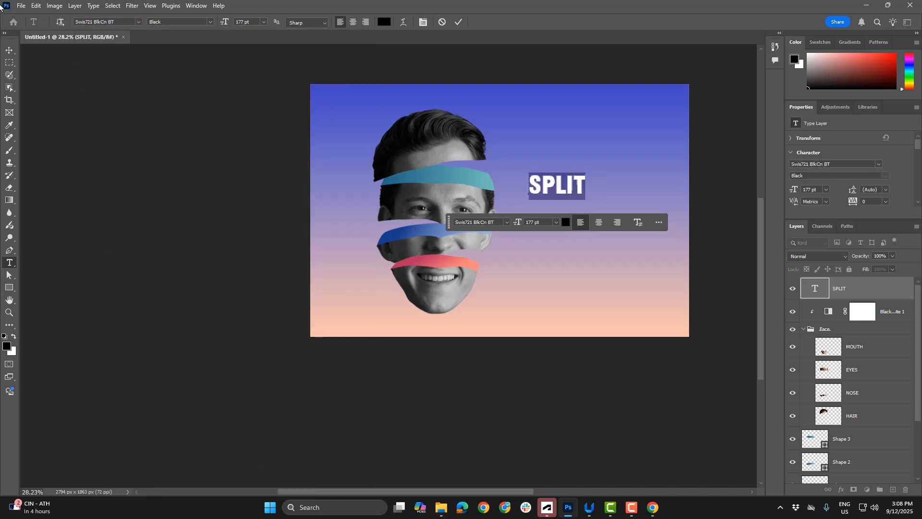
pyautogui.hotkey('ctrl', 'Return')
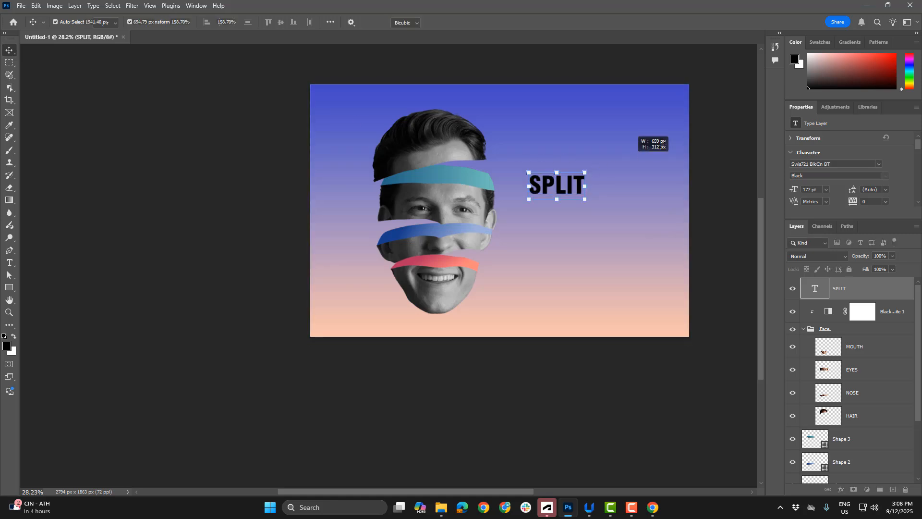
# Enlarge the SPLIT text to about 408 pt and position it to the right of the face
pyautogui.moveTo(663, 144); pyautogui.dragTo(658, 138)
pyautogui.moveTo(606, 184)
pyautogui.mouseDown()
pyautogui.moveTo(604, 200)
pyautogui.moveTo(598, 192)
pyautogui.mouseUp()
pyautogui.press('Return')
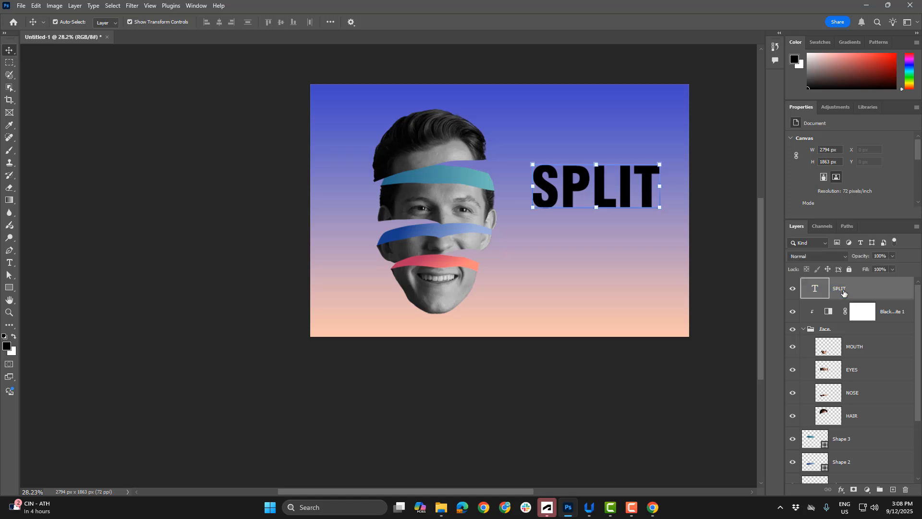
# Select the SPLIT layer and draw a rectangular marquee around the upper half of its letters
pyautogui.click(843, 292)
pyautogui.click(9, 288)
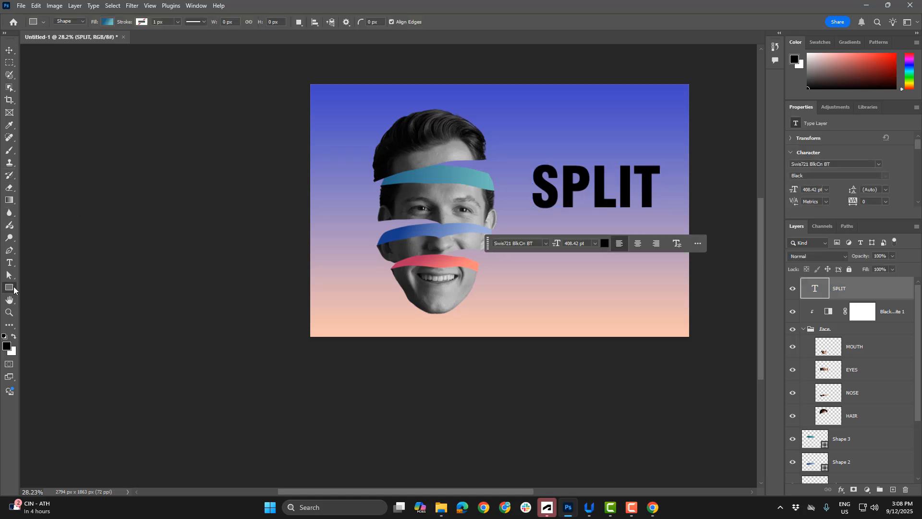
pyautogui.click(9, 63)
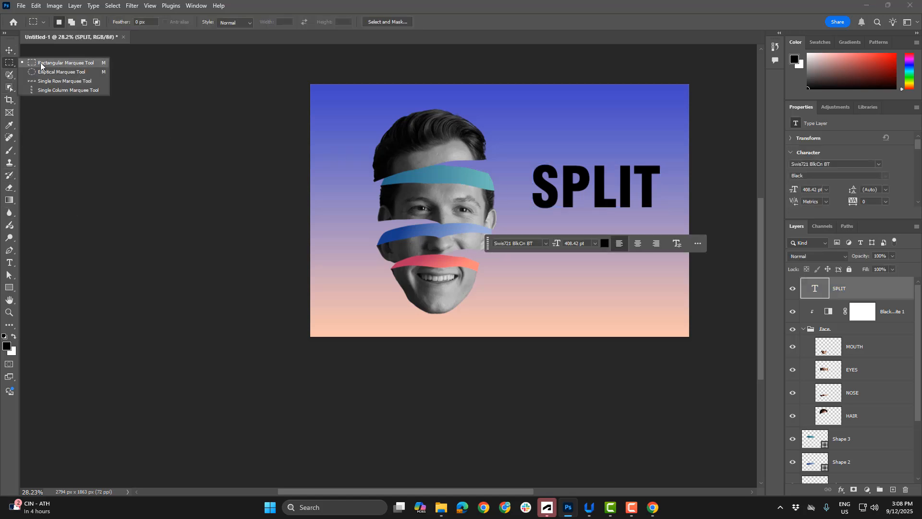
pyautogui.click(43, 63)
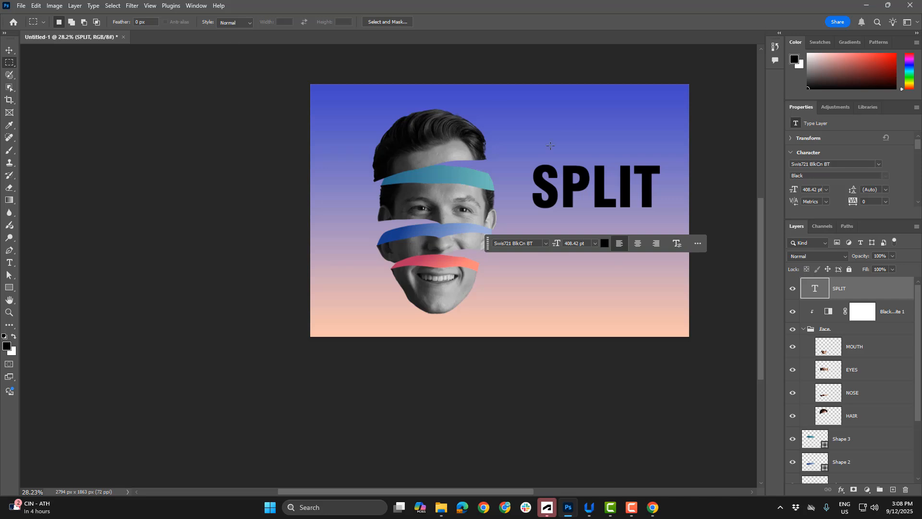
pyautogui.moveTo(525, 150); pyautogui.dragTo(671, 188)
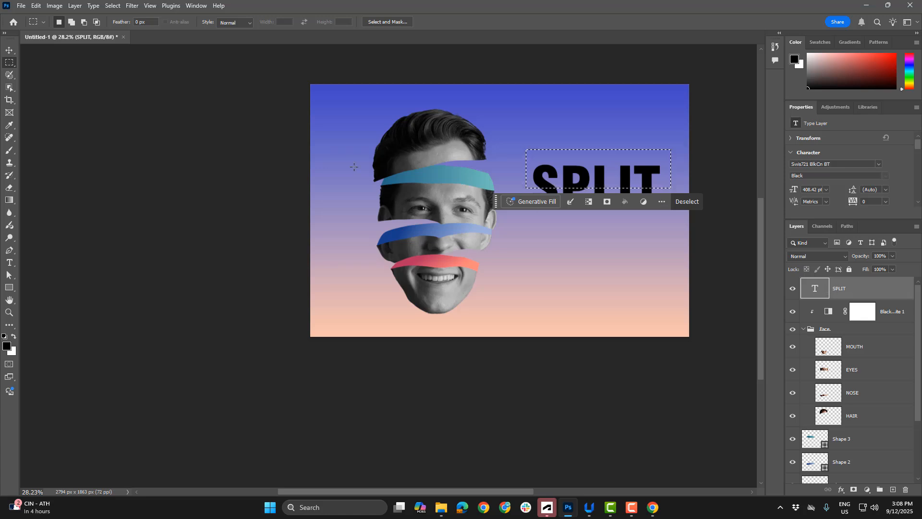
# Rasterize the SPLIT text layer, then cut the selected upper half of its letters and paste it onto its own layer
pyautogui.rightClick(838, 291)
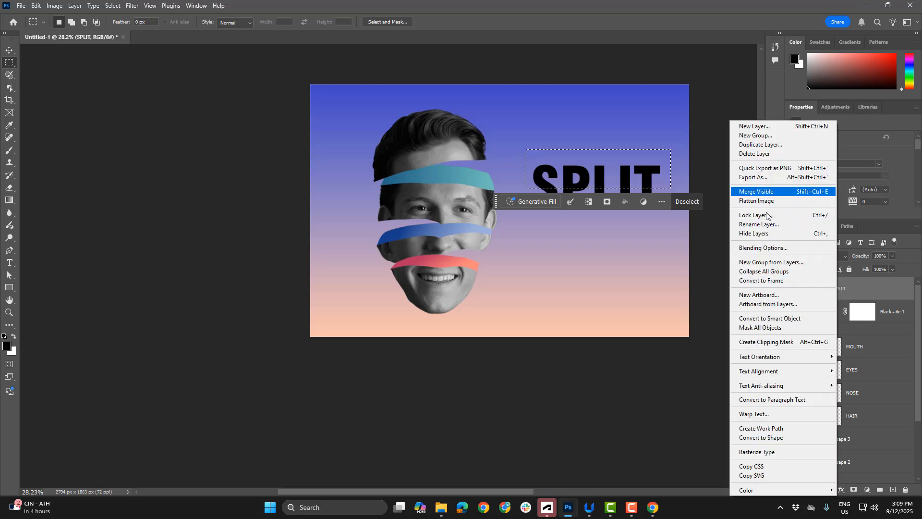
pyautogui.click(768, 453)
pyautogui.hotkey('ctrl', 'x')
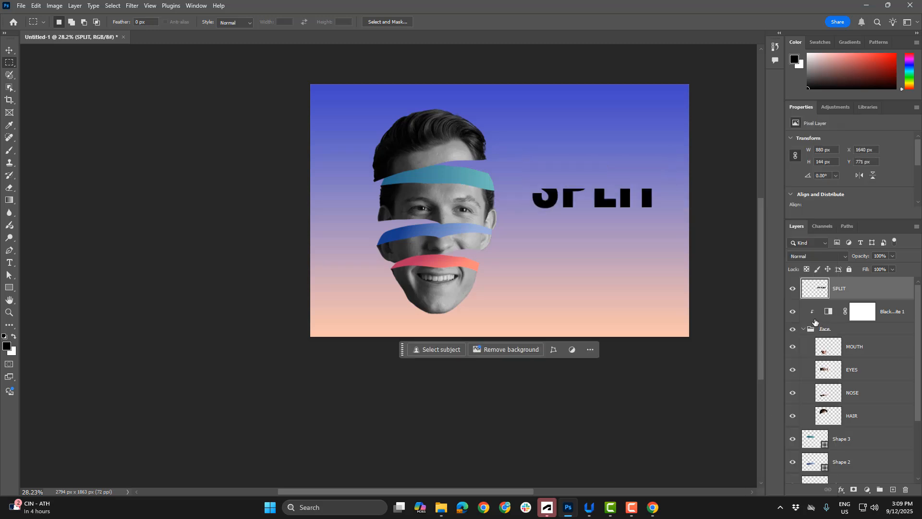
pyautogui.hotkey('ctrl', 'v')
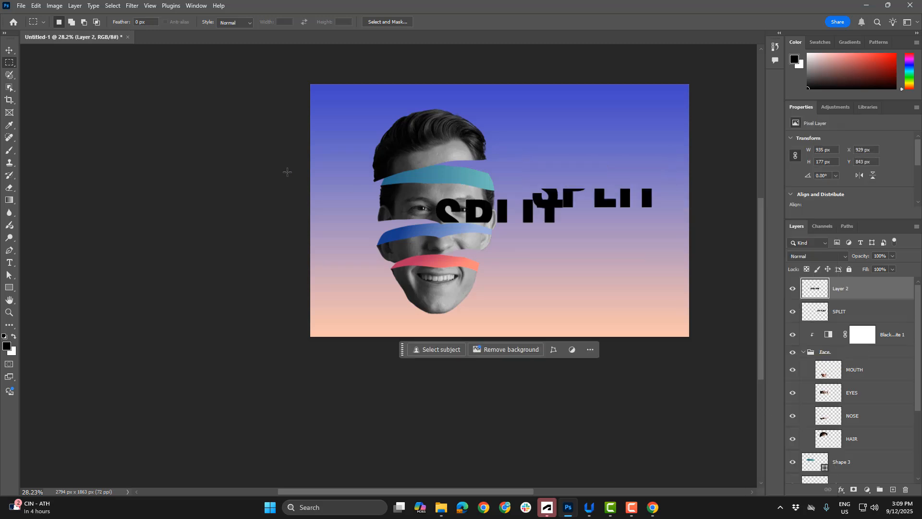
# Move the pasted upper half of SPLIT back above the lower half with a slight gap and a small upward tilt
pyautogui.click(9, 50)
pyautogui.moveTo(559, 214); pyautogui.dragTo(646, 166)
pyautogui.press('Return')
pyautogui.click(600, 100)
pyautogui.click(594, 76)
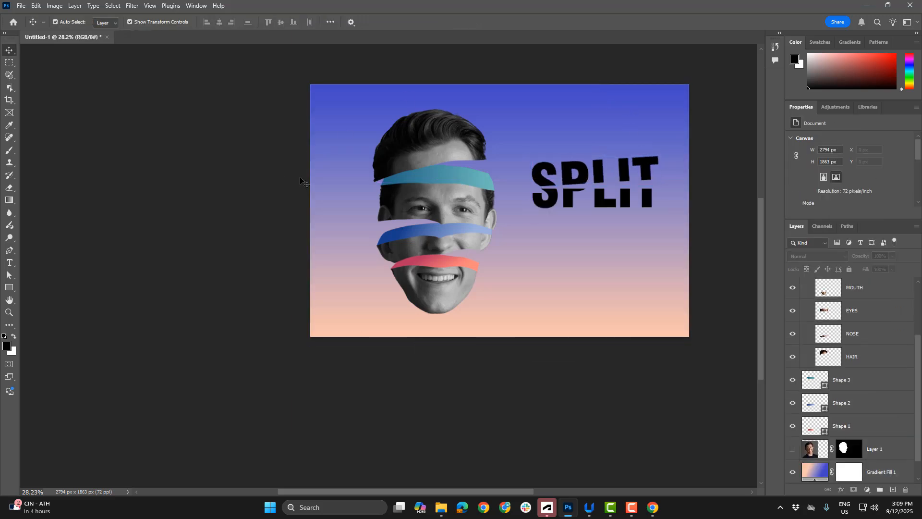
# Select all the face slices with their gradient edges and move them slightly up the canvas
pyautogui.moveTo(369, 72); pyautogui.dragTo(468, 315)
pyautogui.moveTo(425, 154); pyautogui.dragTo(422, 139)
pyautogui.click(108, 156)
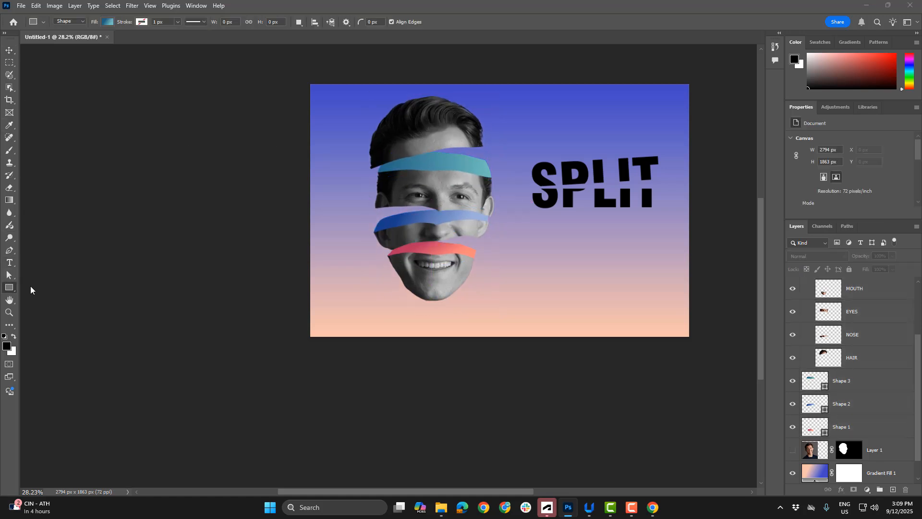
# Draw a flat, thin ellipse about 1094 px wide and 39 px high beneath the chin of the face
pyautogui.rightClick(10, 288)
pyautogui.click(53, 302)
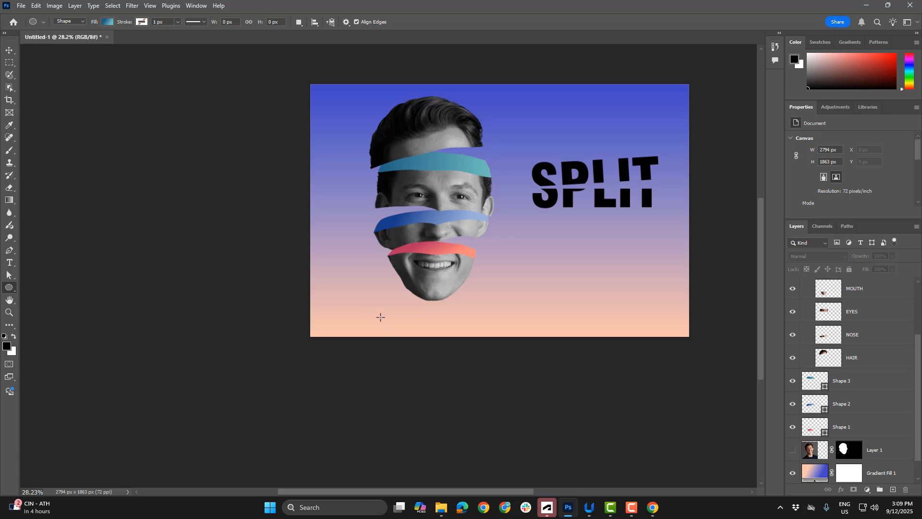
pyautogui.moveTo(380, 317)
pyautogui.mouseDown()
pyautogui.moveTo(535, 323)
pyautogui.moveTo(531, 316)
pyautogui.moveTo(454, 319)
pyautogui.mouseUp()
pyautogui.press('v')
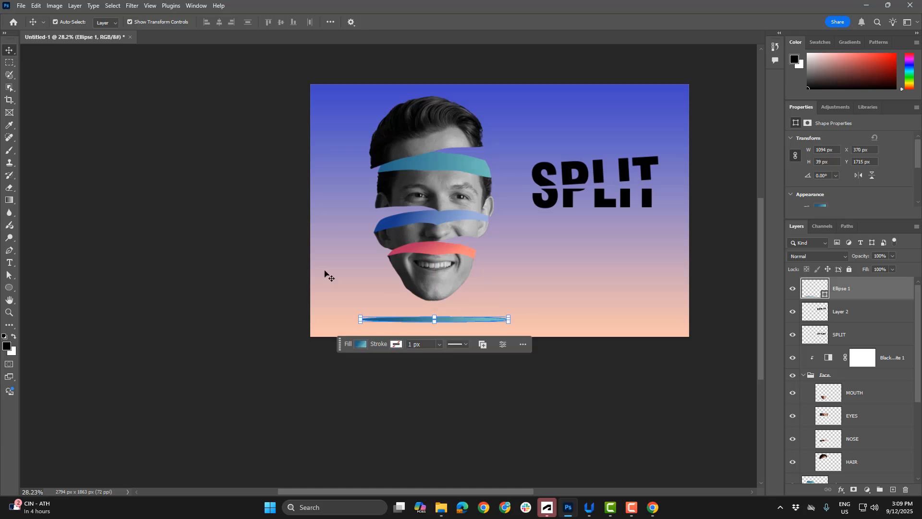
# Change the fill of the ellipse beneath the face to solid black (000000)
pyautogui.click(10, 252)
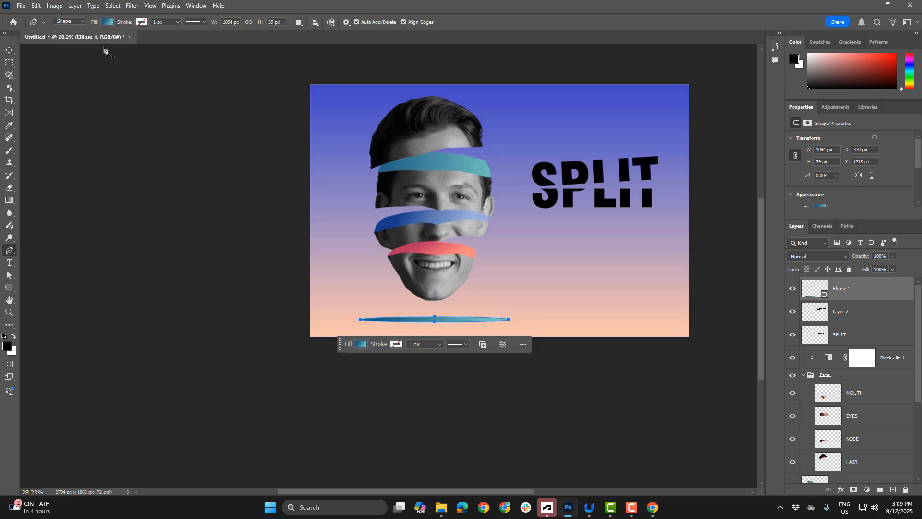
pyautogui.click(108, 22)
pyautogui.scroll(1, 124, 126)
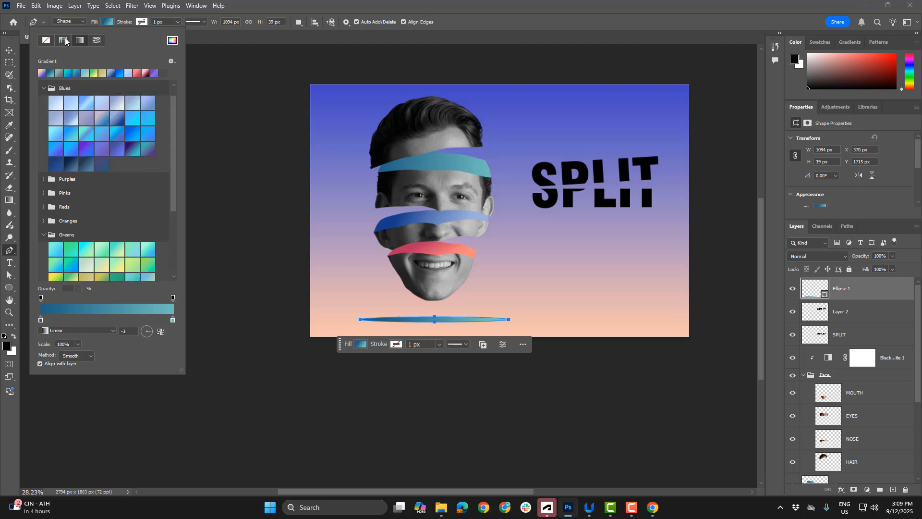
pyautogui.click(172, 41)
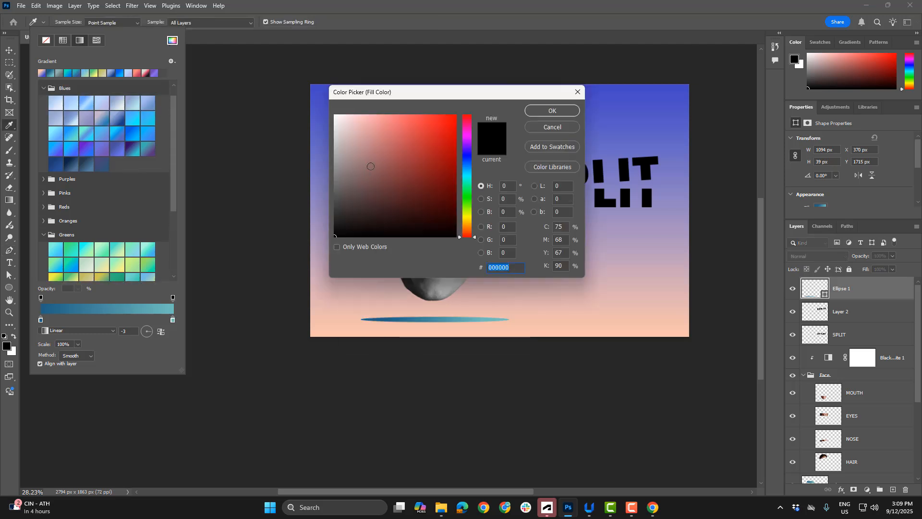
pyautogui.click(564, 111)
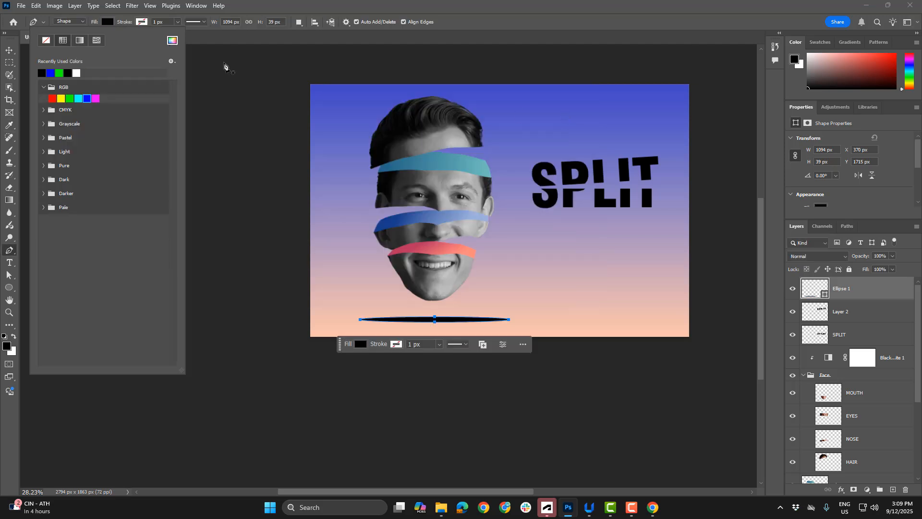
pyautogui.click(9, 51)
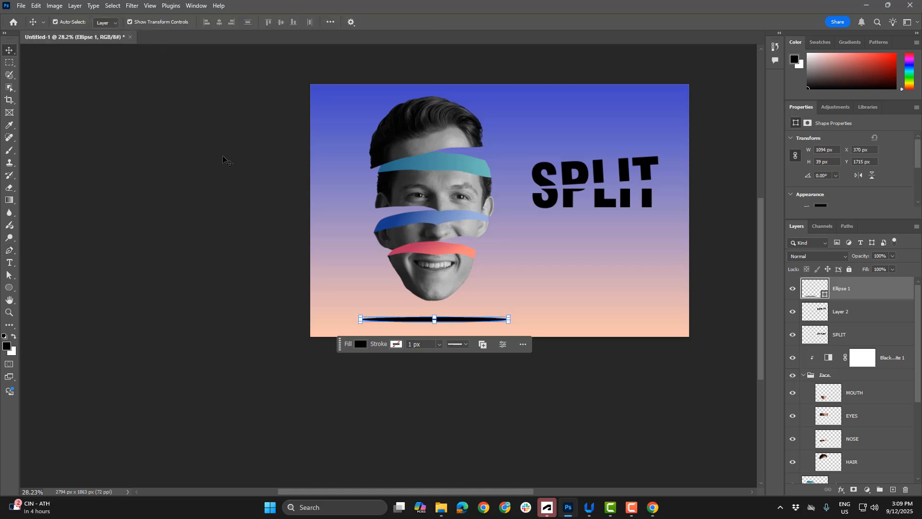
# Convert the black ellipse to a smart object and apply a Gaussian Blur with a radius of 26.3 pixels
pyautogui.scroll(3, 418, 278)
pyautogui.click(438, 333)
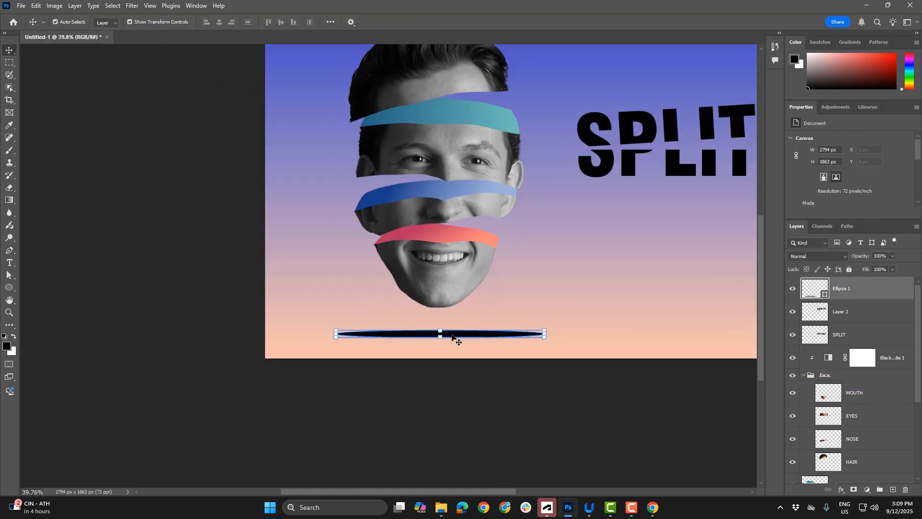
pyautogui.click(152, 5)
pyautogui.moveTo(128, 8)
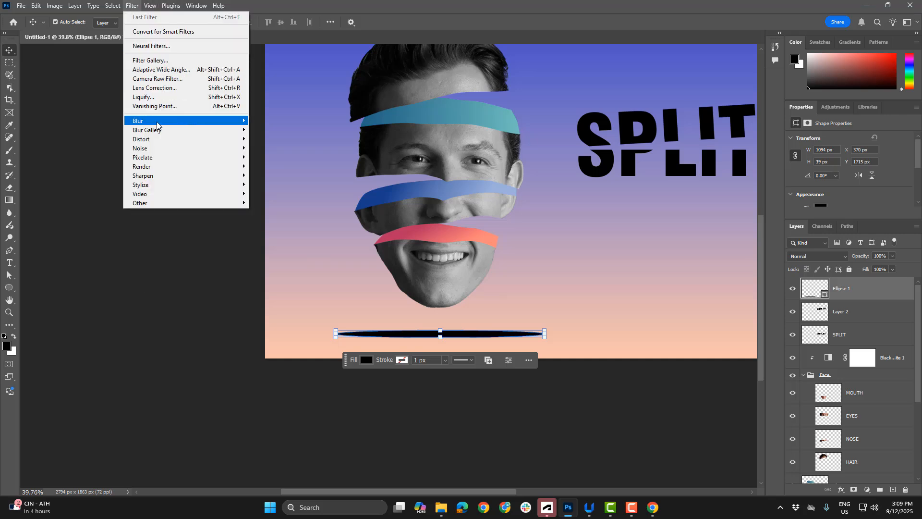
pyautogui.moveTo(156, 122)
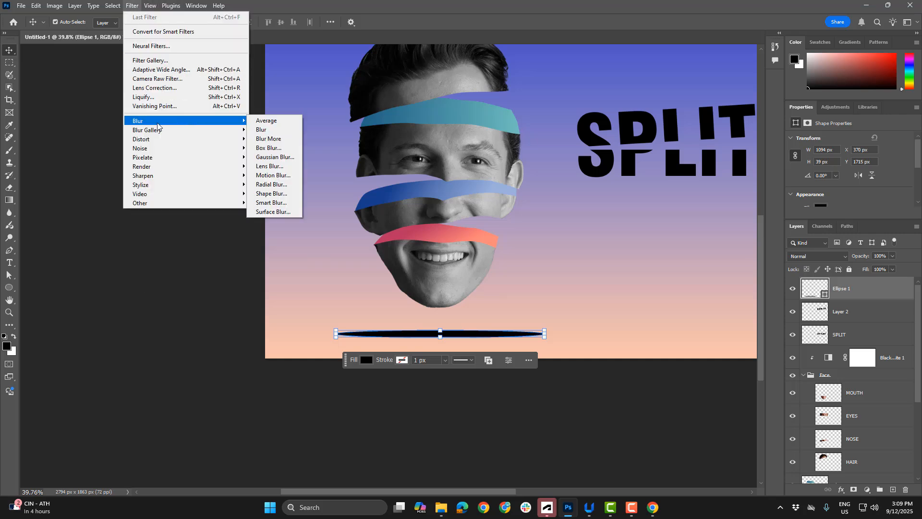
pyautogui.click(265, 161)
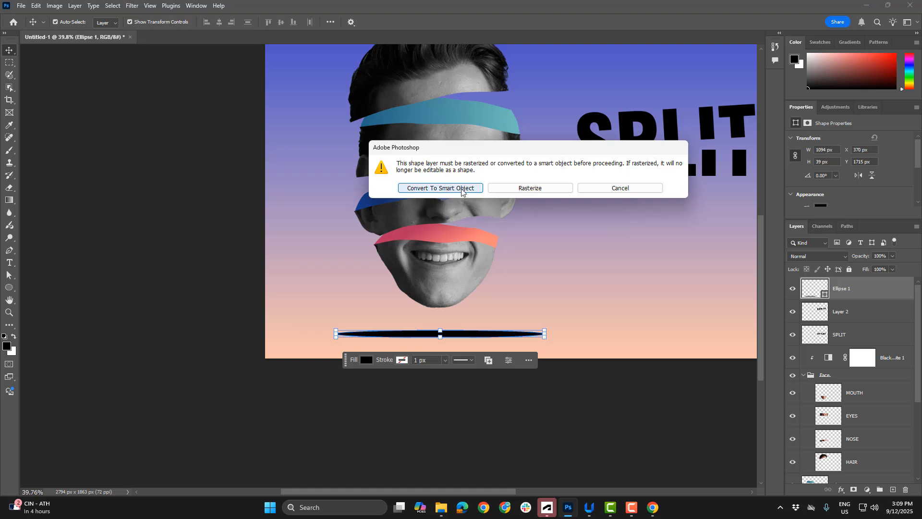
pyautogui.click(461, 189)
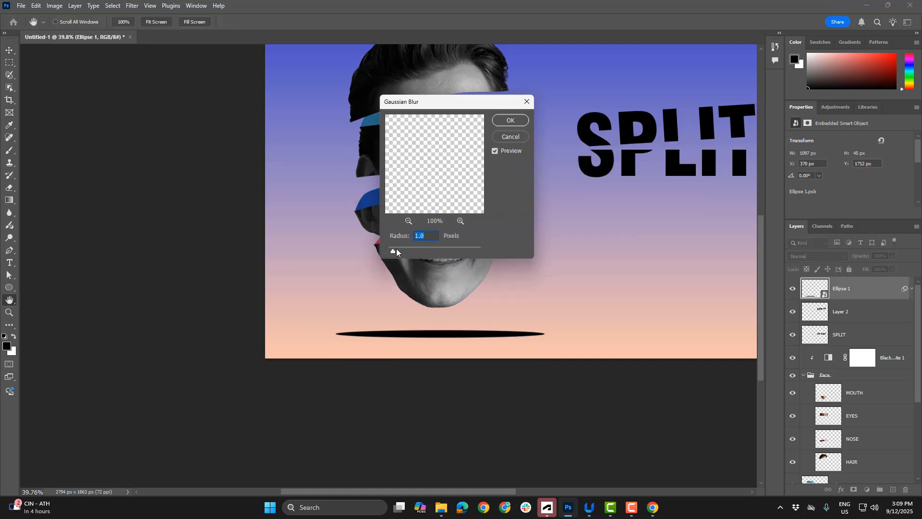
pyautogui.moveTo(396, 250); pyautogui.dragTo(431, 249)
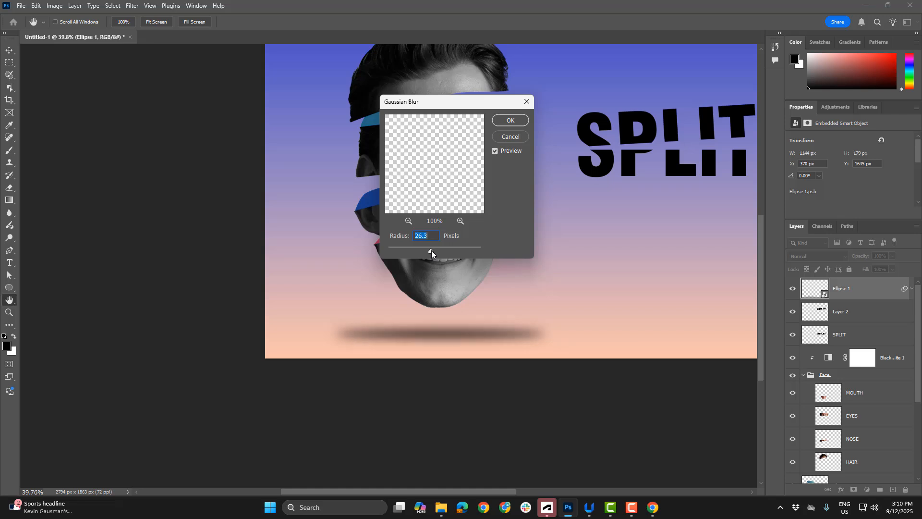
pyautogui.click(513, 120)
# Duplicate the blurred ellipse shadow and place the copy beside it, below the SPLIT title
pyautogui.scroll(-3, 516, 234)
pyautogui.click(290, 198)
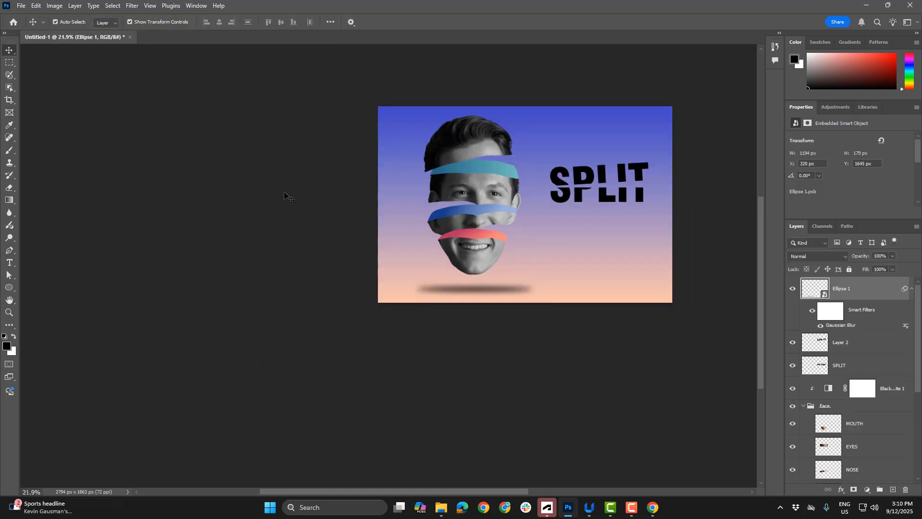
pyautogui.click(481, 286)
pyautogui.click(310, 234)
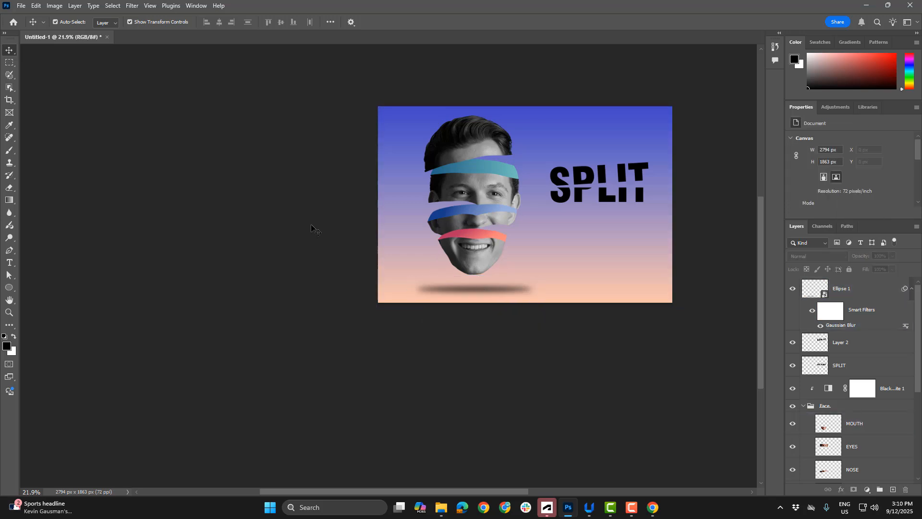
pyautogui.moveTo(491, 286); pyautogui.dragTo(602, 288)
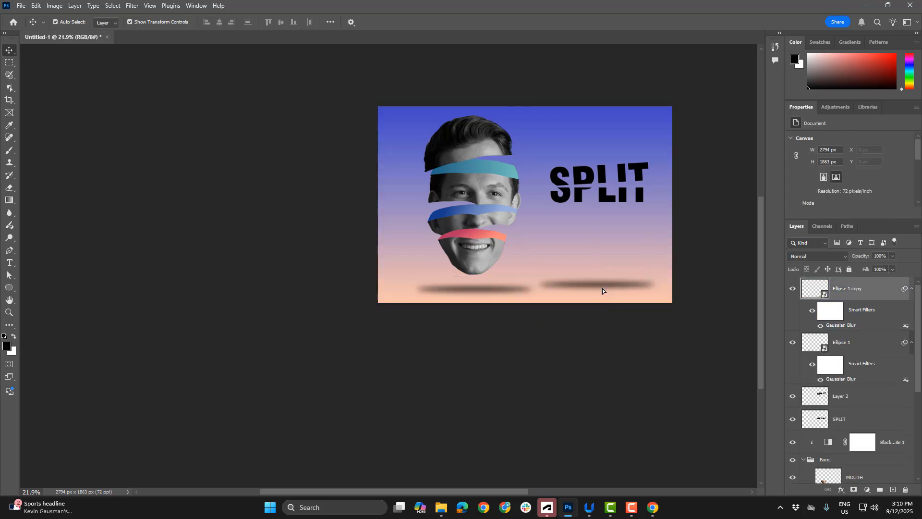
# Scale the shadow copy below the title up to about 129%
pyautogui.click(662, 285)
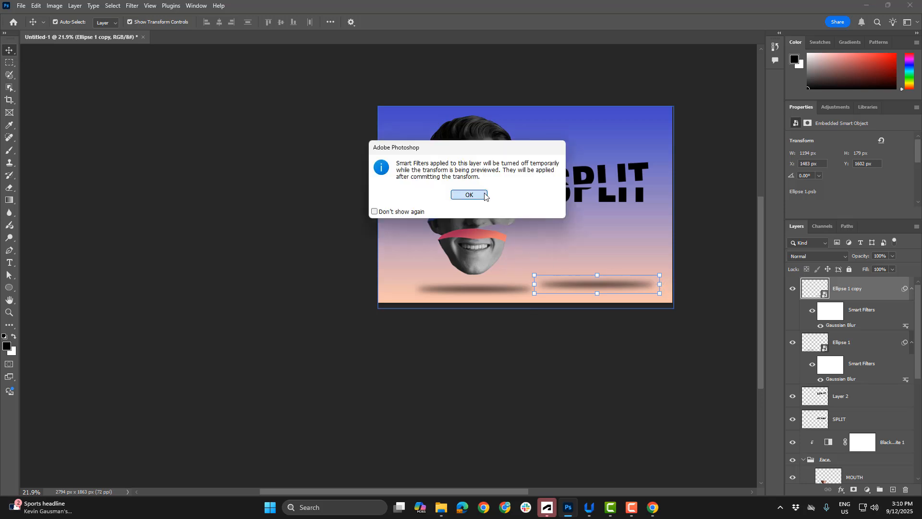
pyautogui.click(469, 194)
pyautogui.moveTo(659, 284); pyautogui.dragTo(688, 285)
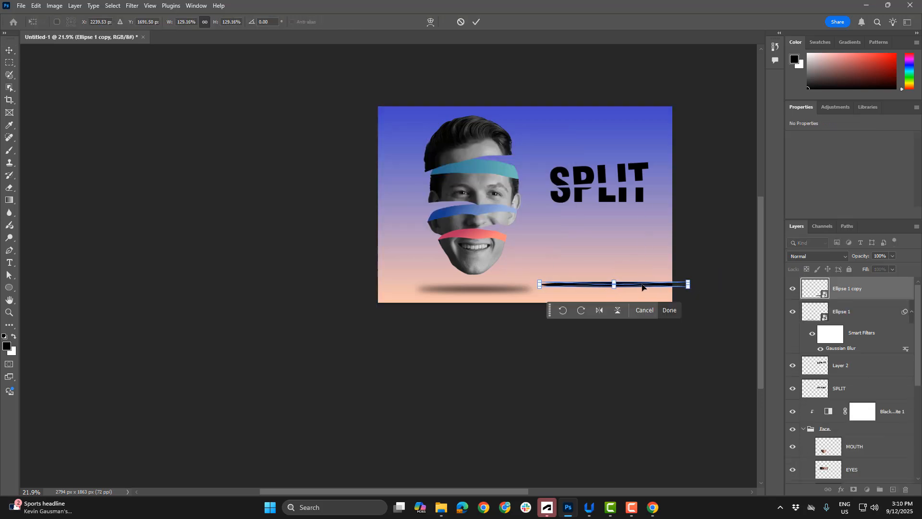
pyautogui.press('Return')
# Shift the sliced face and its shadow toward the left edge of the canvas, and reposition the shadow beneath the chin
pyautogui.click(585, 259)
pyautogui.moveTo(487, 293); pyautogui.dragTo(474, 292)
pyautogui.moveTo(422, 78); pyautogui.dragTo(485, 286)
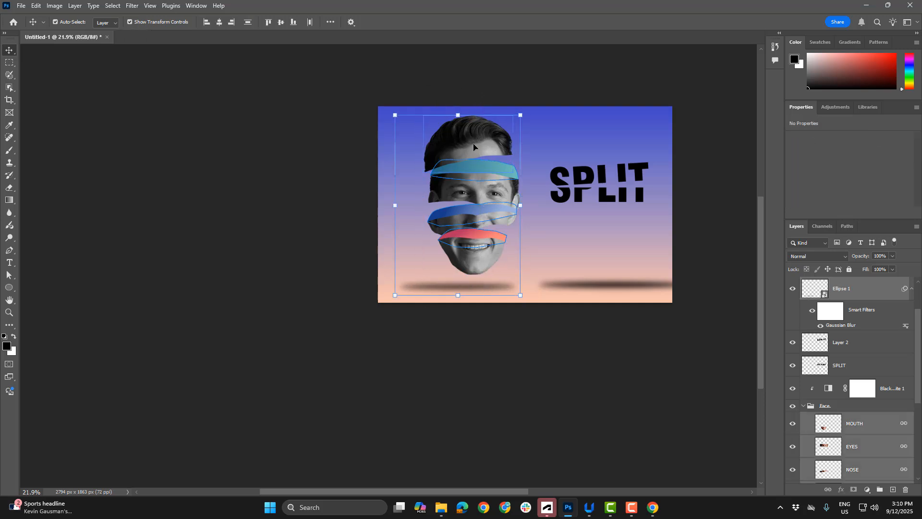
pyautogui.moveTo(474, 146); pyautogui.dragTo(457, 145)
pyautogui.click(454, 315)
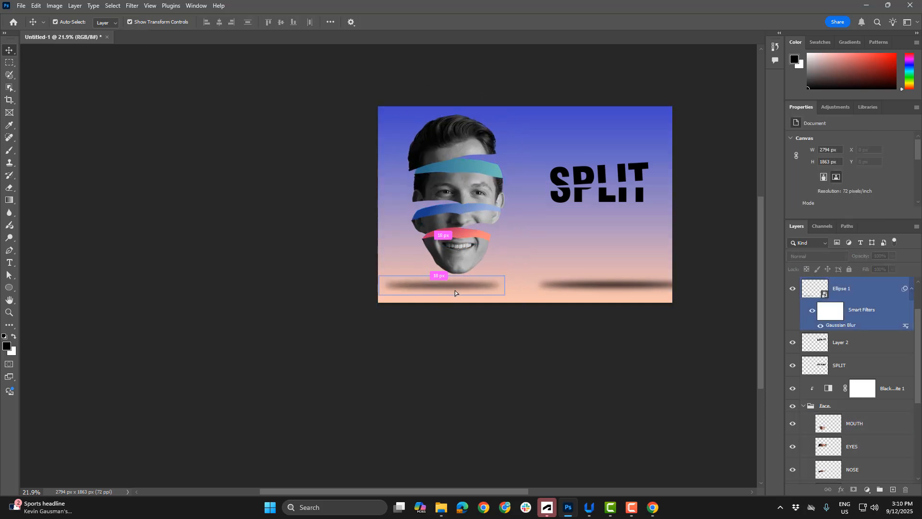
pyautogui.moveTo(455, 292); pyautogui.dragTo(591, 288)
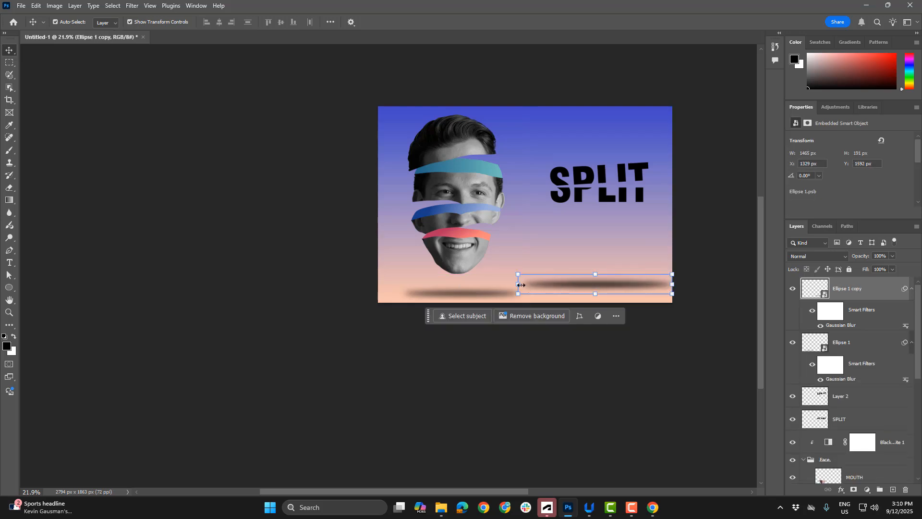
# Scale the title's shadow down to about 1002 px wide and line it up with the face's shadow
pyautogui.click(520, 285)
pyautogui.click(469, 194)
pyautogui.moveTo(518, 283); pyautogui.dragTo(604, 294)
pyautogui.press('Return')
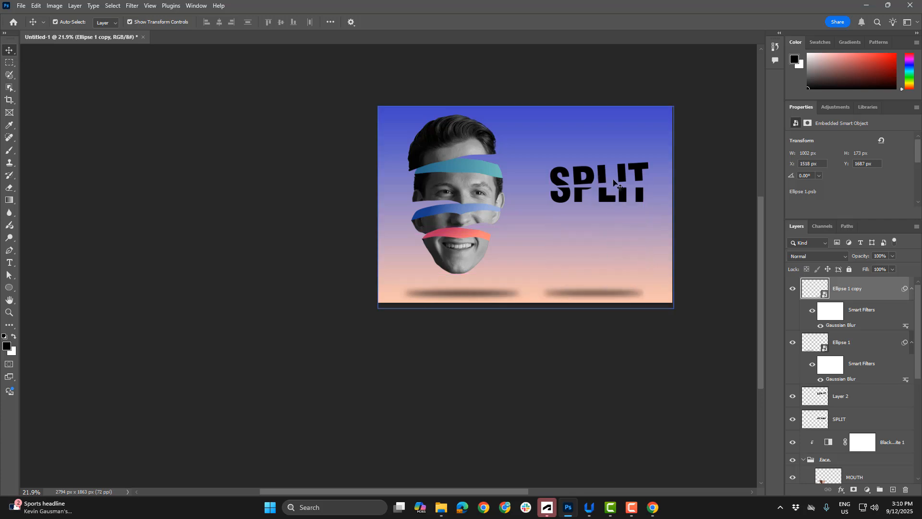
# Move both halves of the SPLIT title down so that they sit just above their shadow
pyautogui.click(604, 201)
pyautogui.moveTo(604, 201); pyautogui.dragTo(598, 268)
pyautogui.click(712, 245)
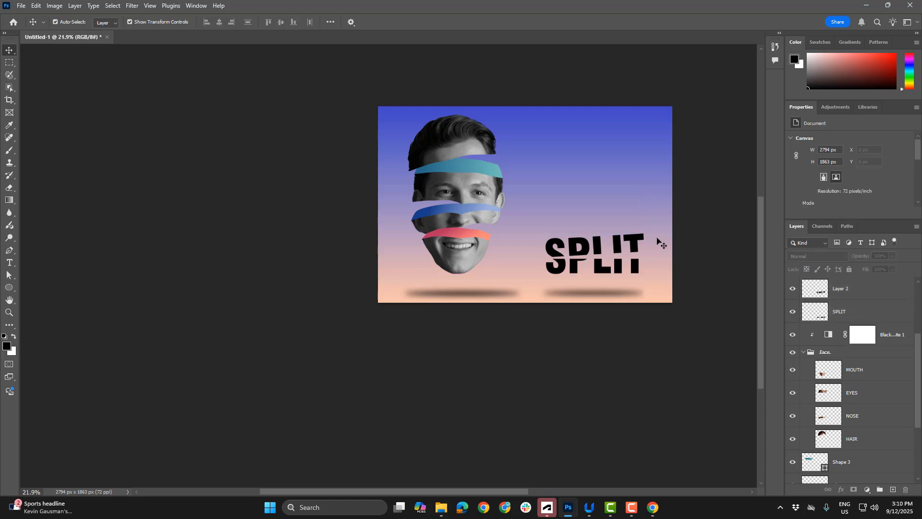
pyautogui.scroll(5, 612, 248)
pyautogui.scroll(-3, 611, 247)
pyautogui.moveTo(543, 167); pyautogui.dragTo(499, 231)
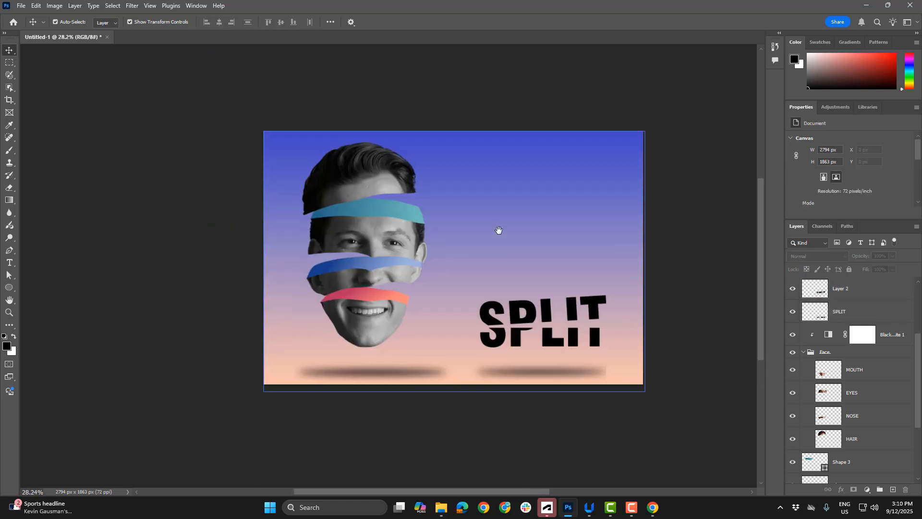